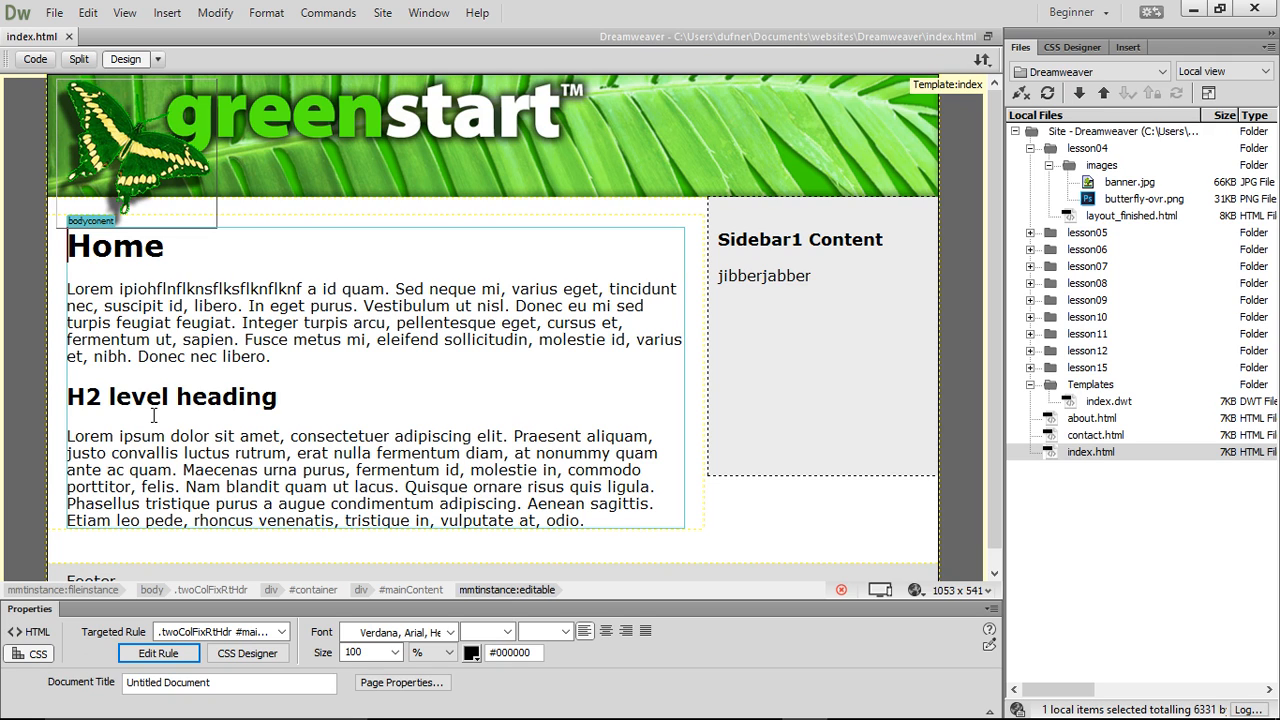
Close index.html and open the template index.dwt from the Templates folder
click(69, 37)
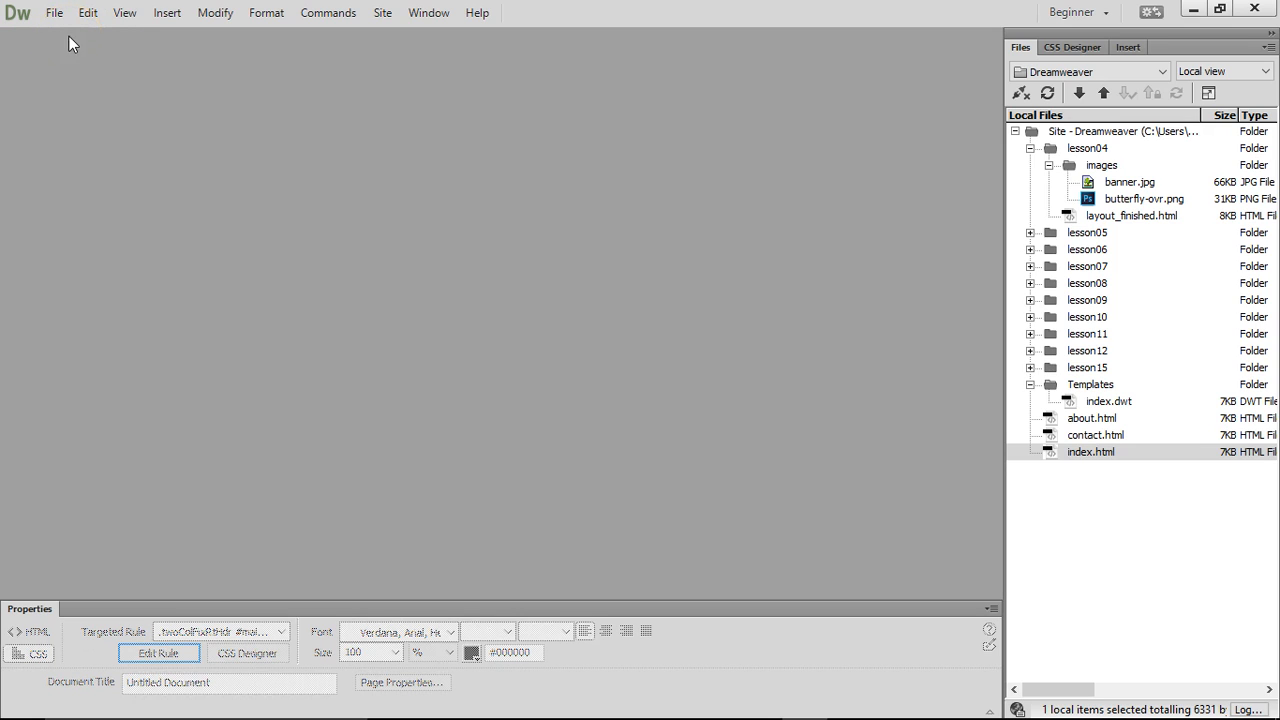
double_click(1100, 402)
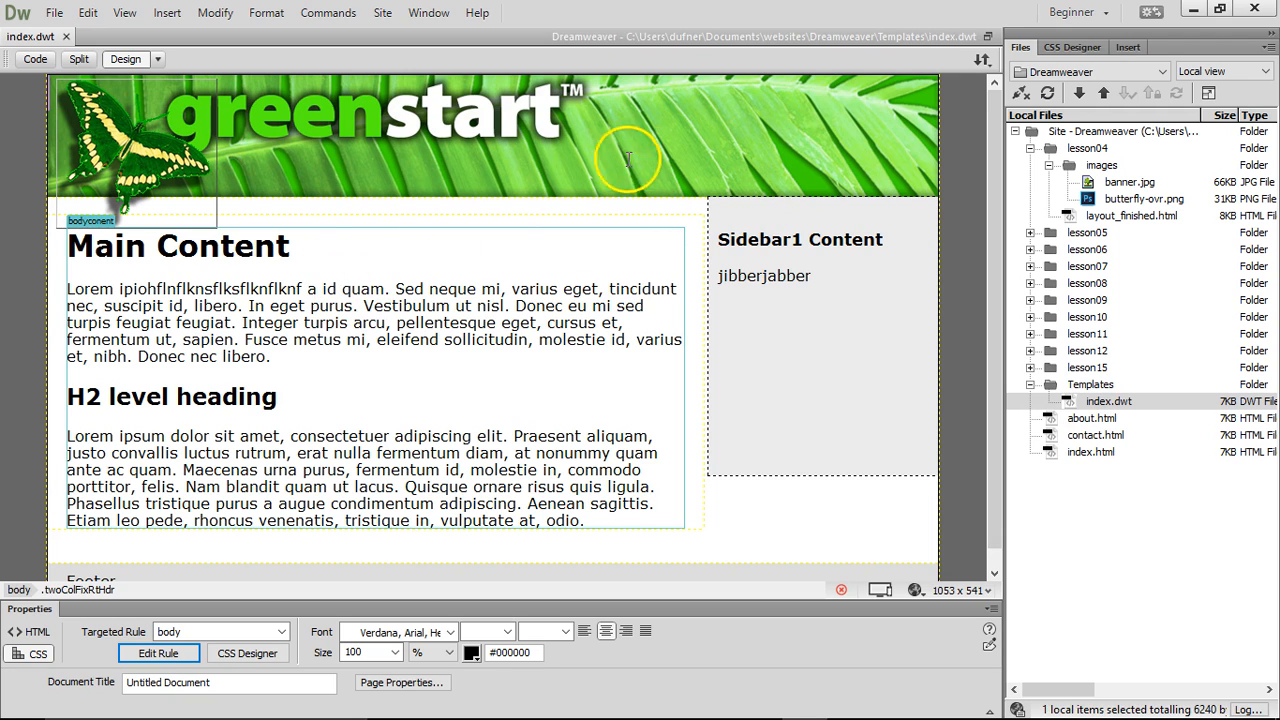
In the template's code, add an empty line directly after the header div's closing tag
click(480, 168)
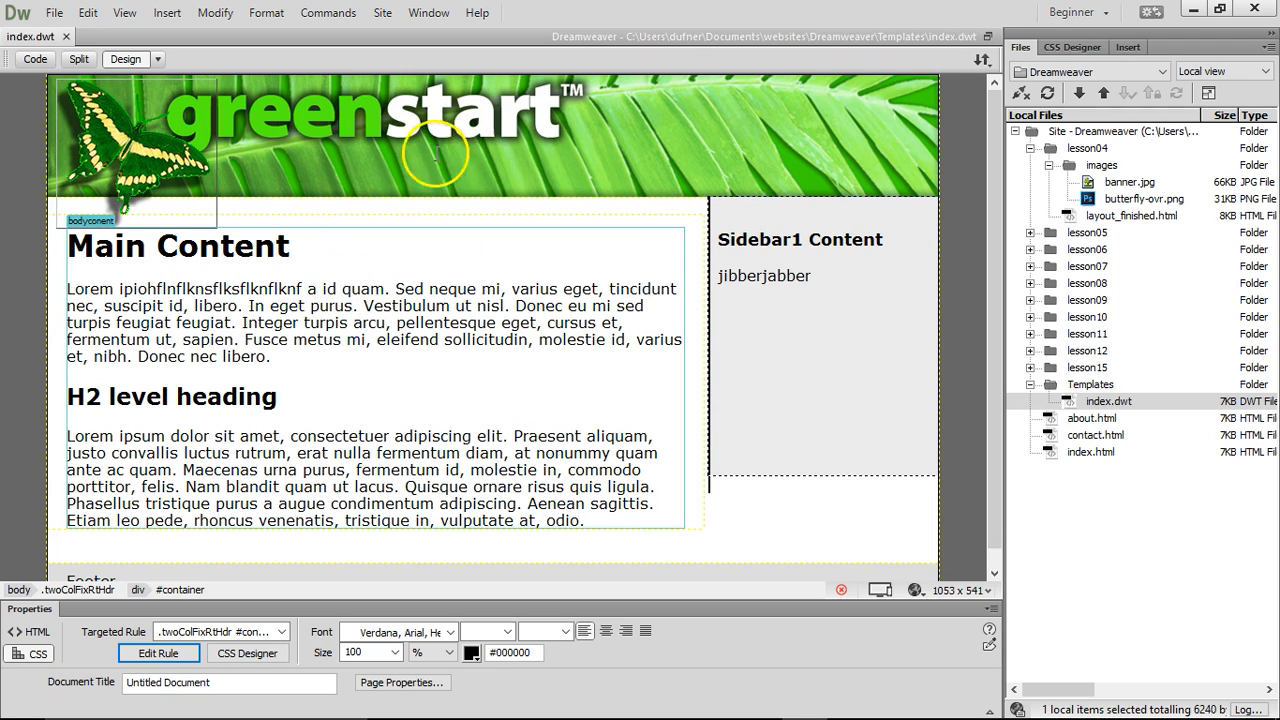
click(452, 132)
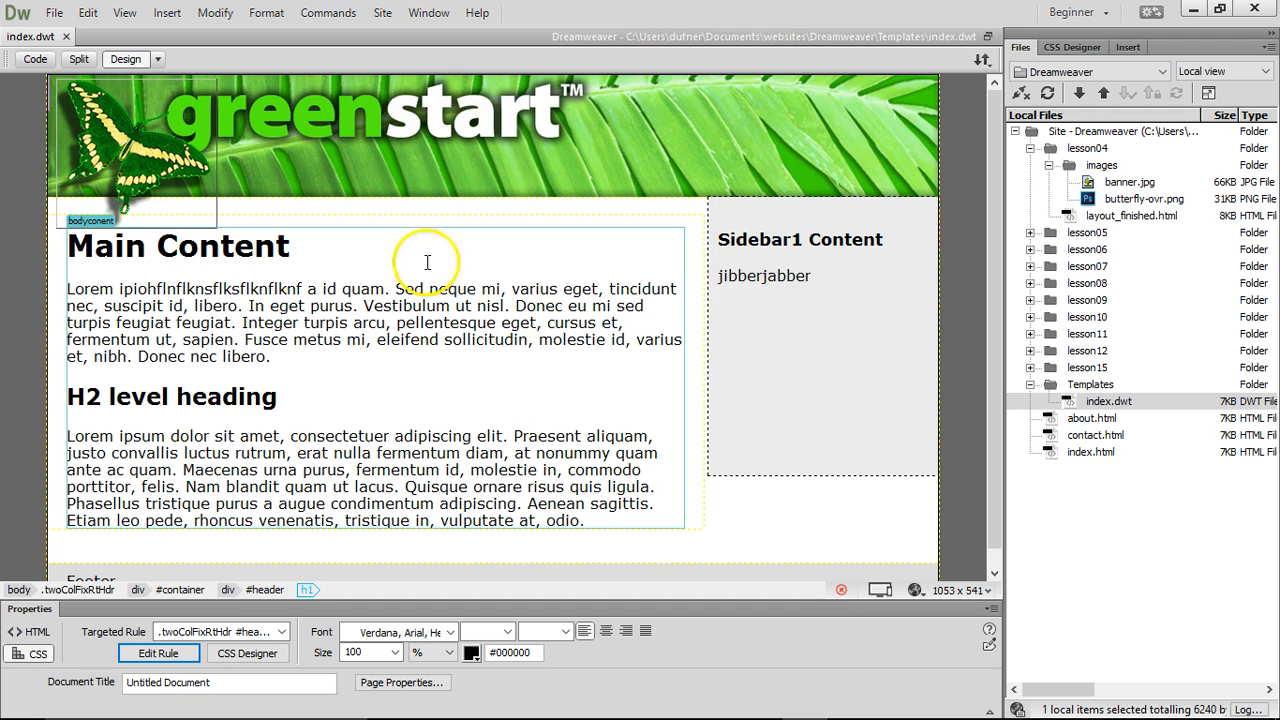
click(266, 590)
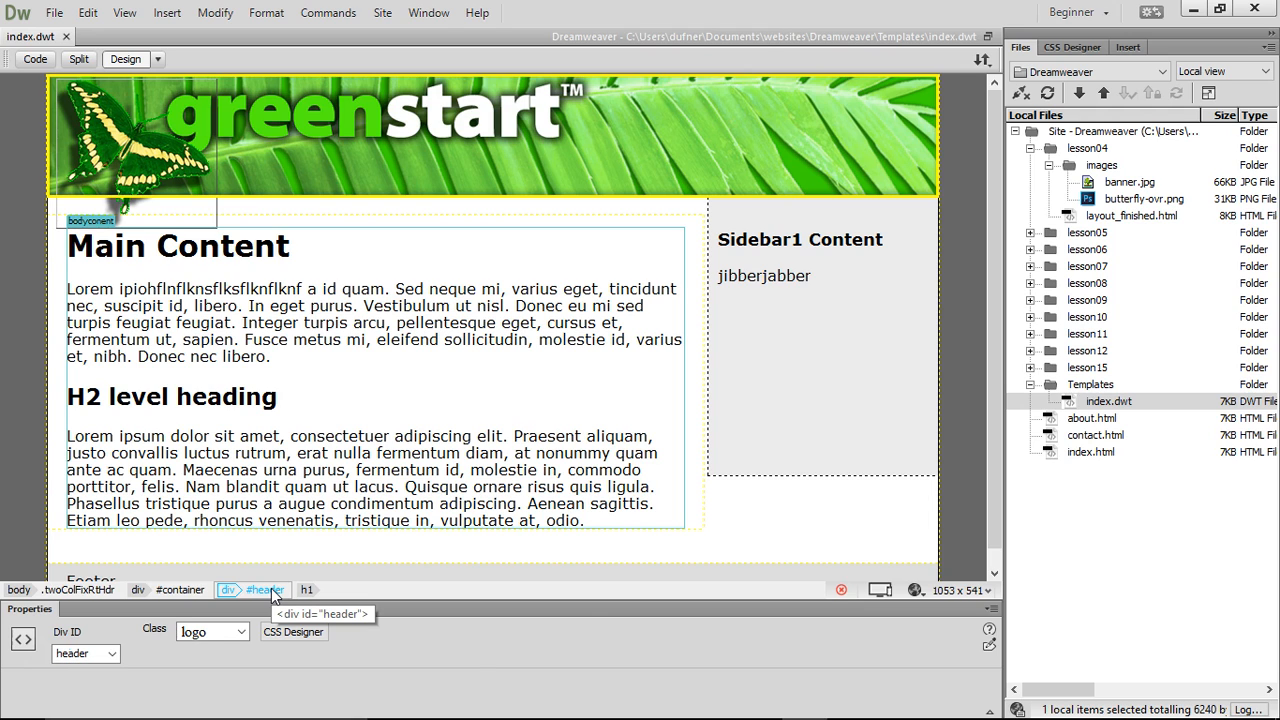
key(Right)
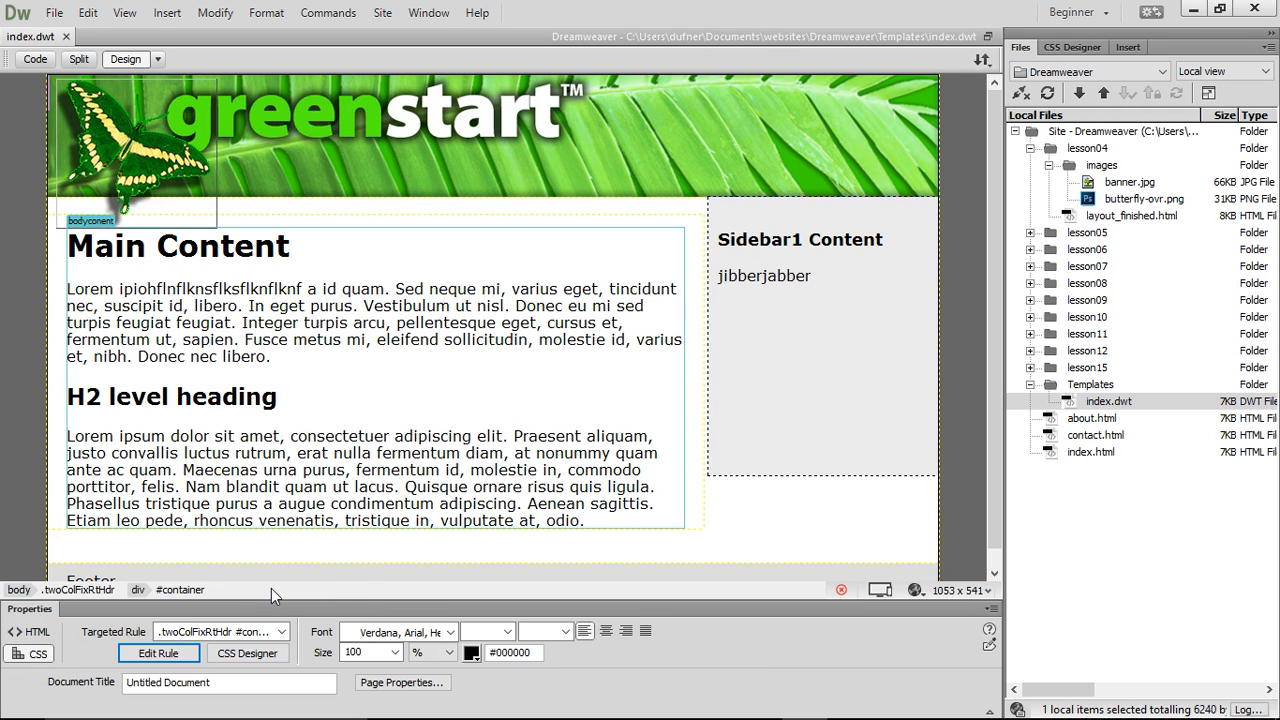
click(35, 60)
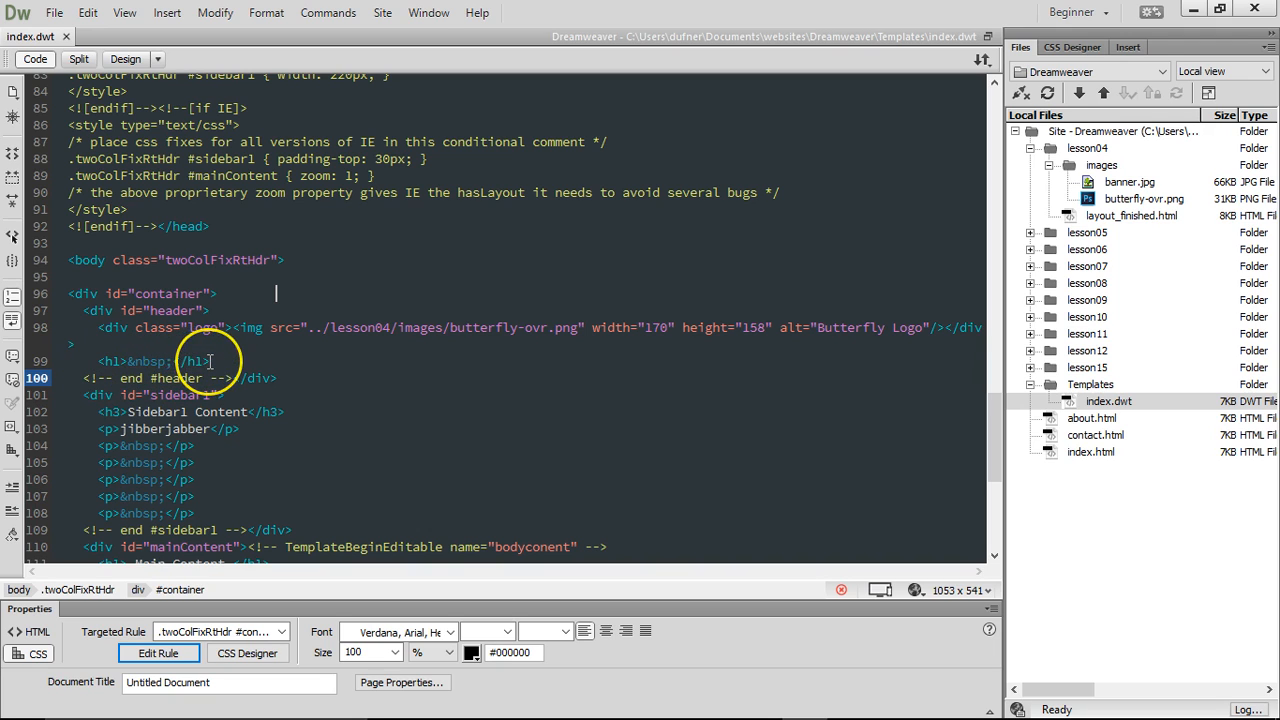
click(285, 379)
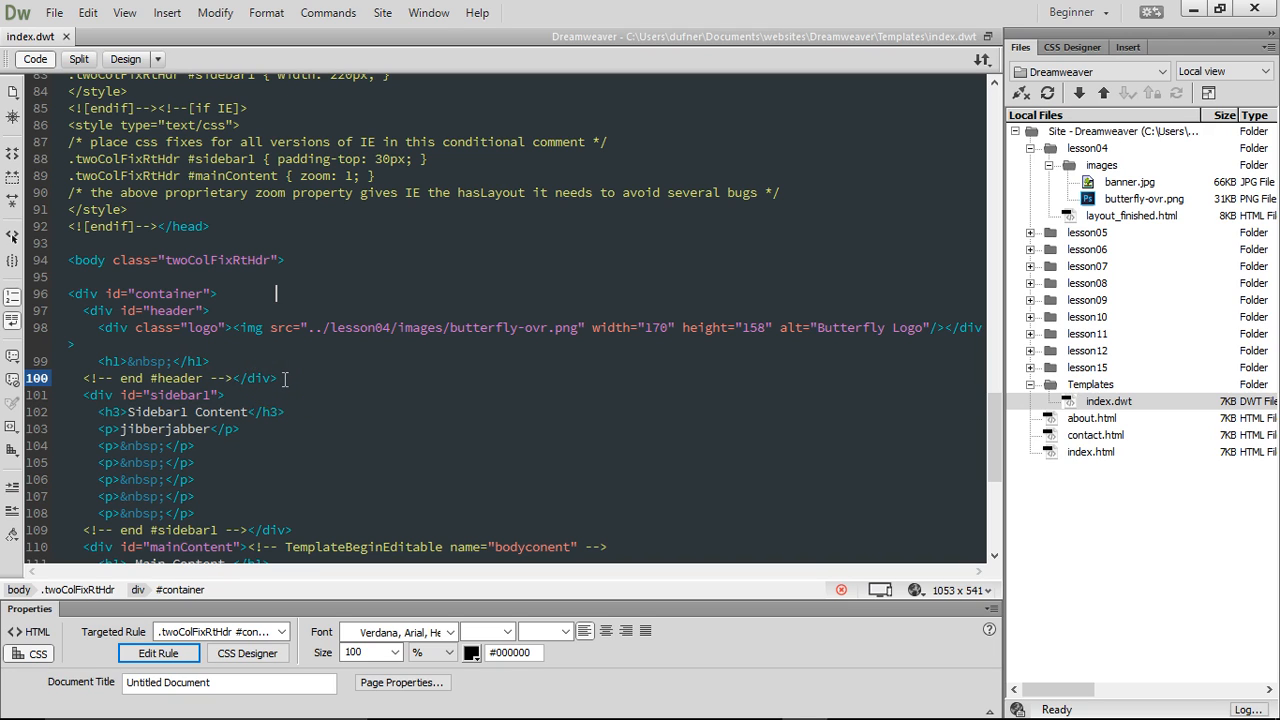
click(286, 378)
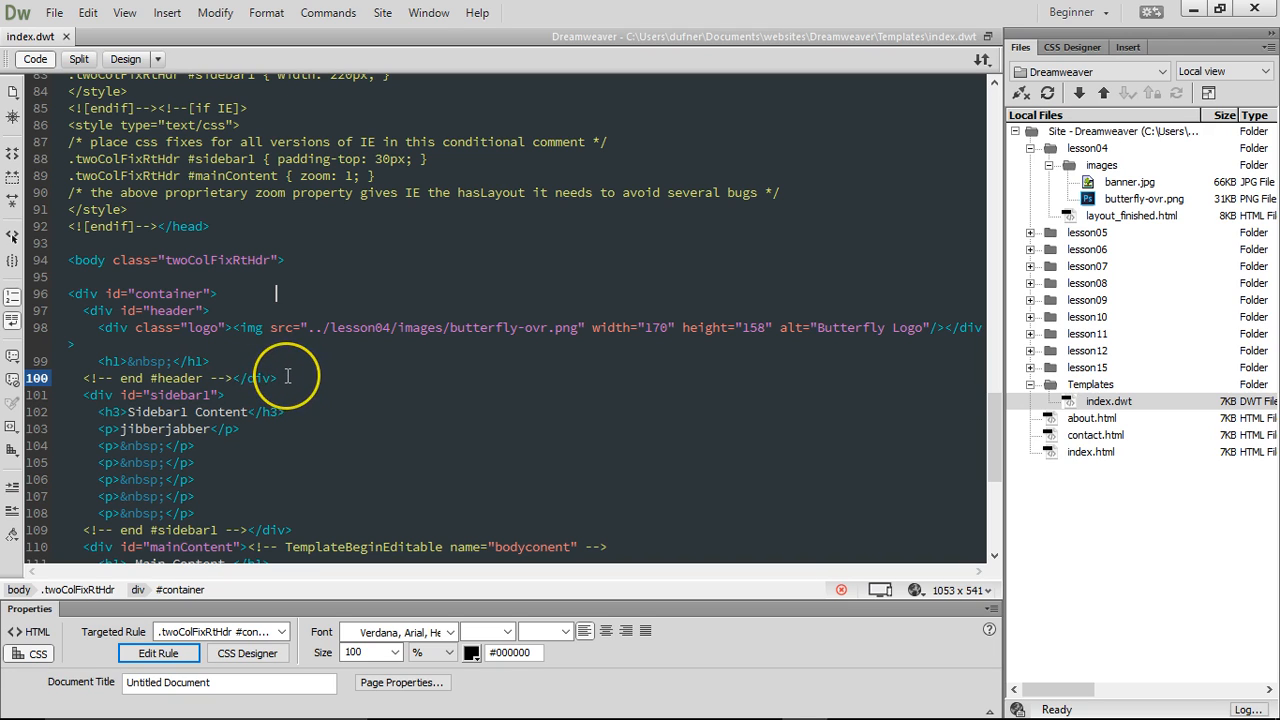
key(Return)
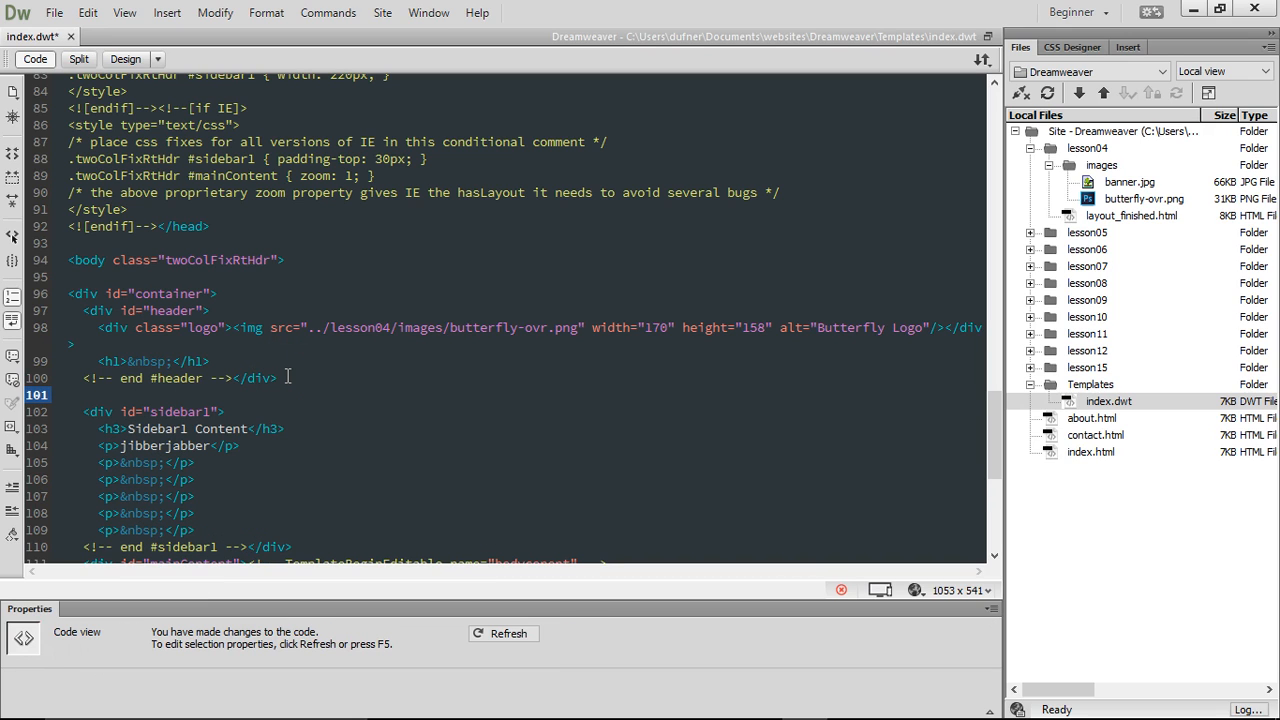
click(167, 14)
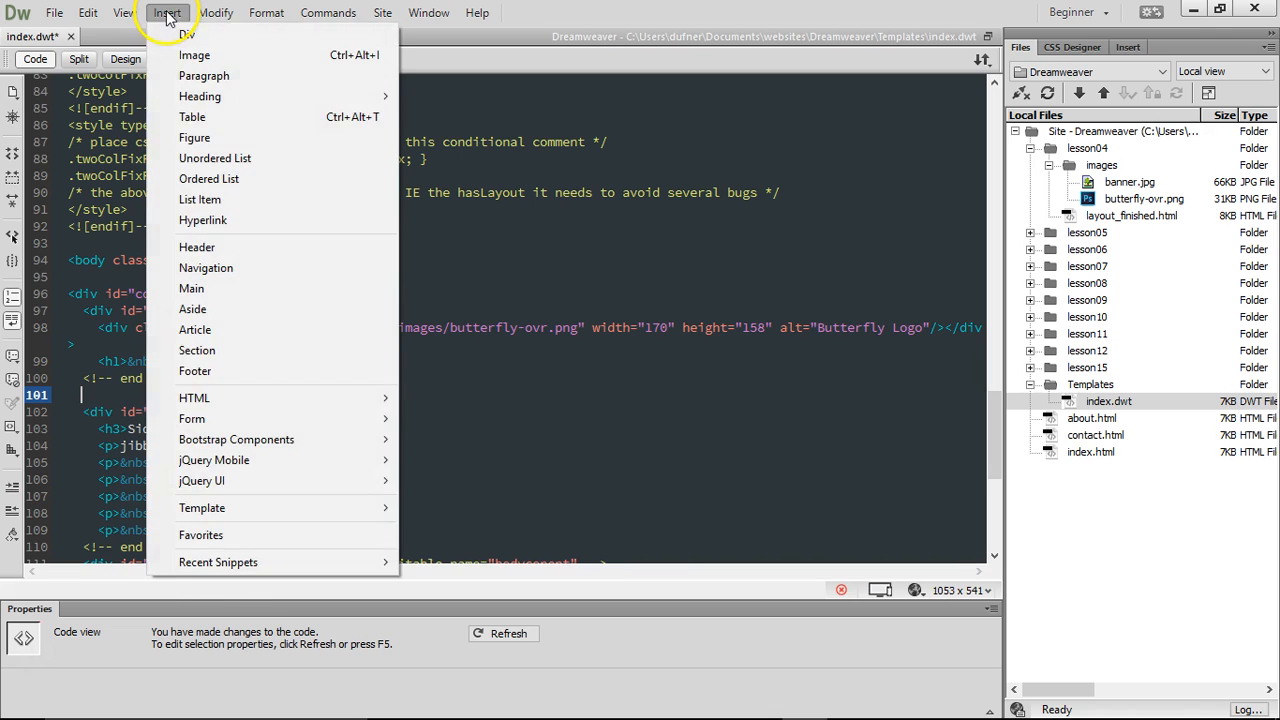
click(184, 34)
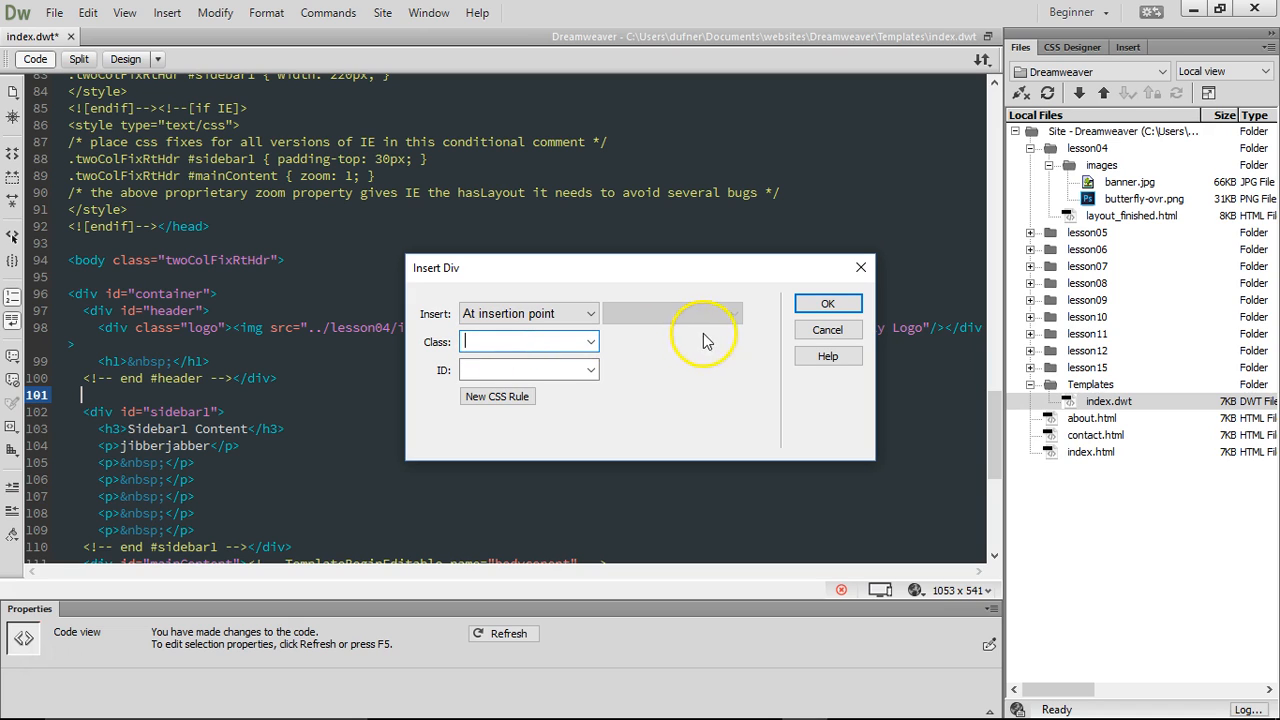
click(827, 331)
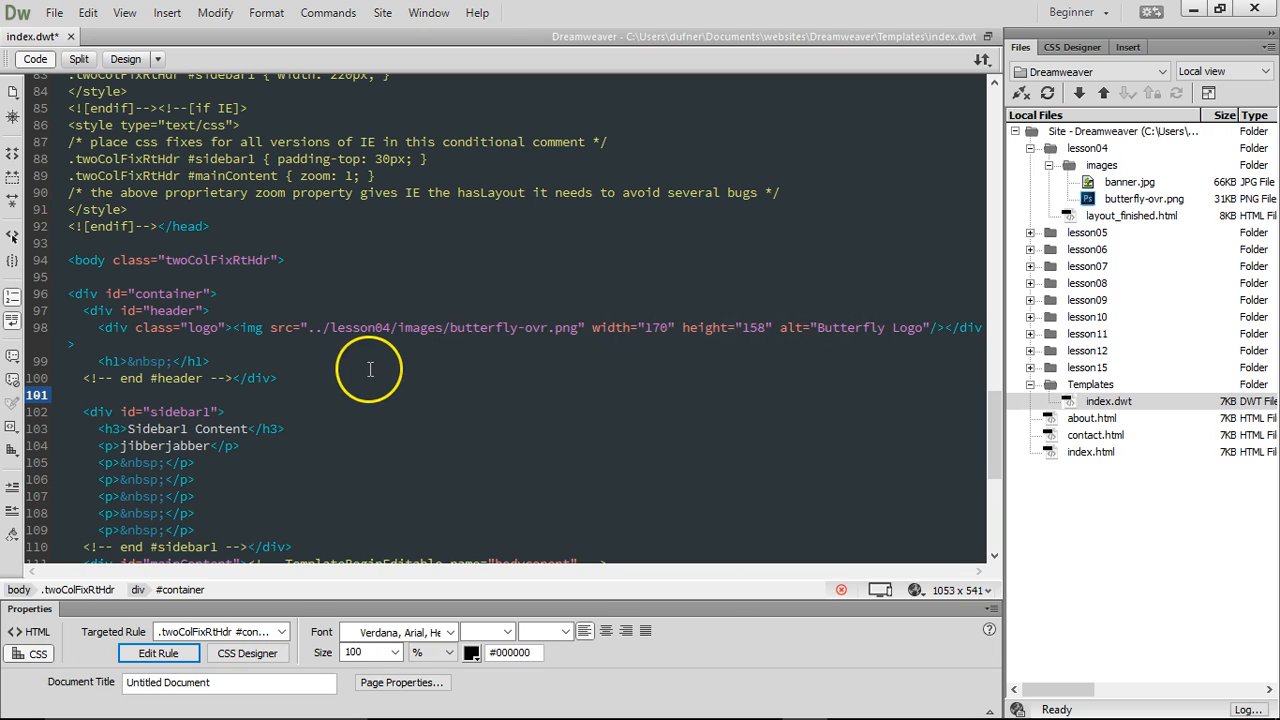
Write an empty nav element on the blank line below the header div and delete it again
text(<nav>)
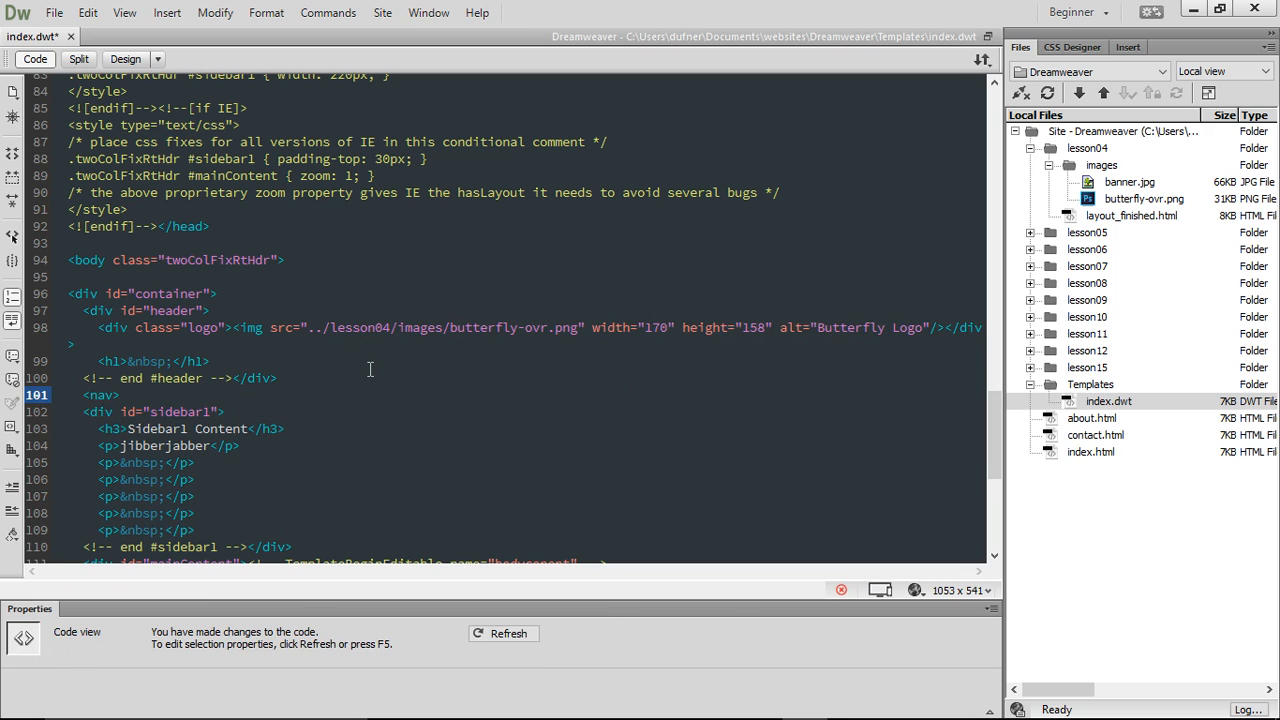
text(</)
text(<nav)
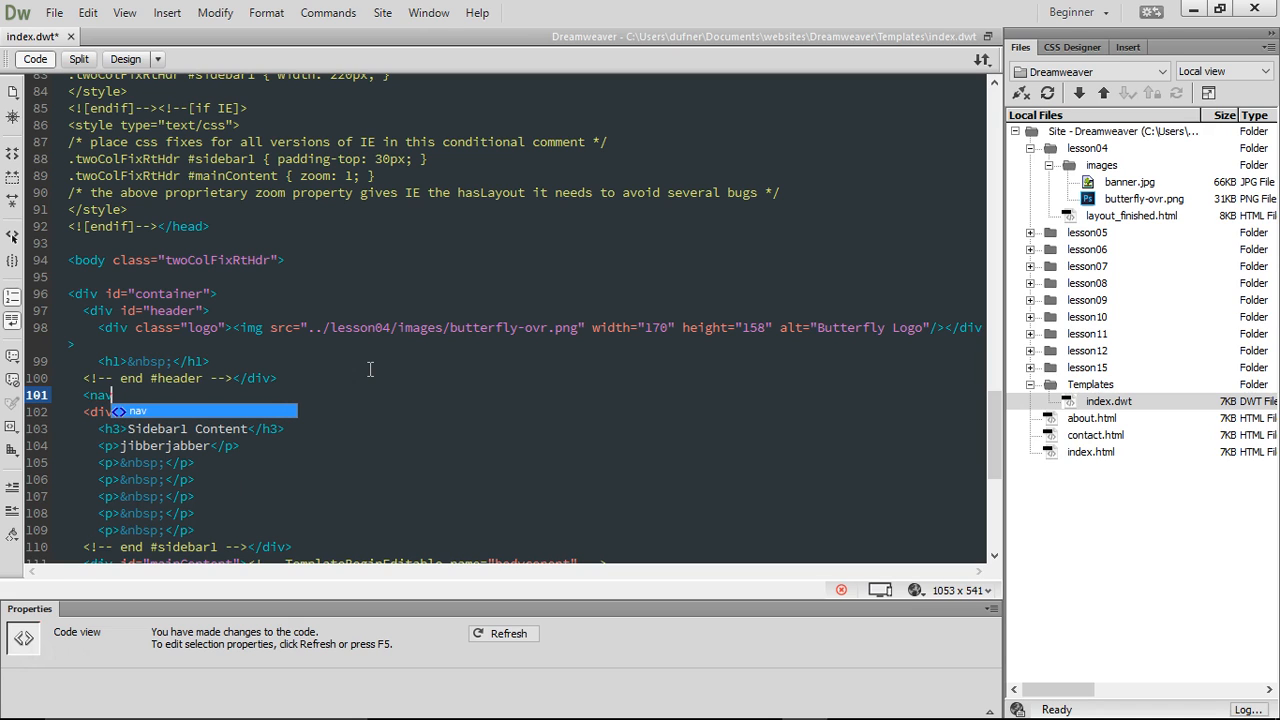
text(>)
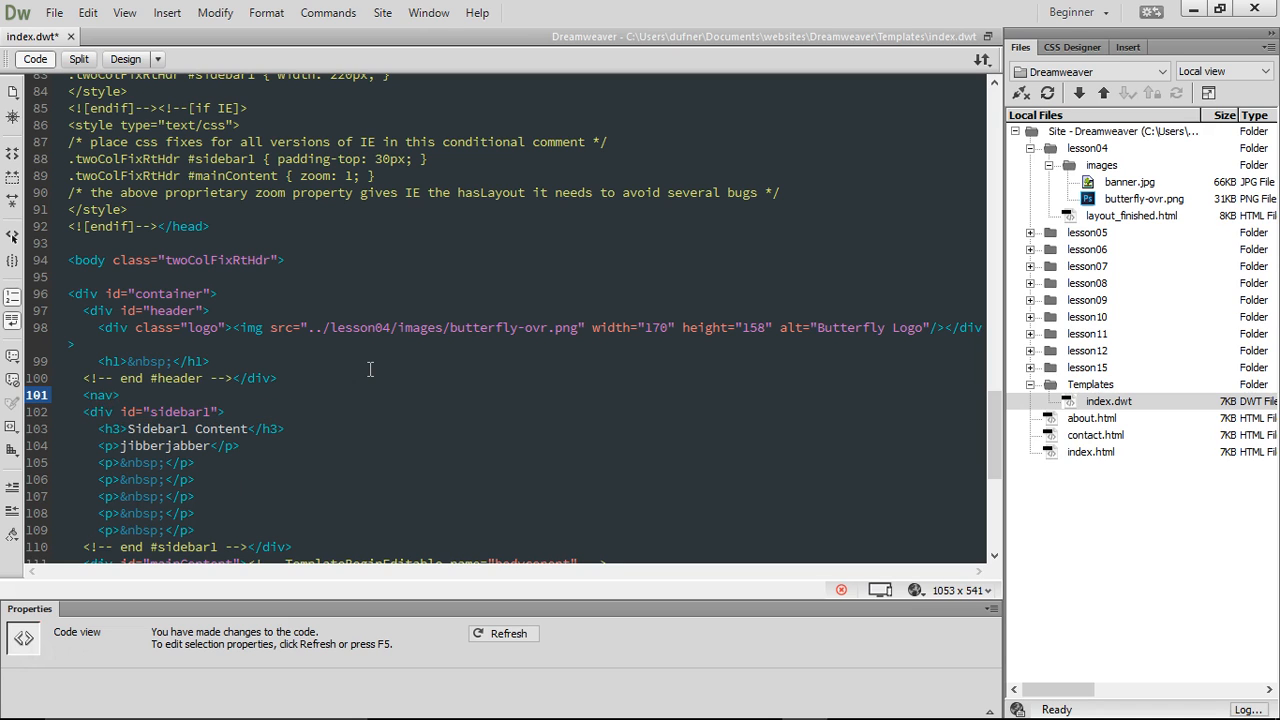
text(<)
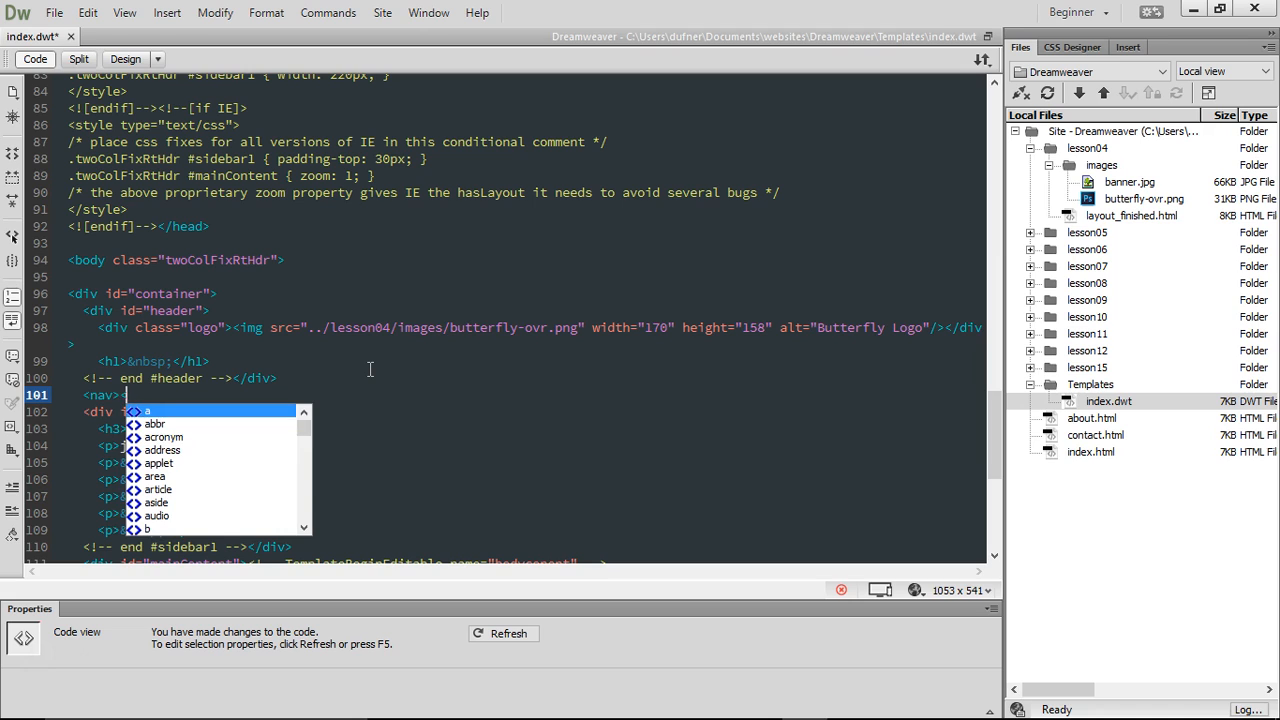
text(/nav>)
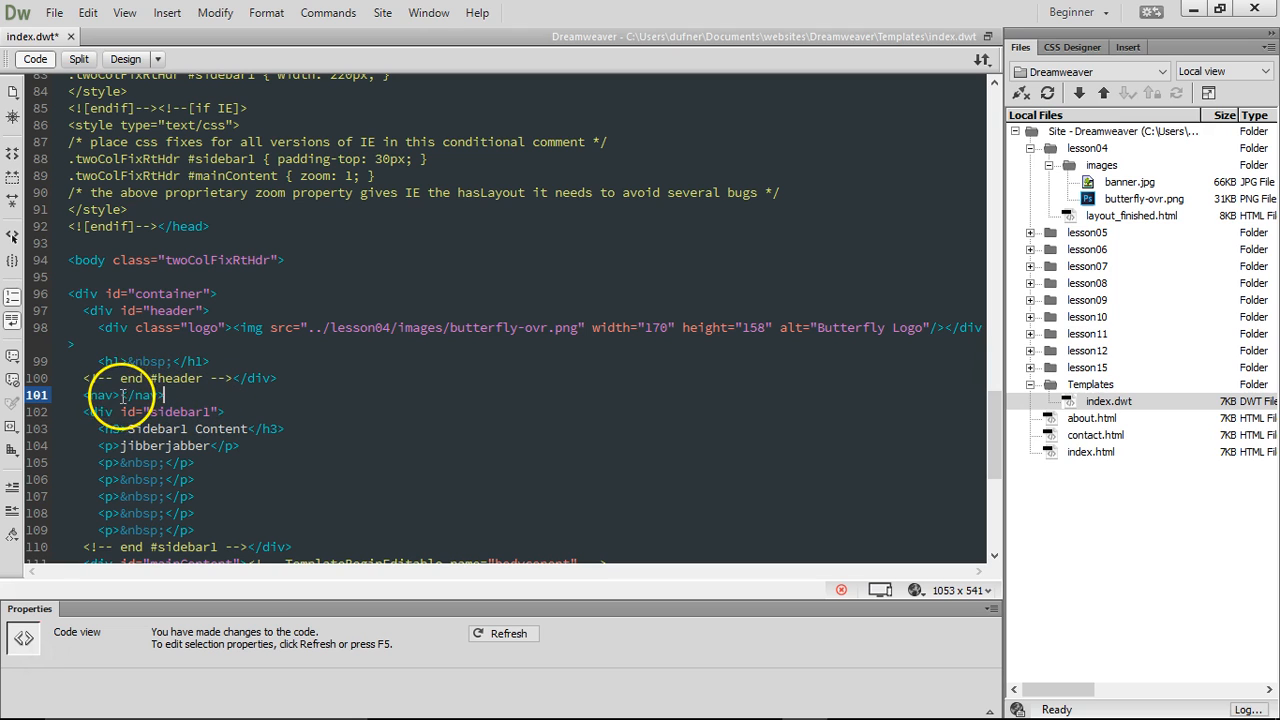
drag(90, 396, 210, 399)
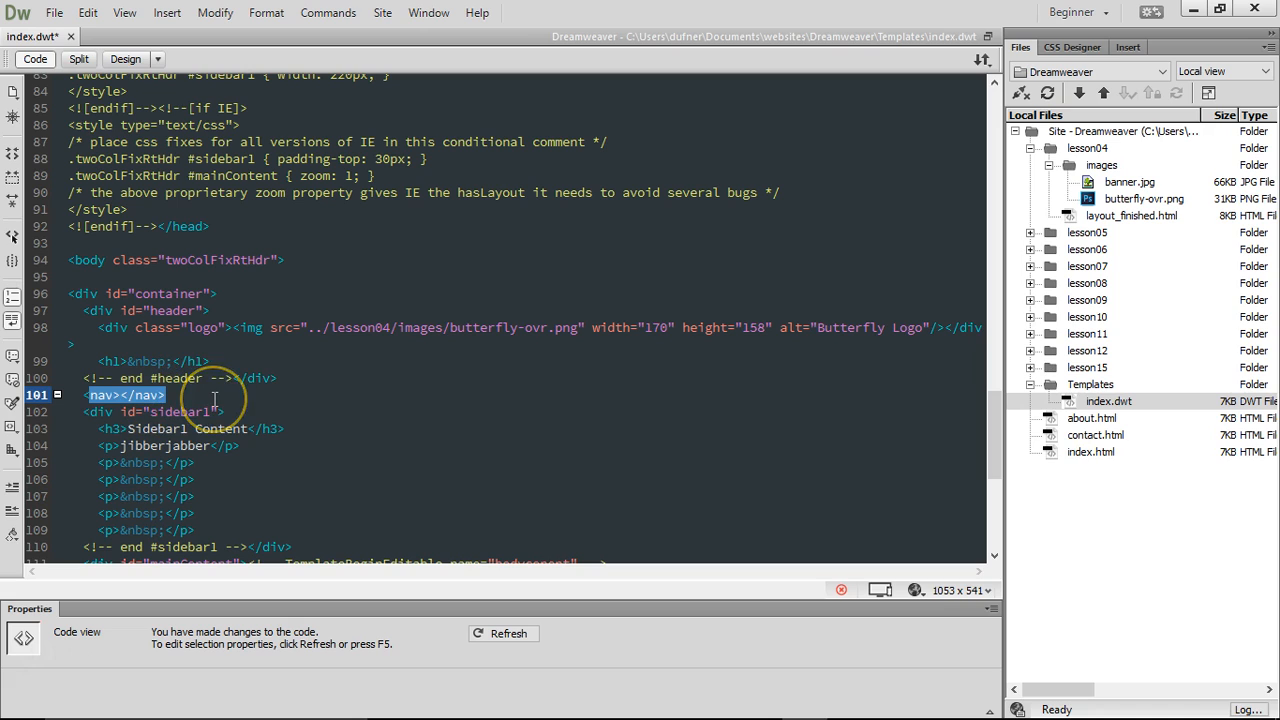
text(n)
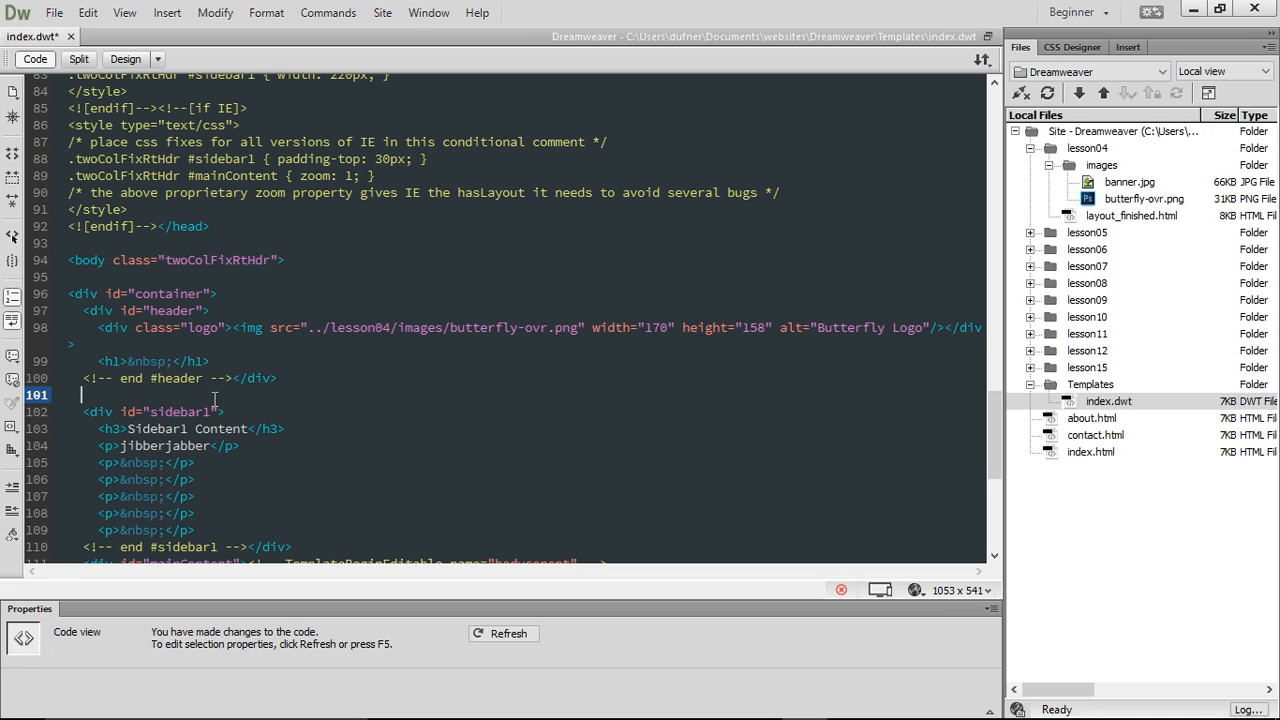
Insert an empty nav element between the header and sidebar1 divs, choosing nav from the code hints and adding its closing tag
text(<)
drag(266, 420, 266, 490)
click(117, 477)
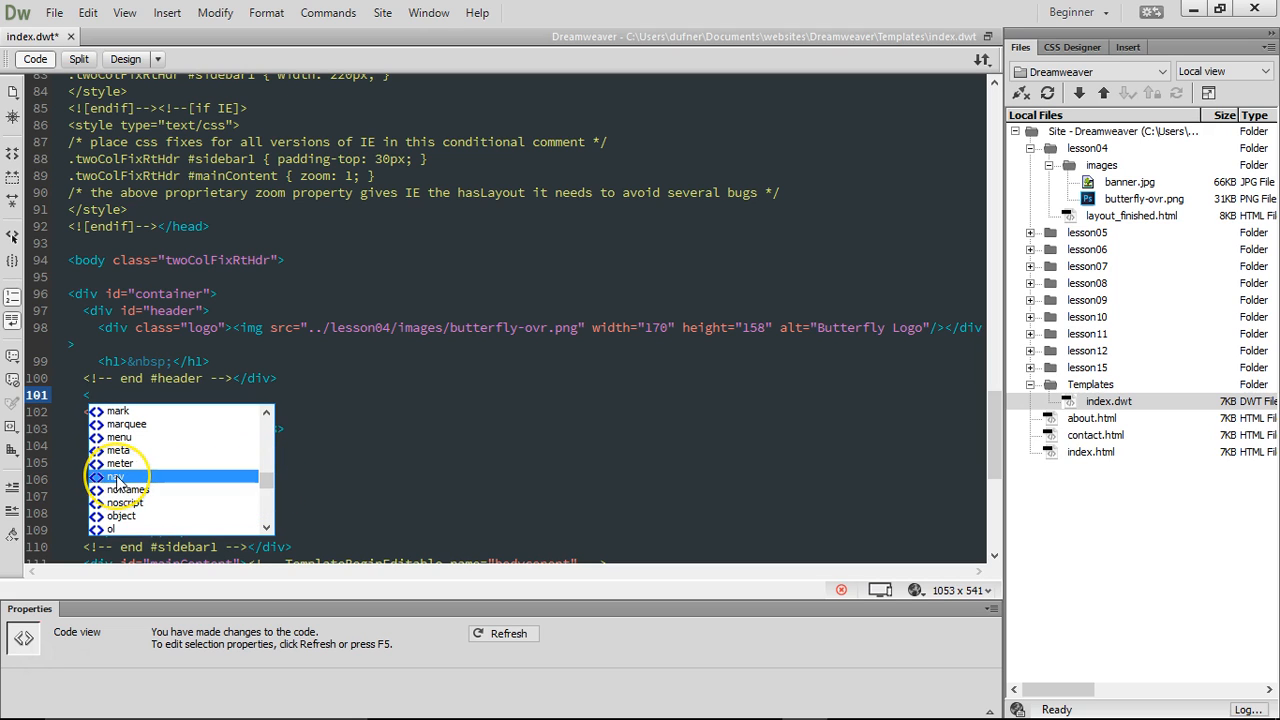
double_click(117, 477)
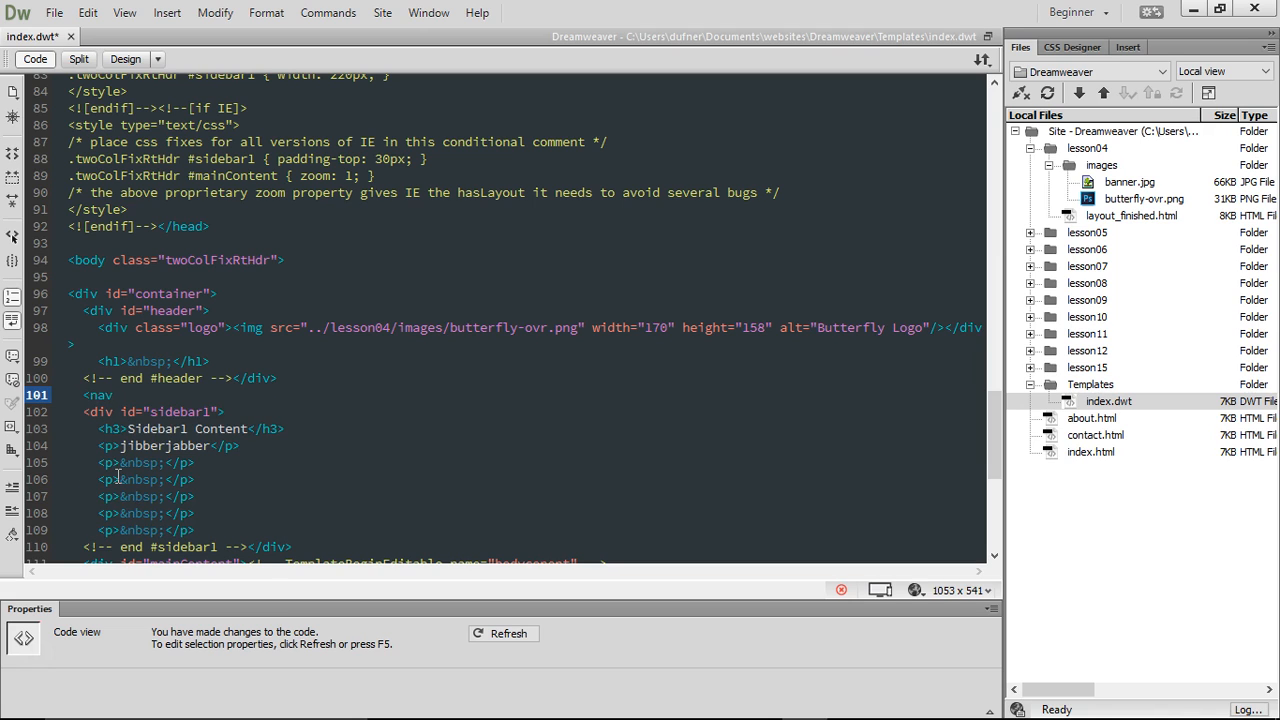
text(><)
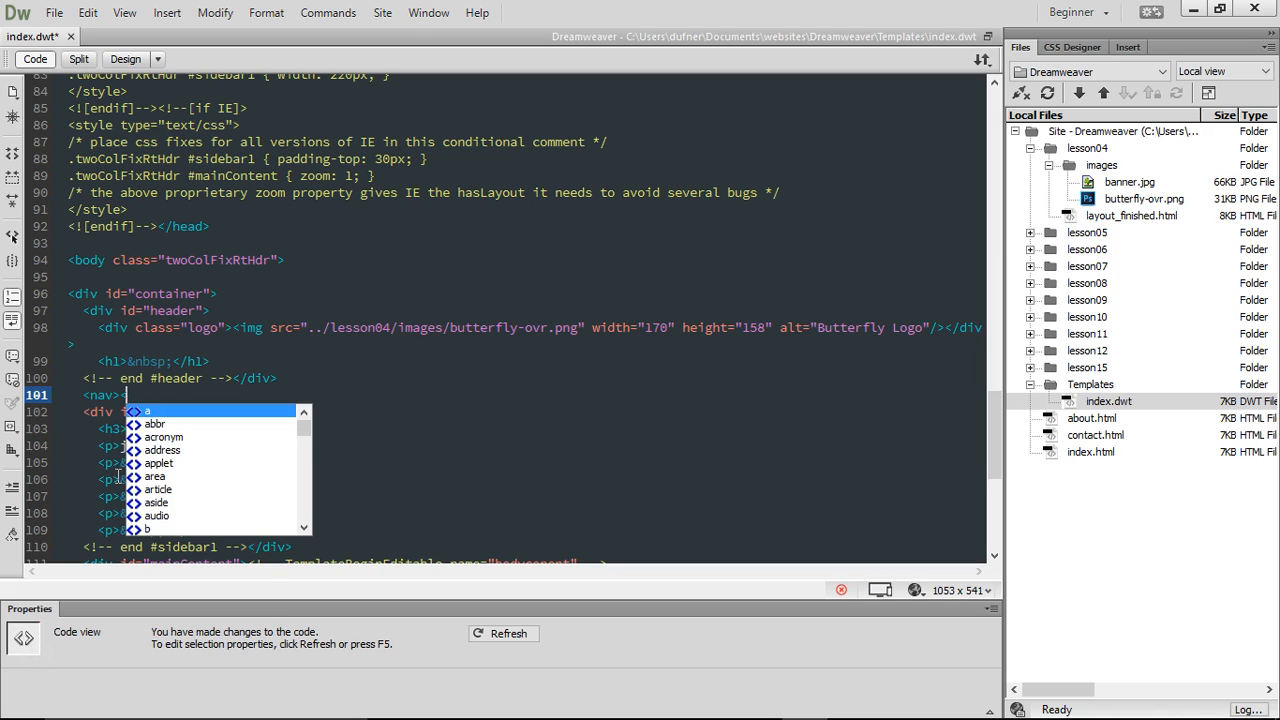
text(/)
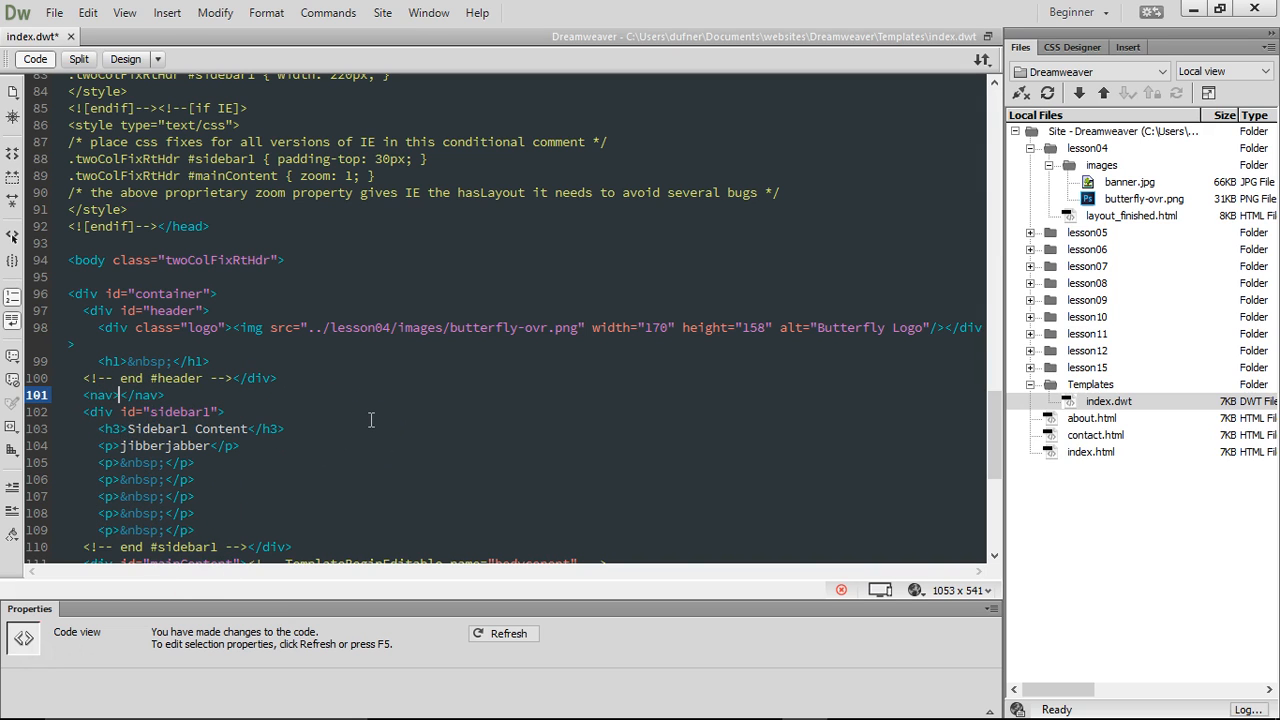
Enter the text "Home | About Us | Contact Us" inside the nav element
text(Home)
text(| About Us |)
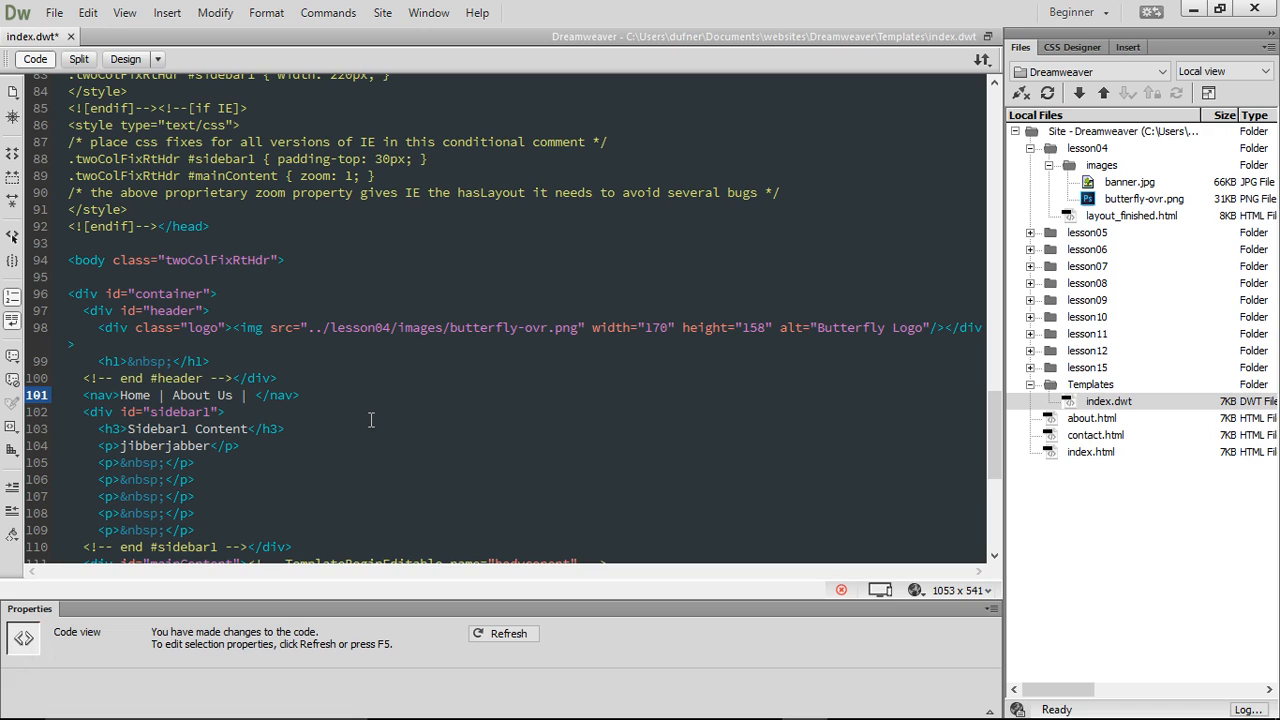
text( Contact Us)
Save the template and update all the pages based on it
key(ctrl+s)
click(505, 450)
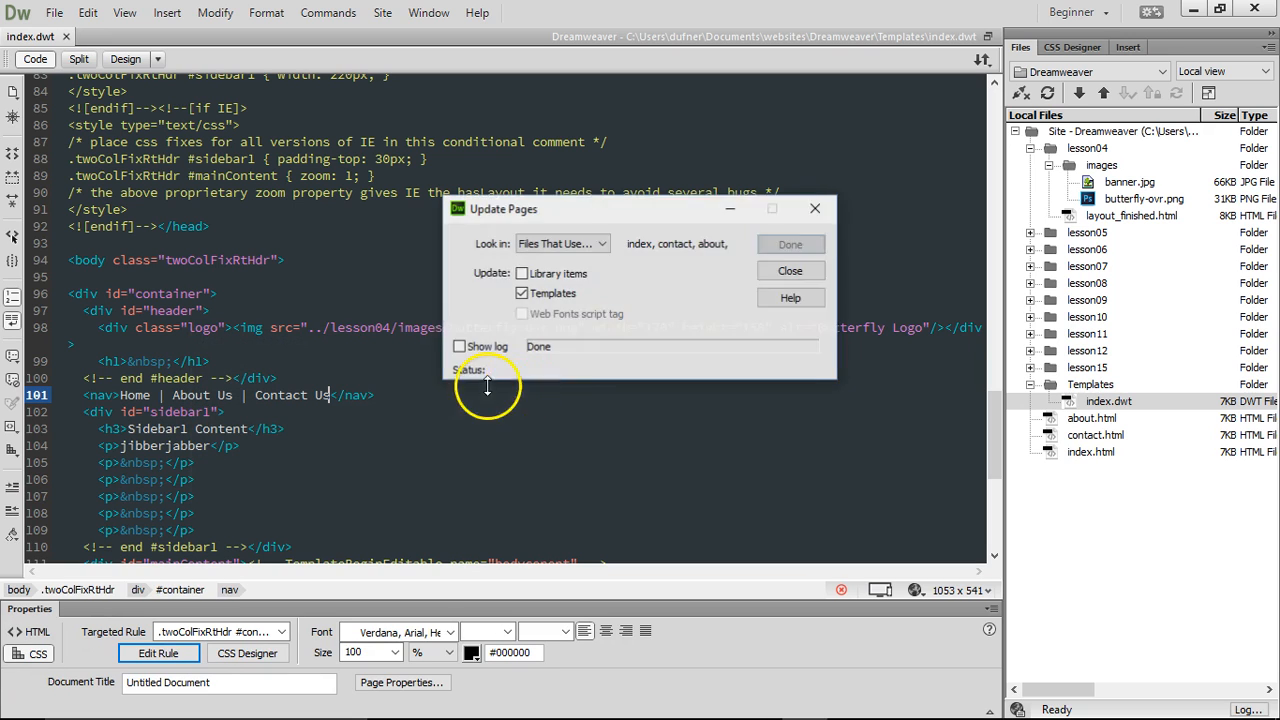
click(790, 271)
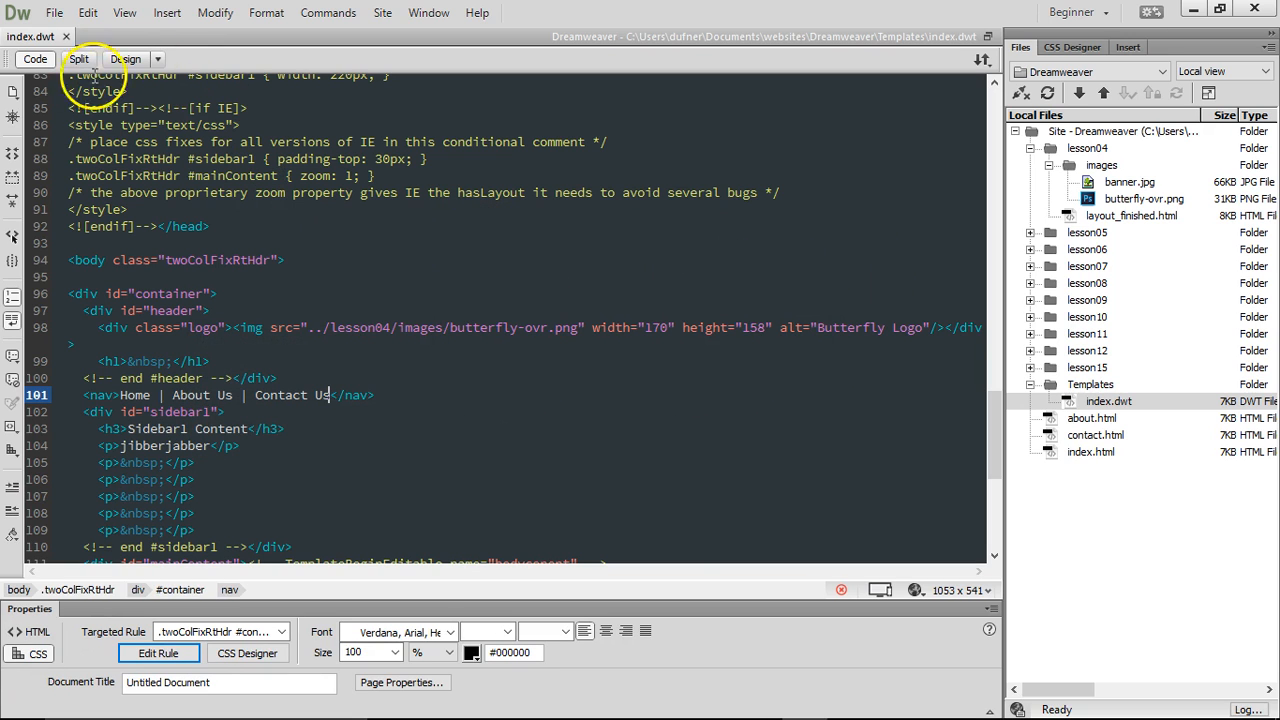
Return to Design view, widen the CSS Designer and add a new CSS selector named nav
click(126, 60)
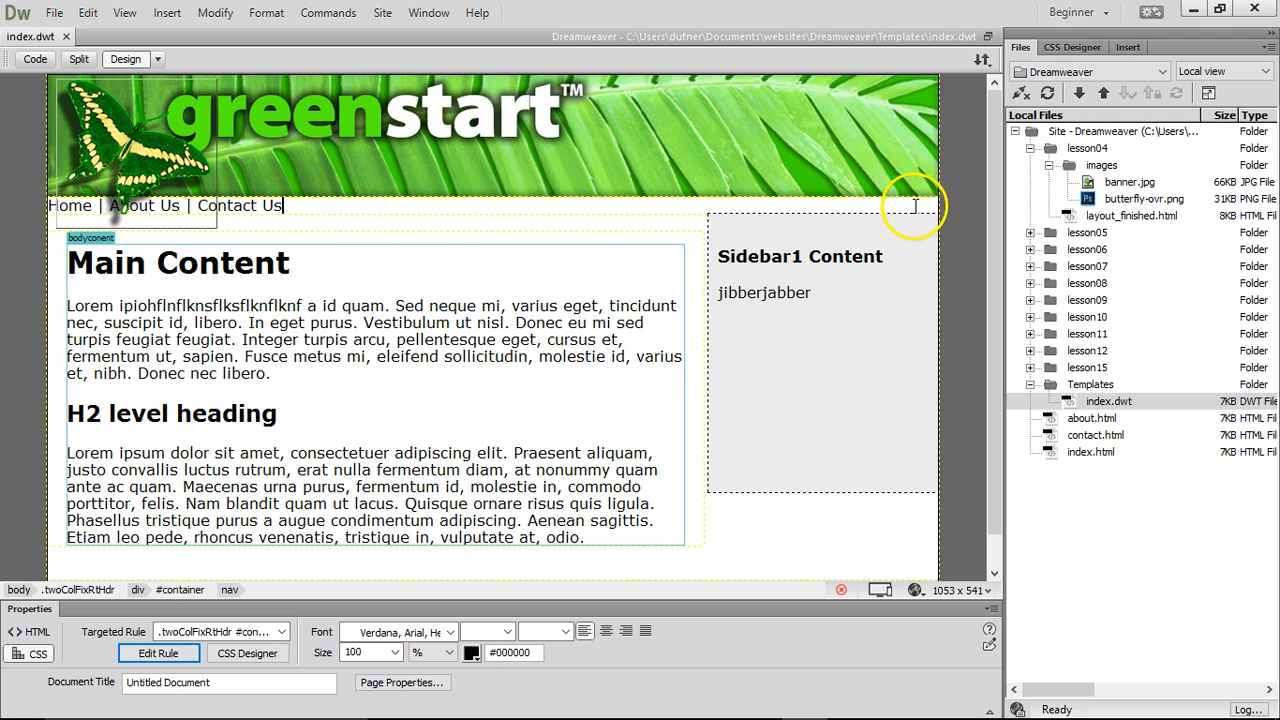
click(1072, 48)
drag(1003, 181, 716, 170)
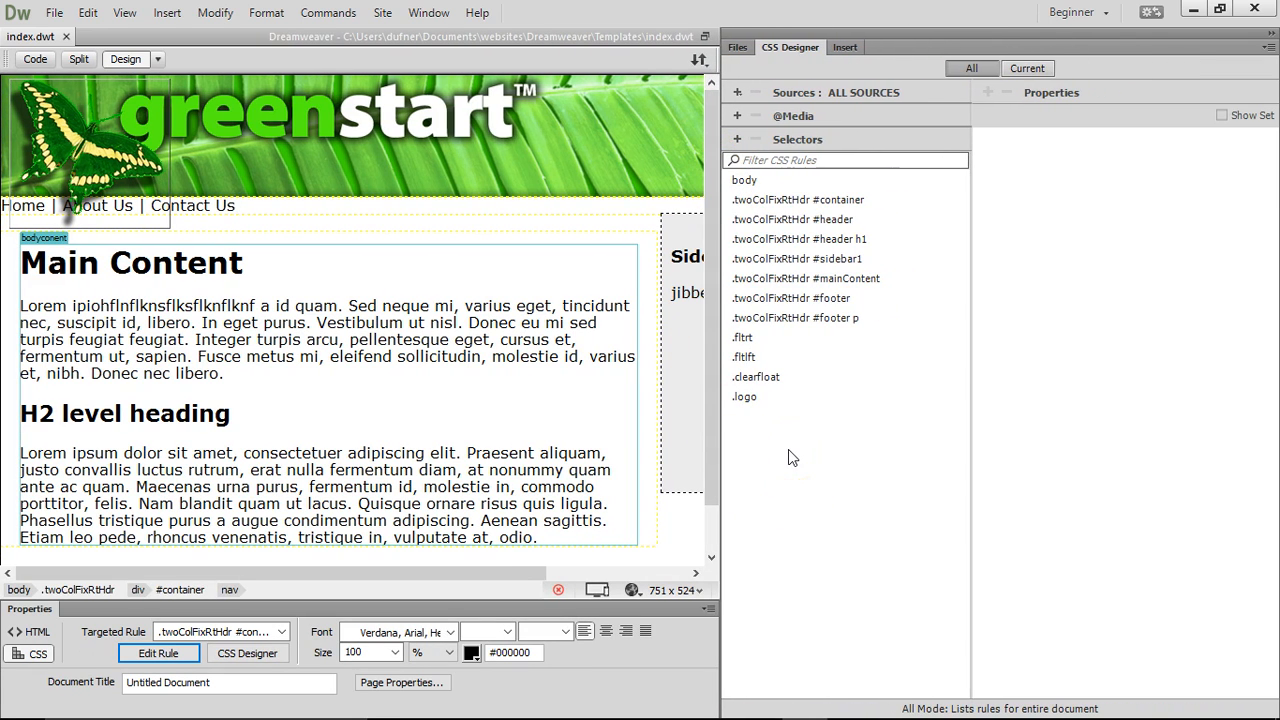
click(737, 140)
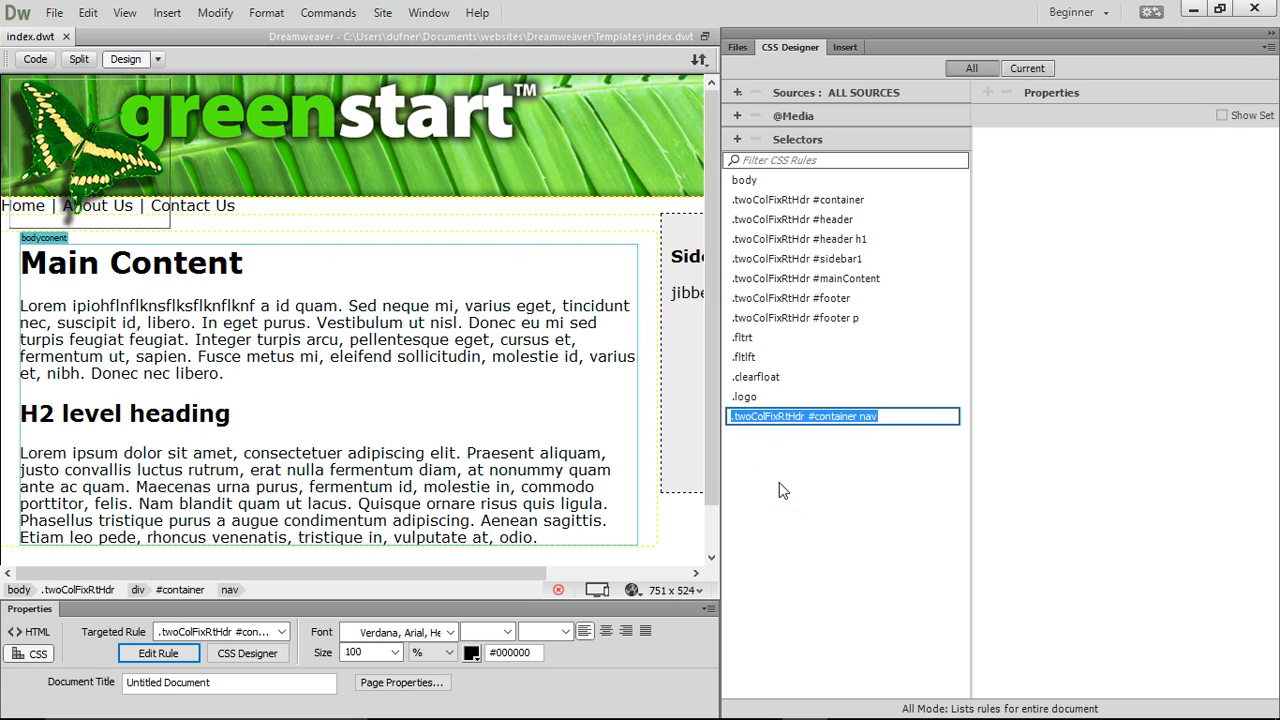
text(nav)
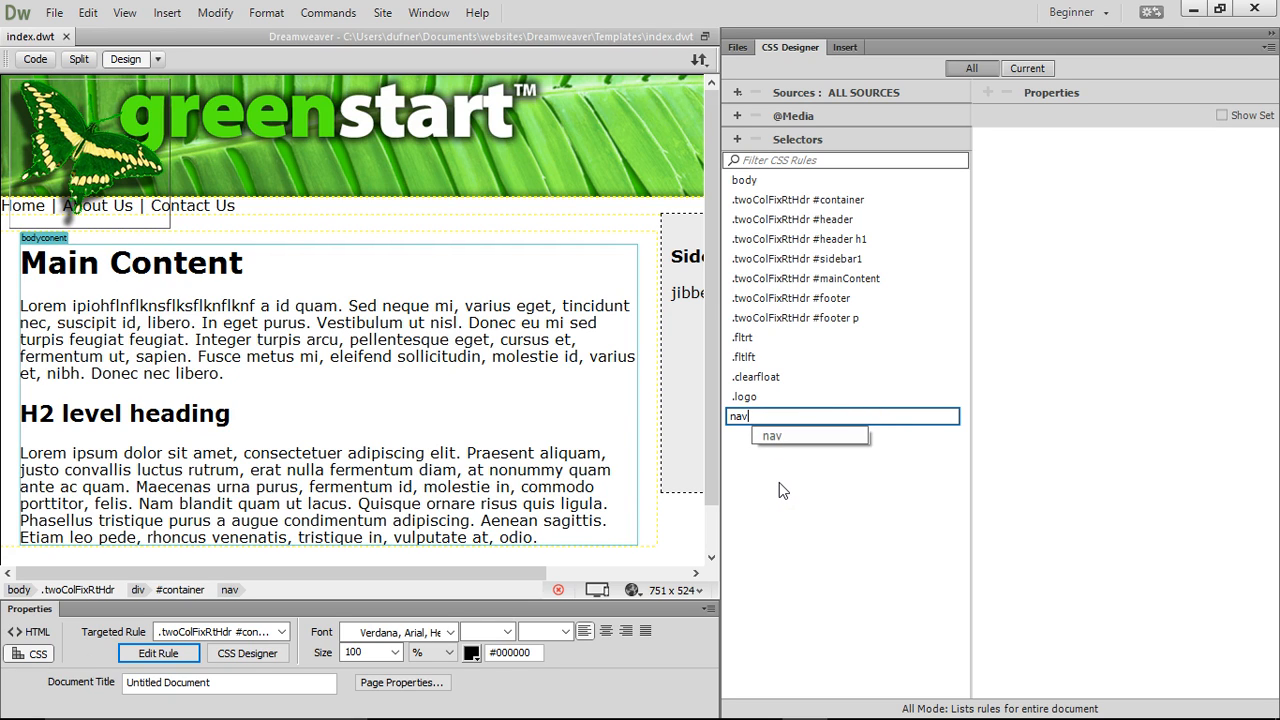
key(Return)
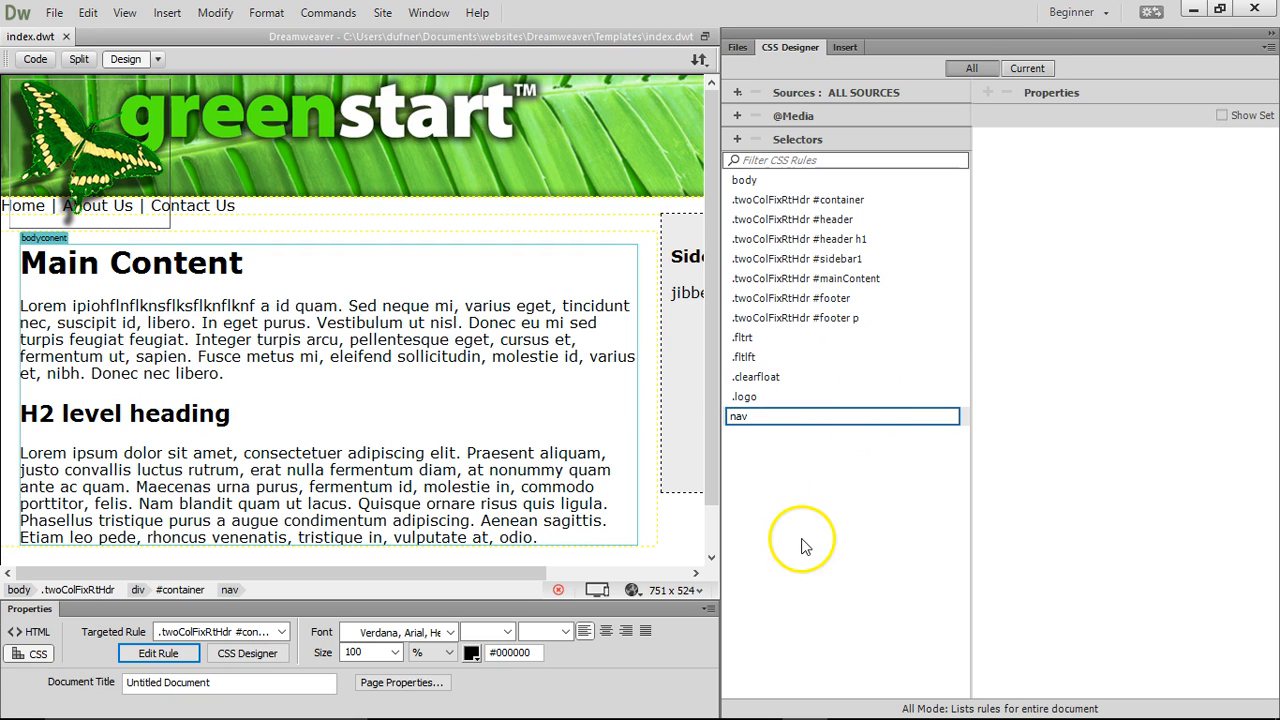
key(Return)
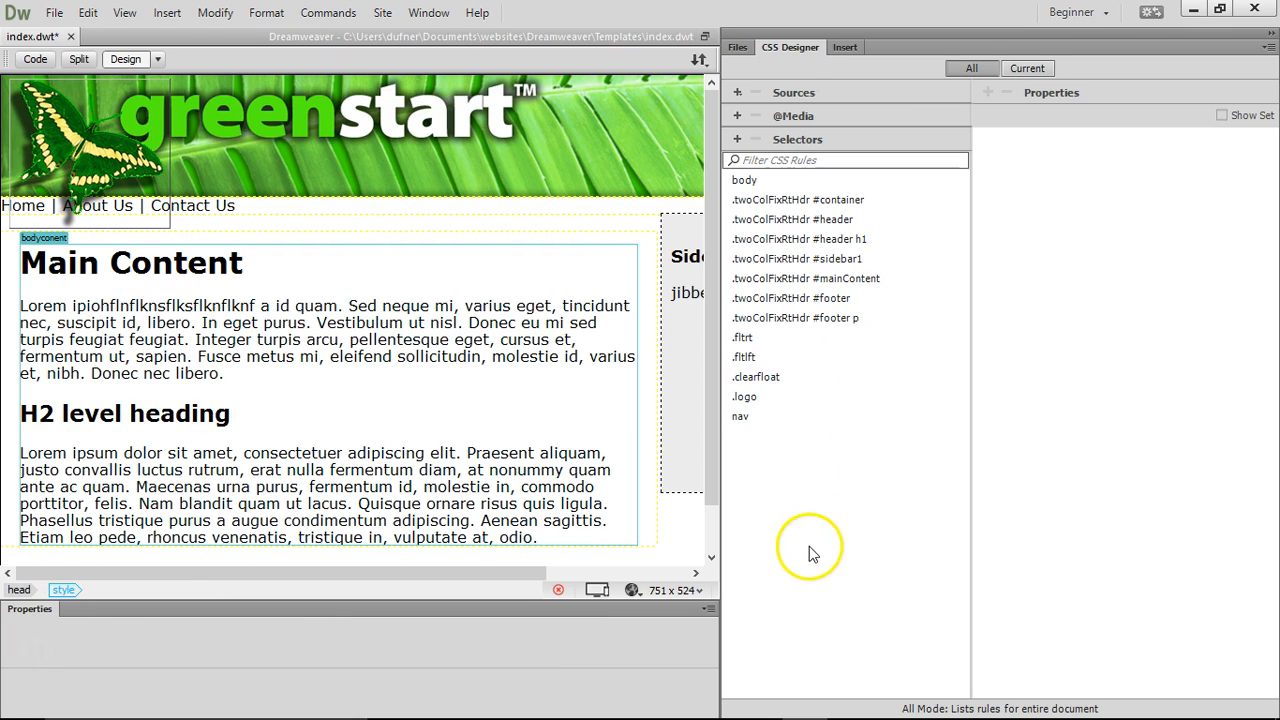
Set the nav rule's background color to the dark green #095D09, sampled from the butterfly logo in the header
click(758, 418)
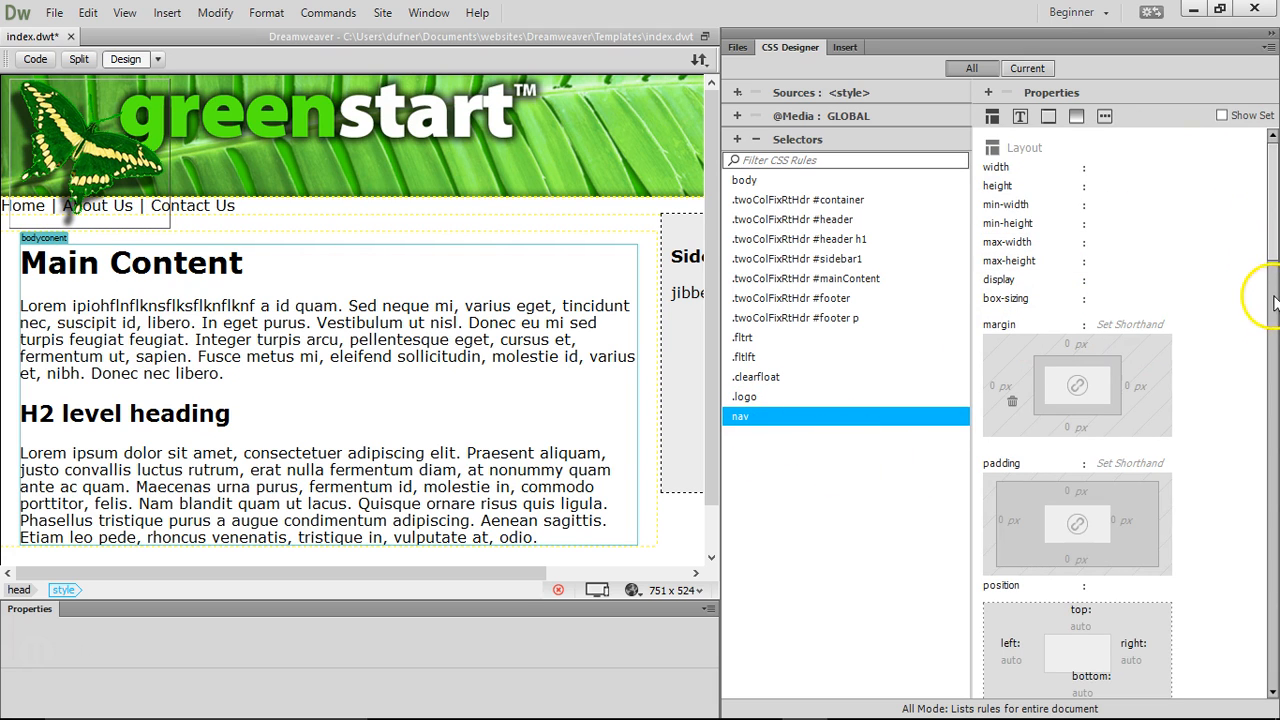
drag(1272, 245, 1272, 510)
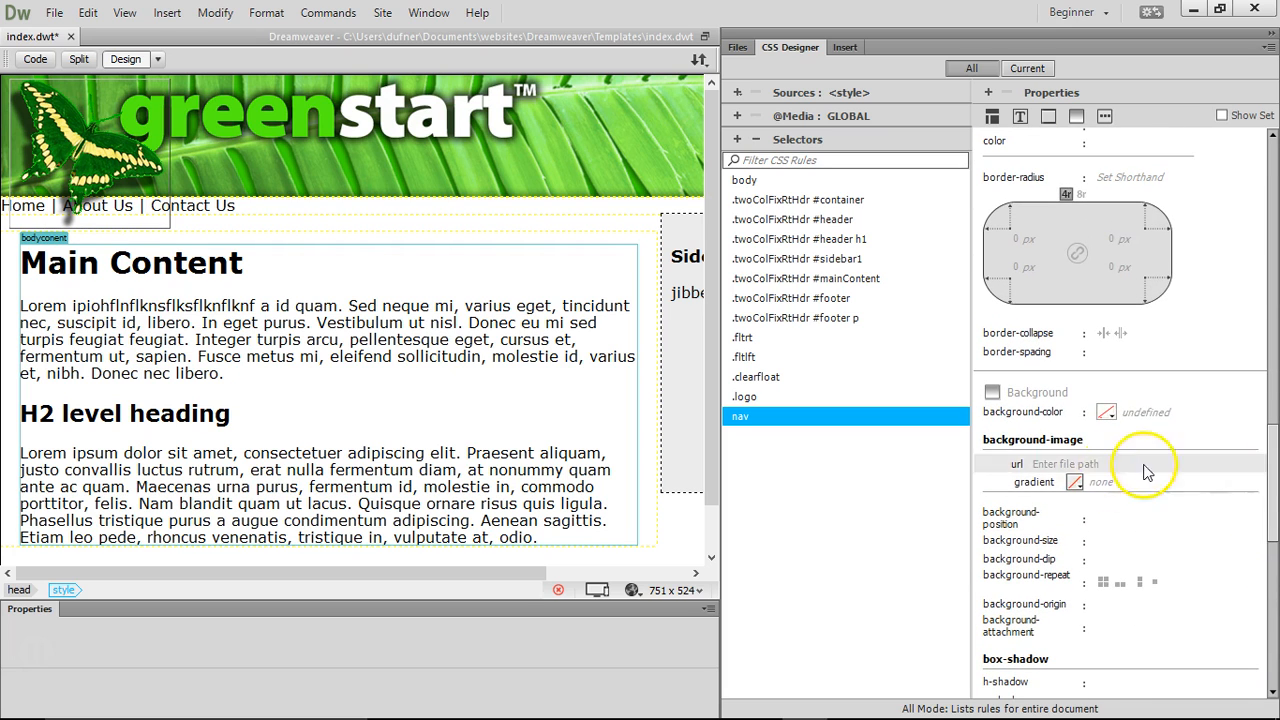
click(1105, 414)
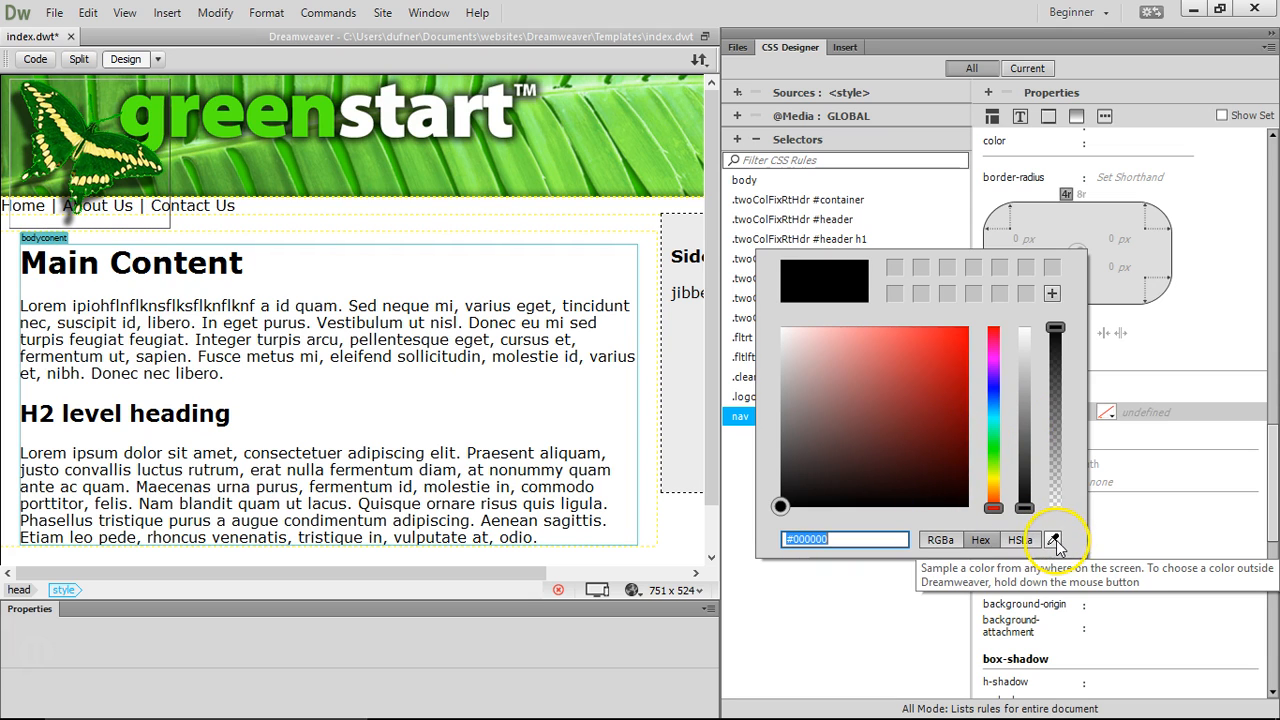
drag(1053, 538, 145, 127)
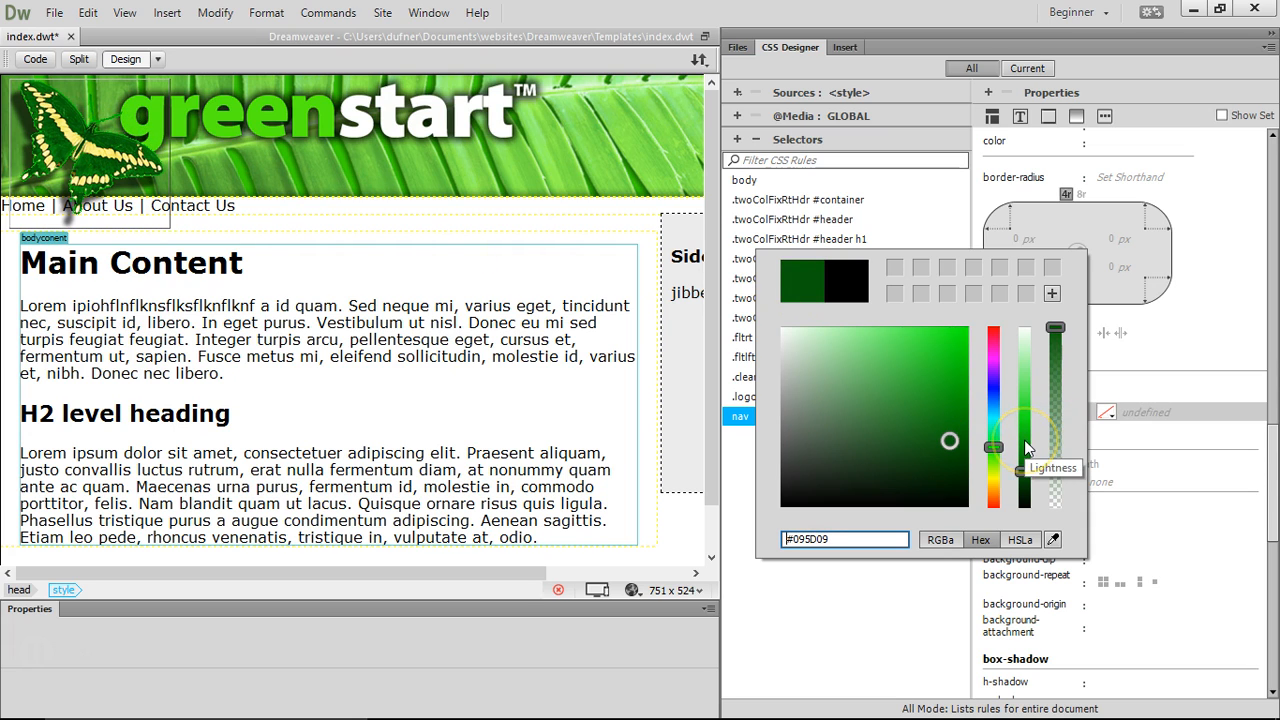
key(Return)
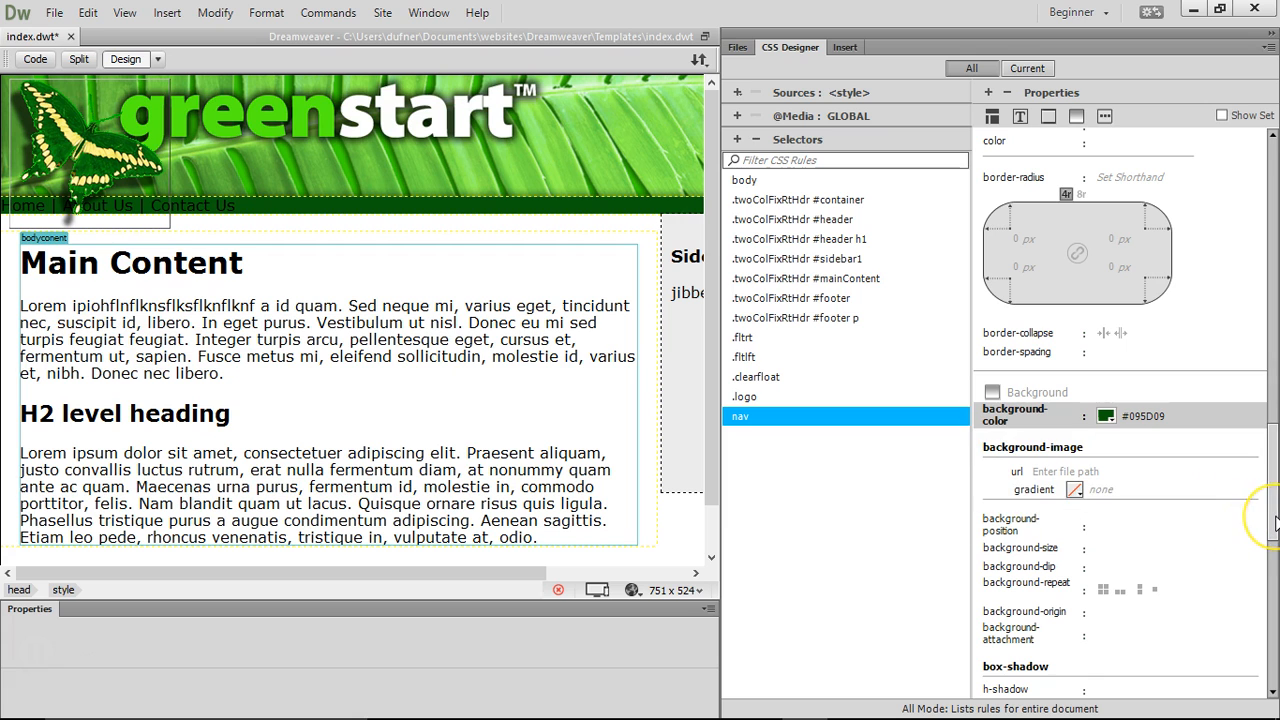
Try right-aligning the text of the nav rule, check it in the wider page view, and undo the alignment
drag(1275, 522, 1260, 277)
scroll(1131, 334, down, 5)
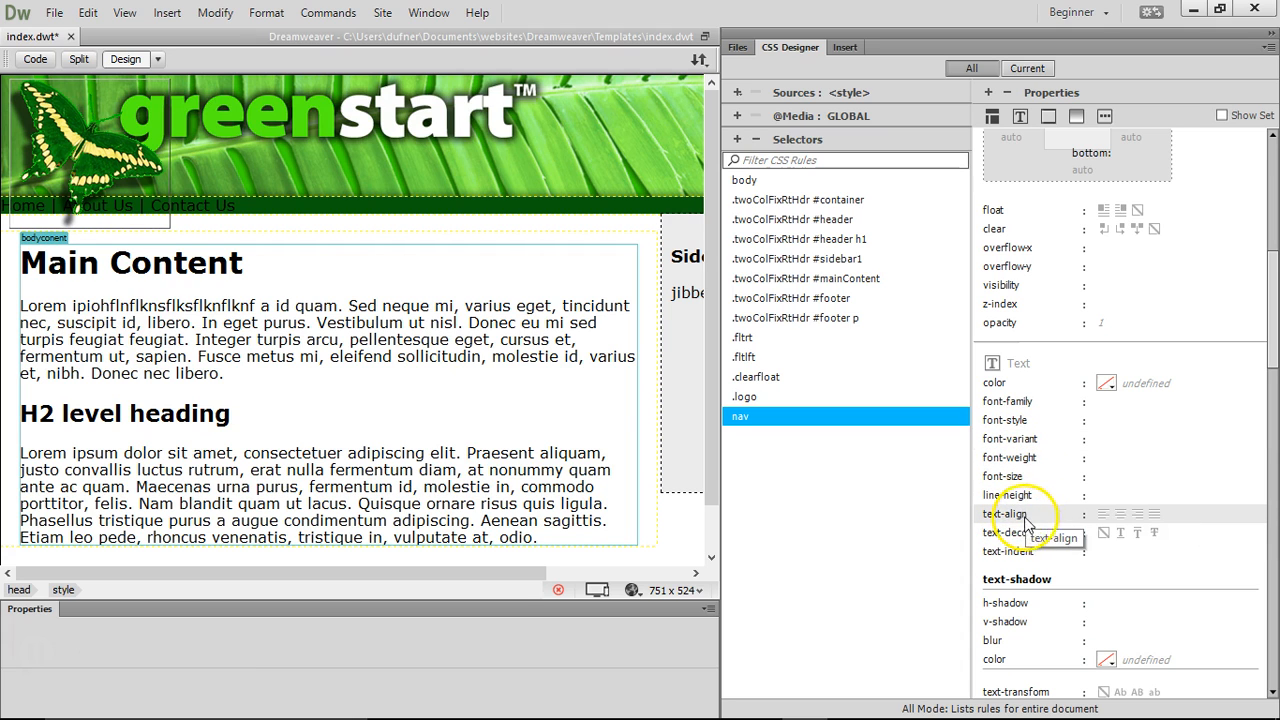
click(1136, 516)
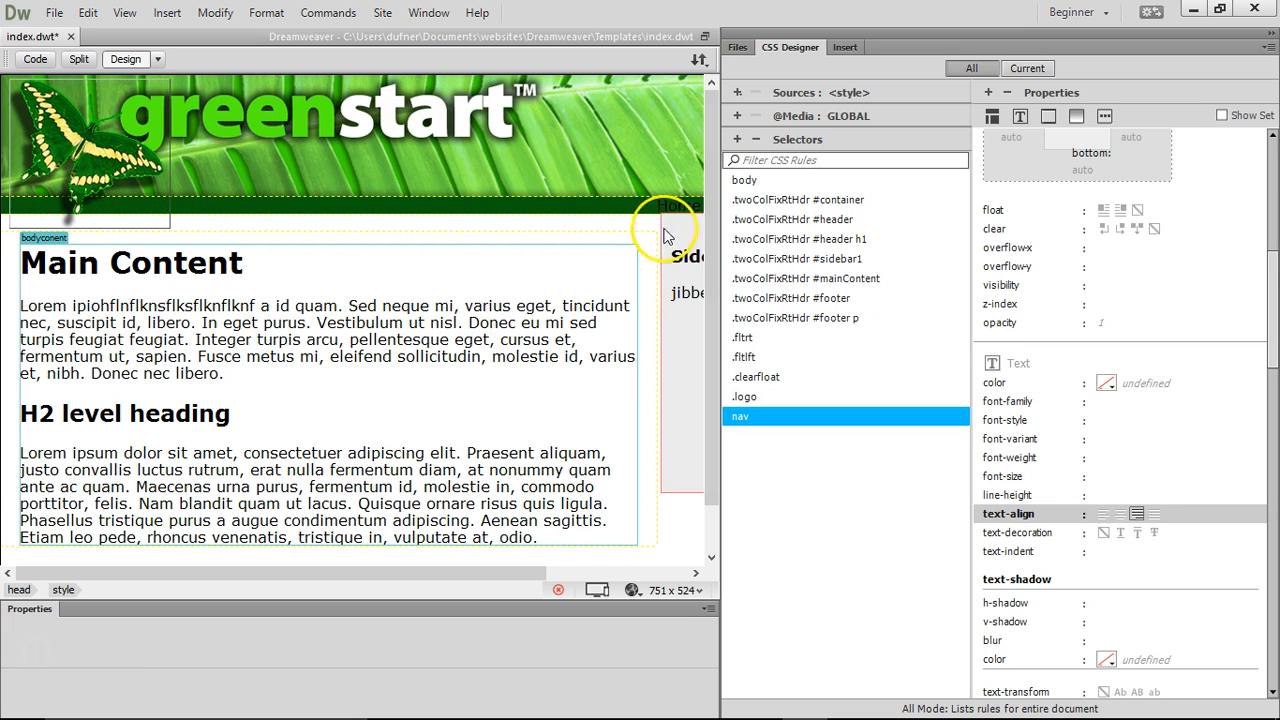
drag(718, 233, 968, 245)
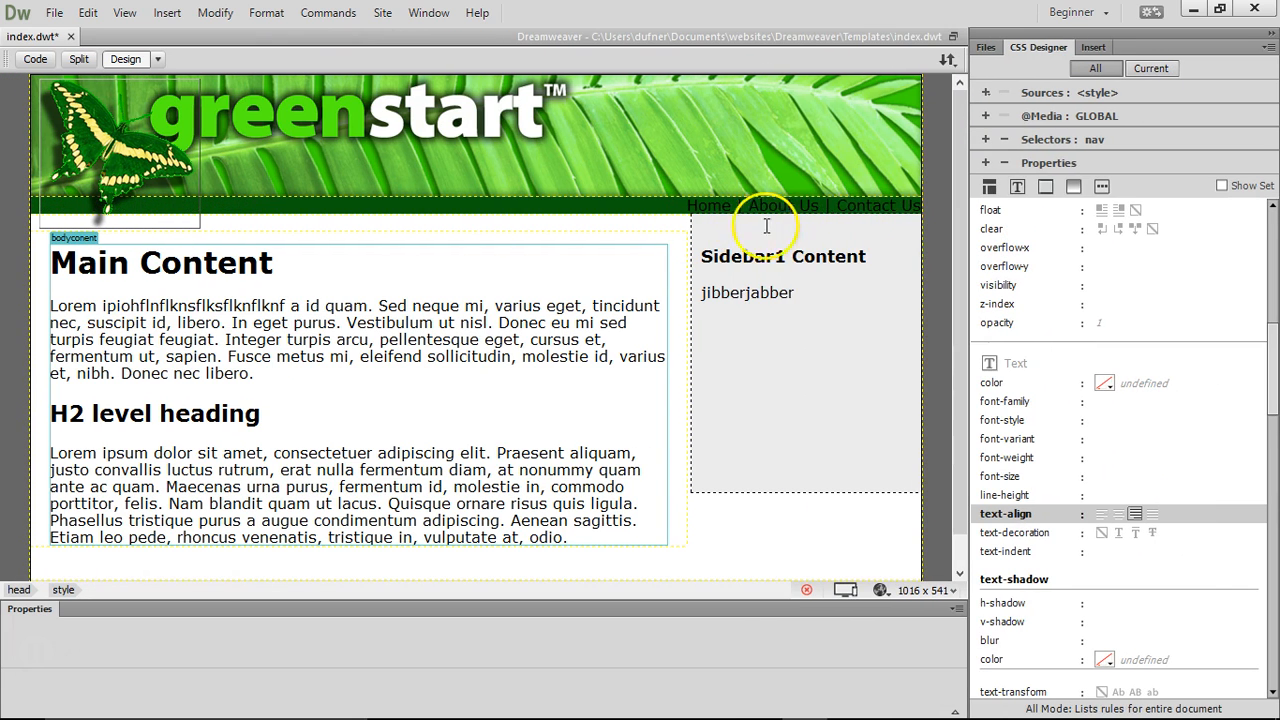
drag(688, 205, 900, 206)
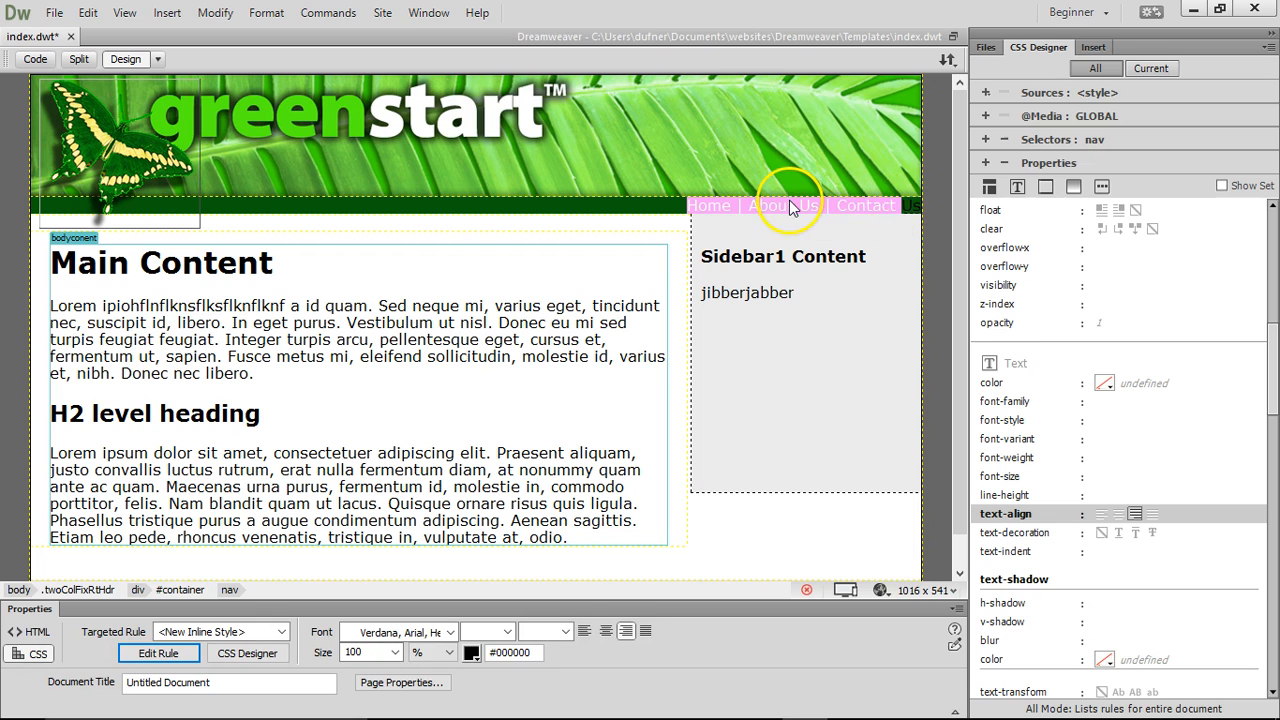
key(ctrl+z)
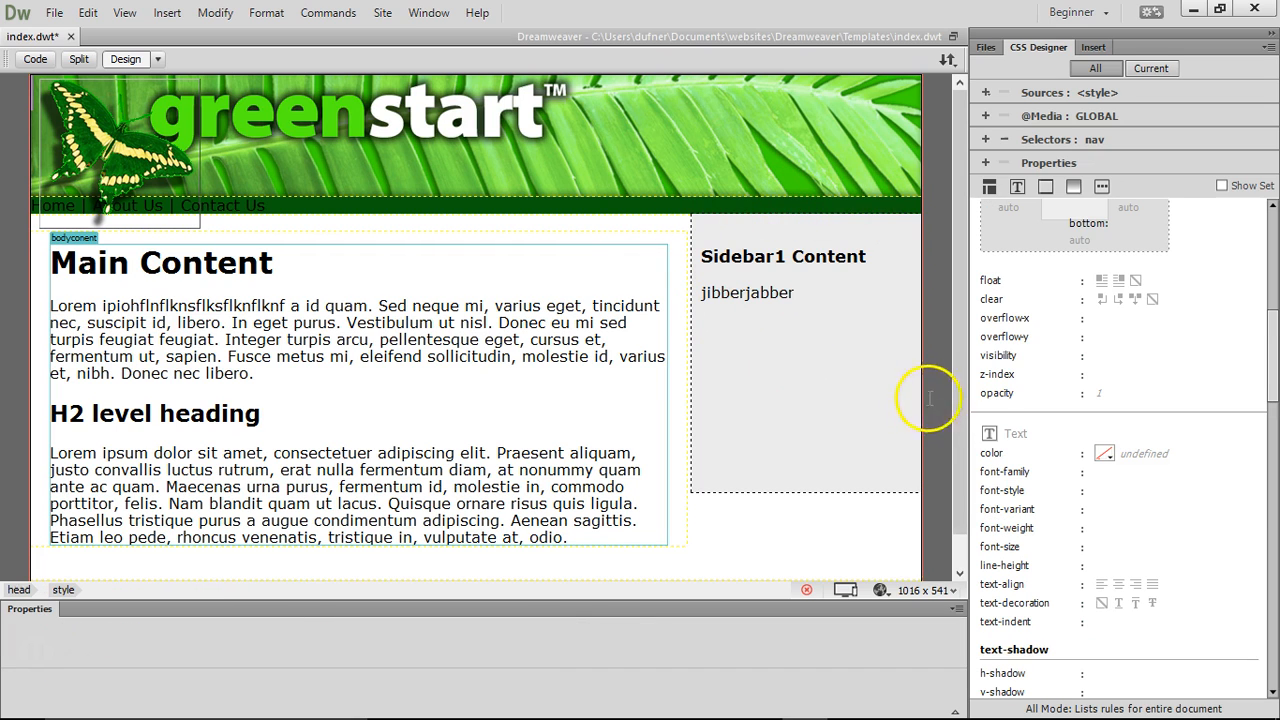
Widen the CSS Designer again and set the nav rule's text color to white, #FFFFFF
drag(958, 366, 782, 352)
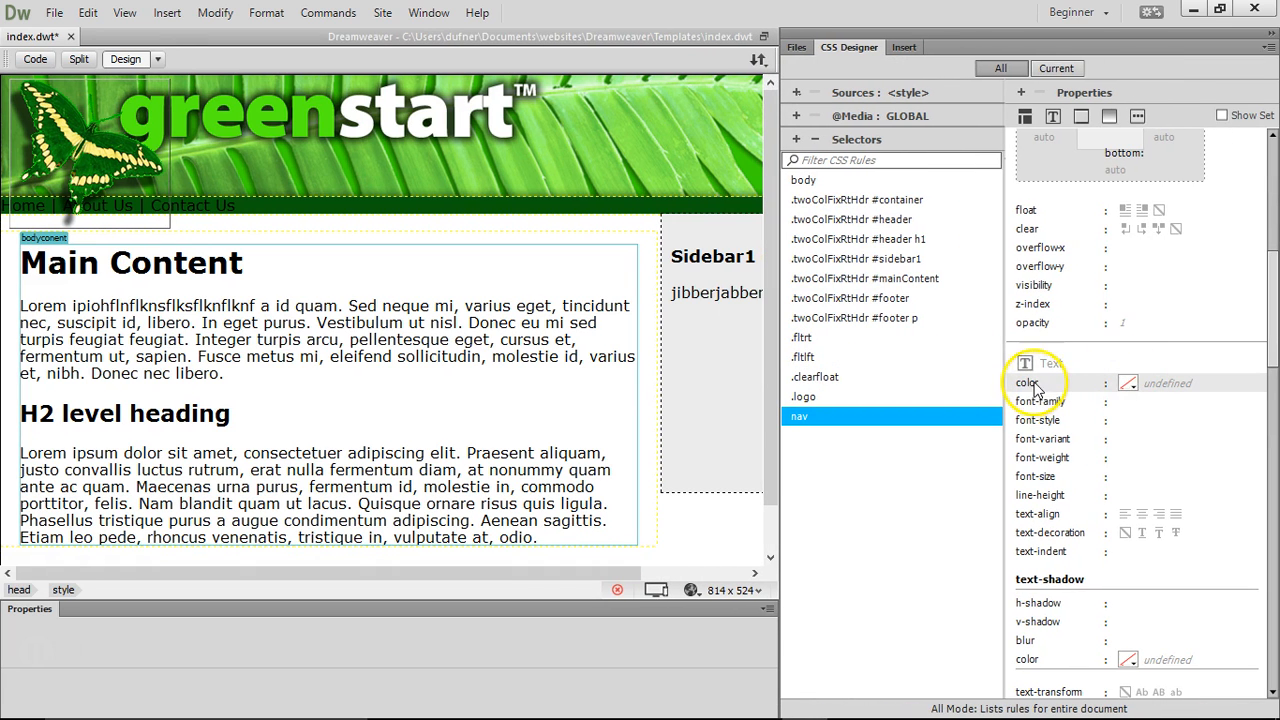
click(1128, 385)
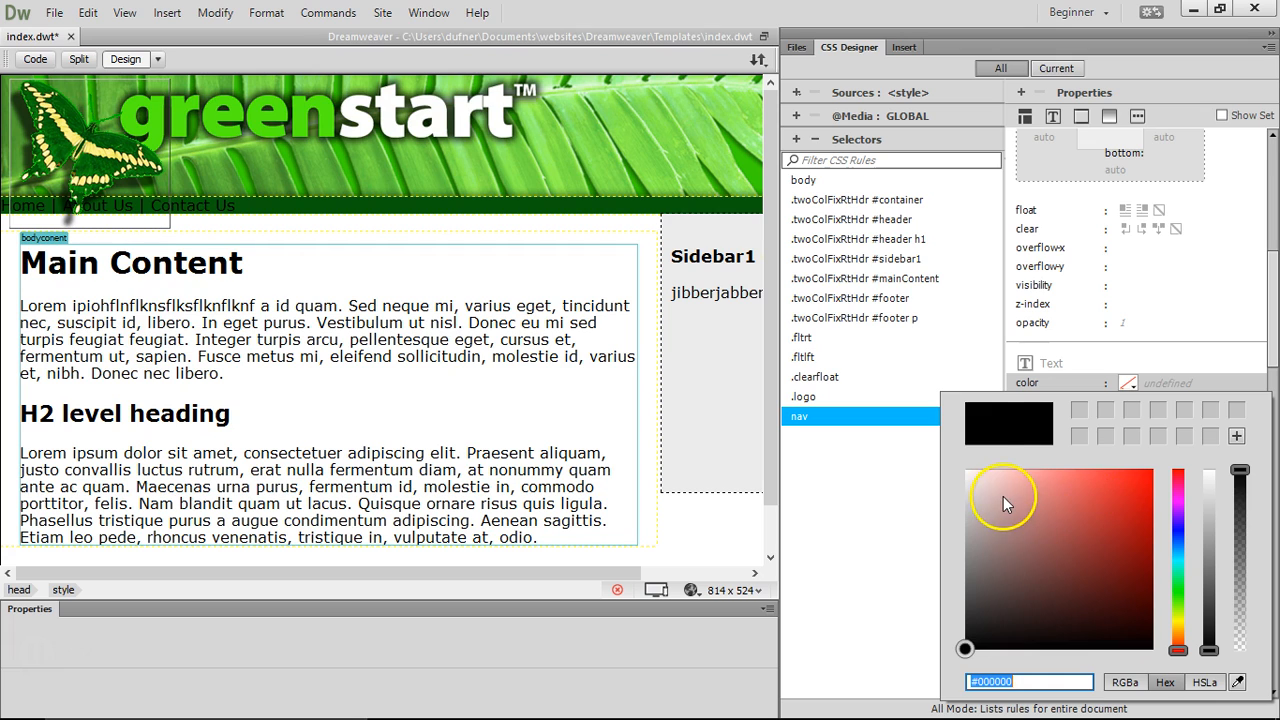
click(954, 465)
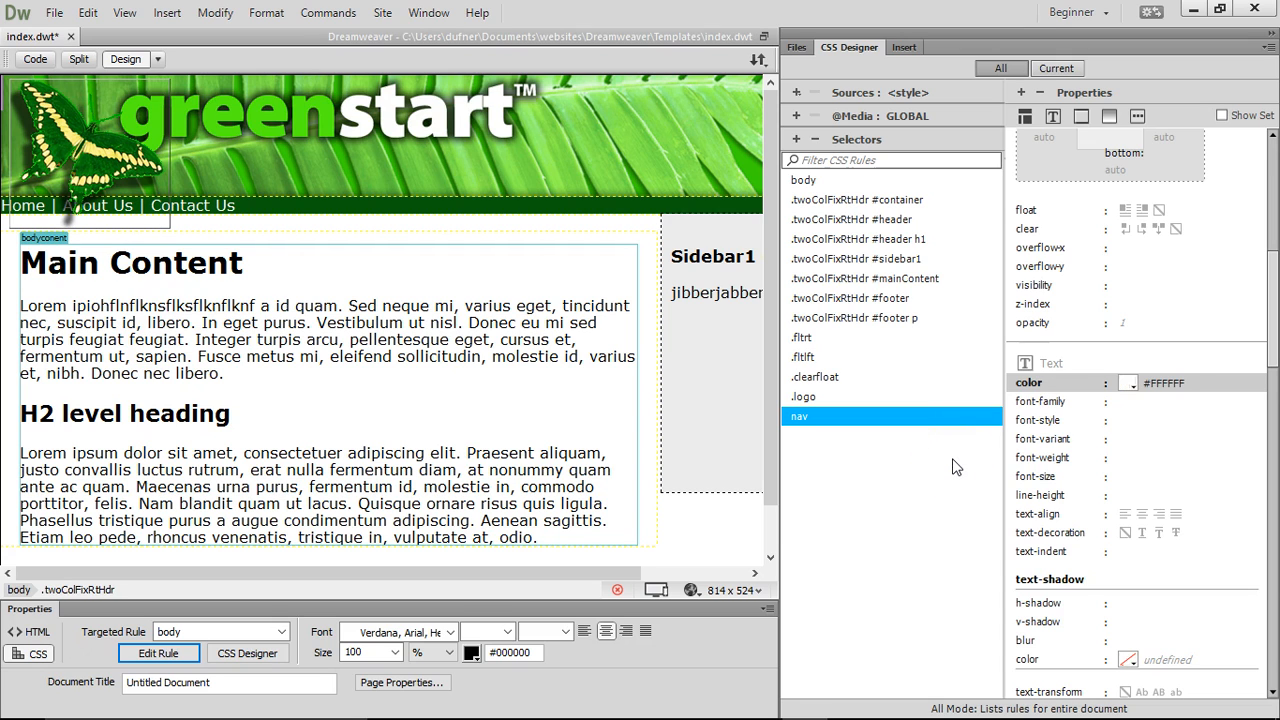
Set the nav rule's text color to the pale yellow #ffc
click(1129, 386)
click(1160, 386)
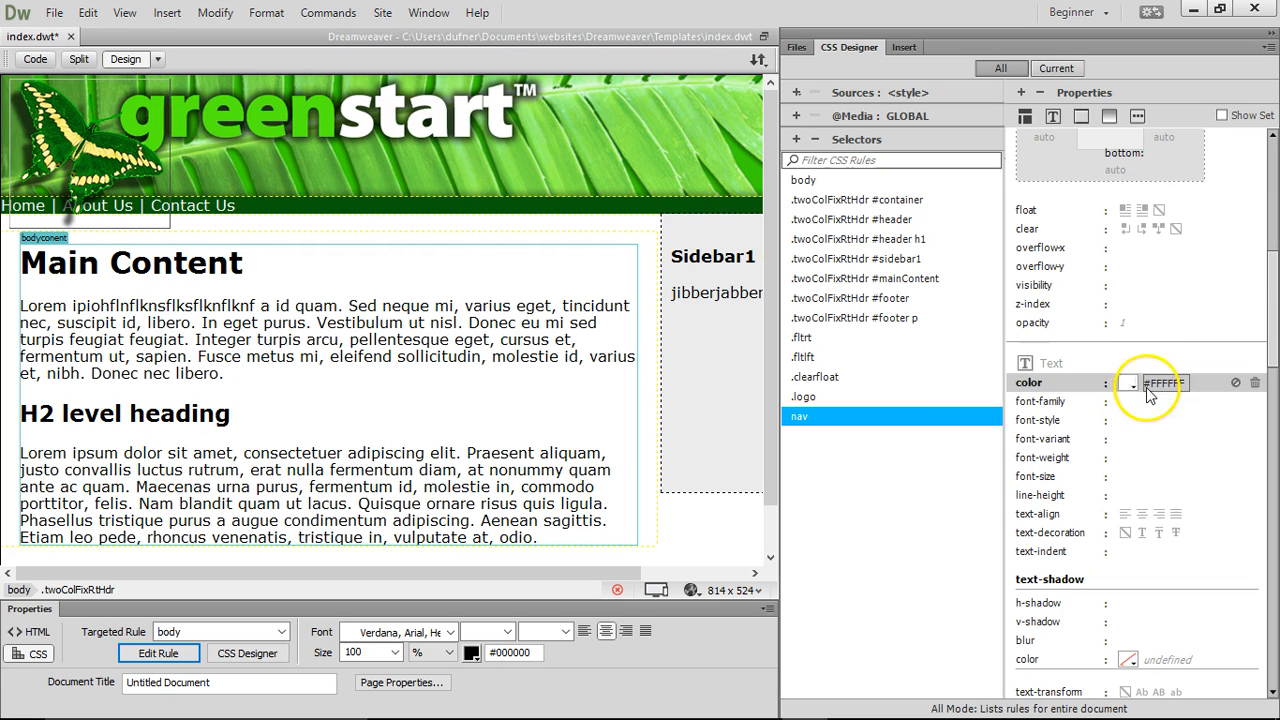
click(1169, 387)
drag(1157, 387, 1214, 389)
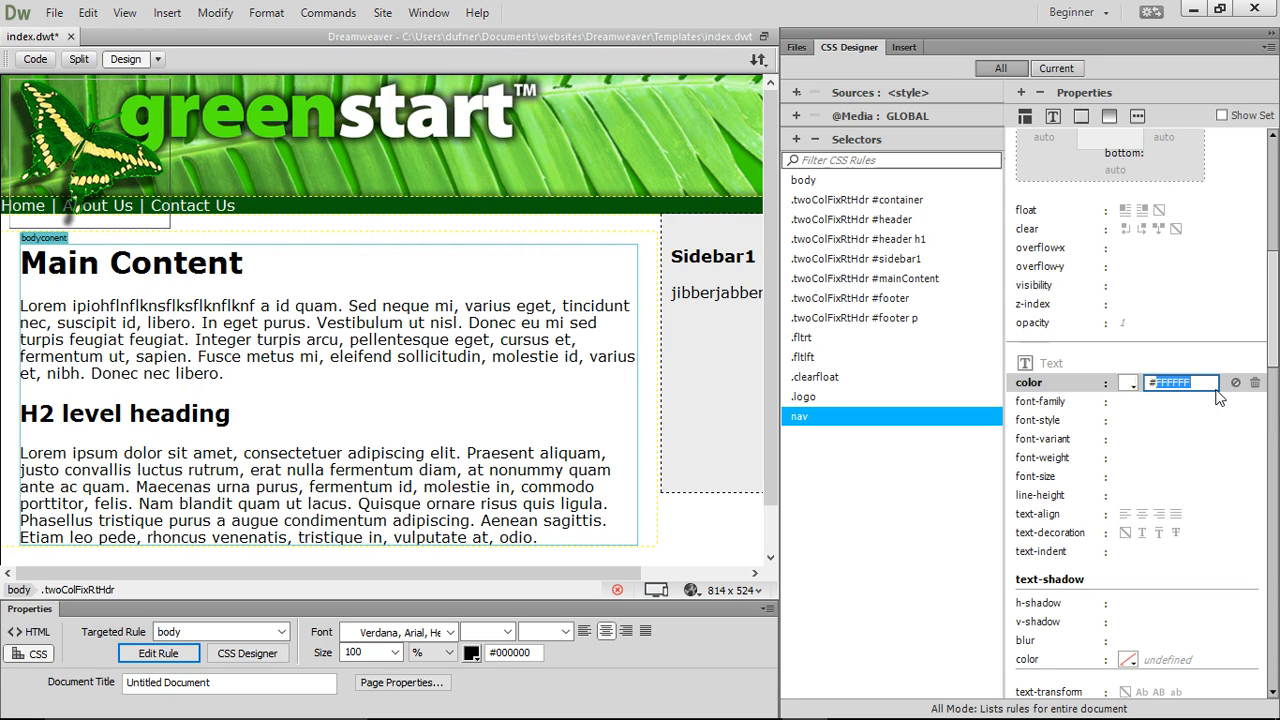
key(Return)
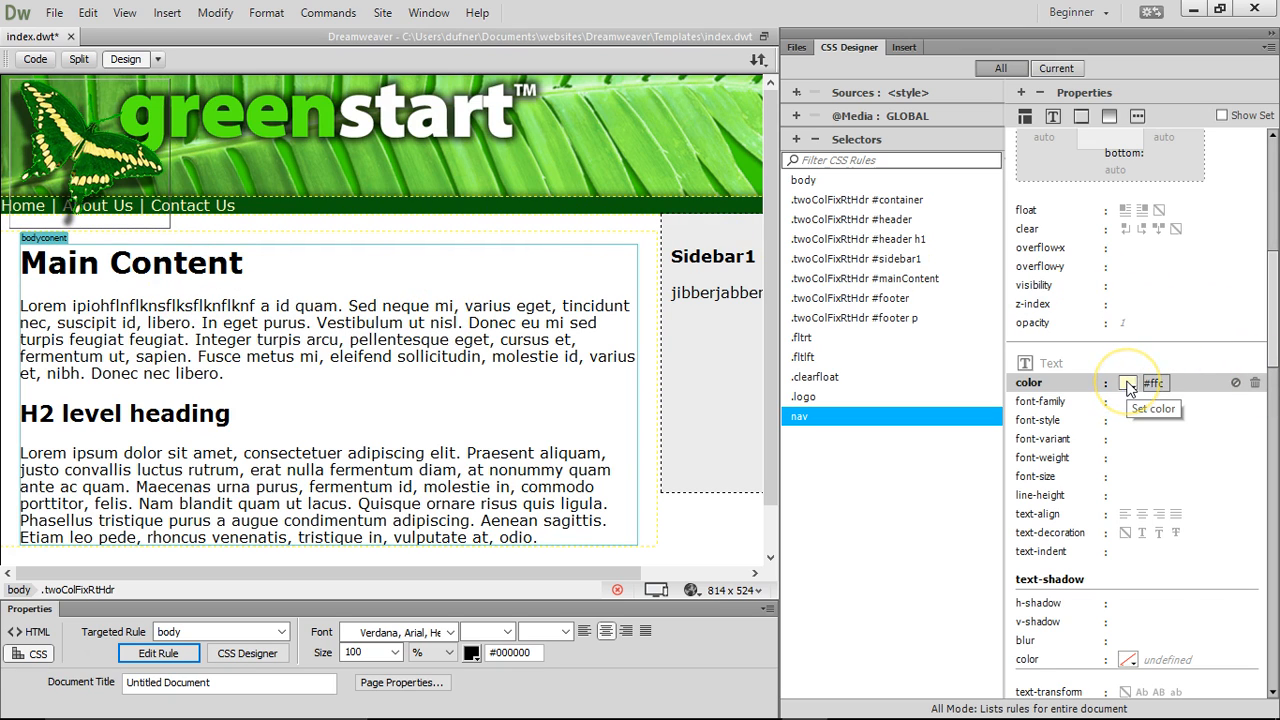
click(1158, 386)
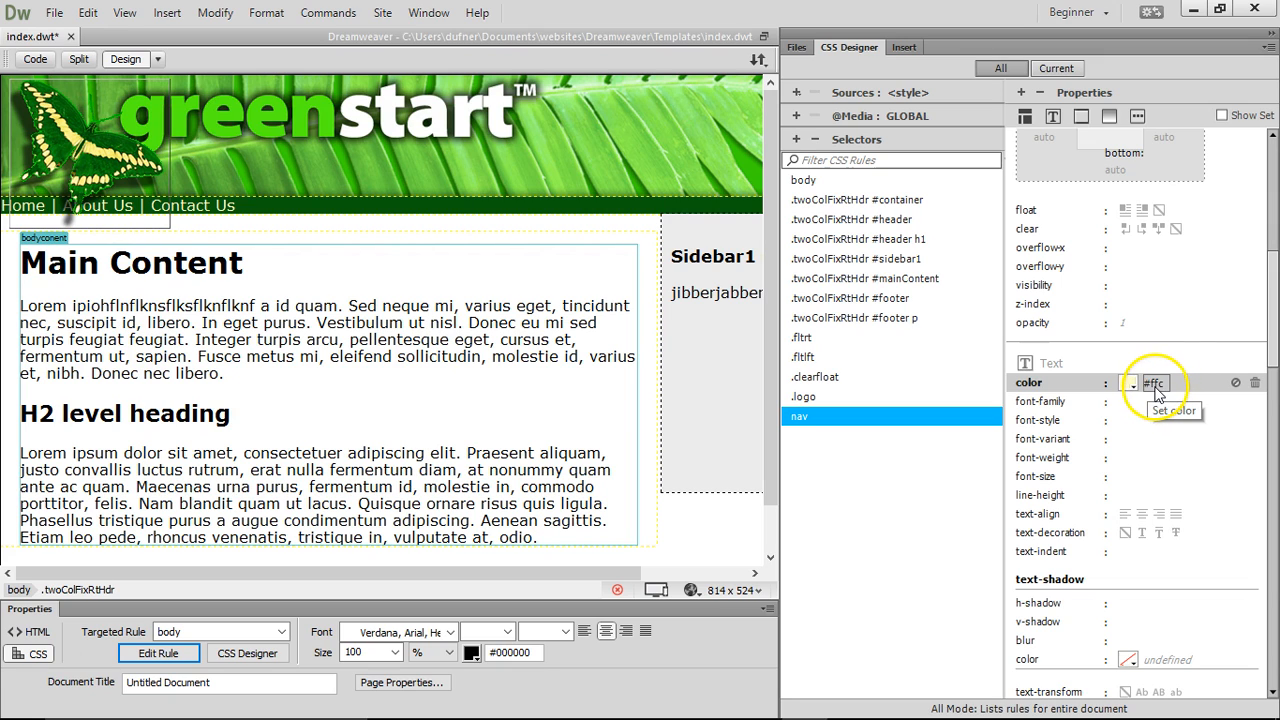
click(1162, 385)
click(1162, 383)
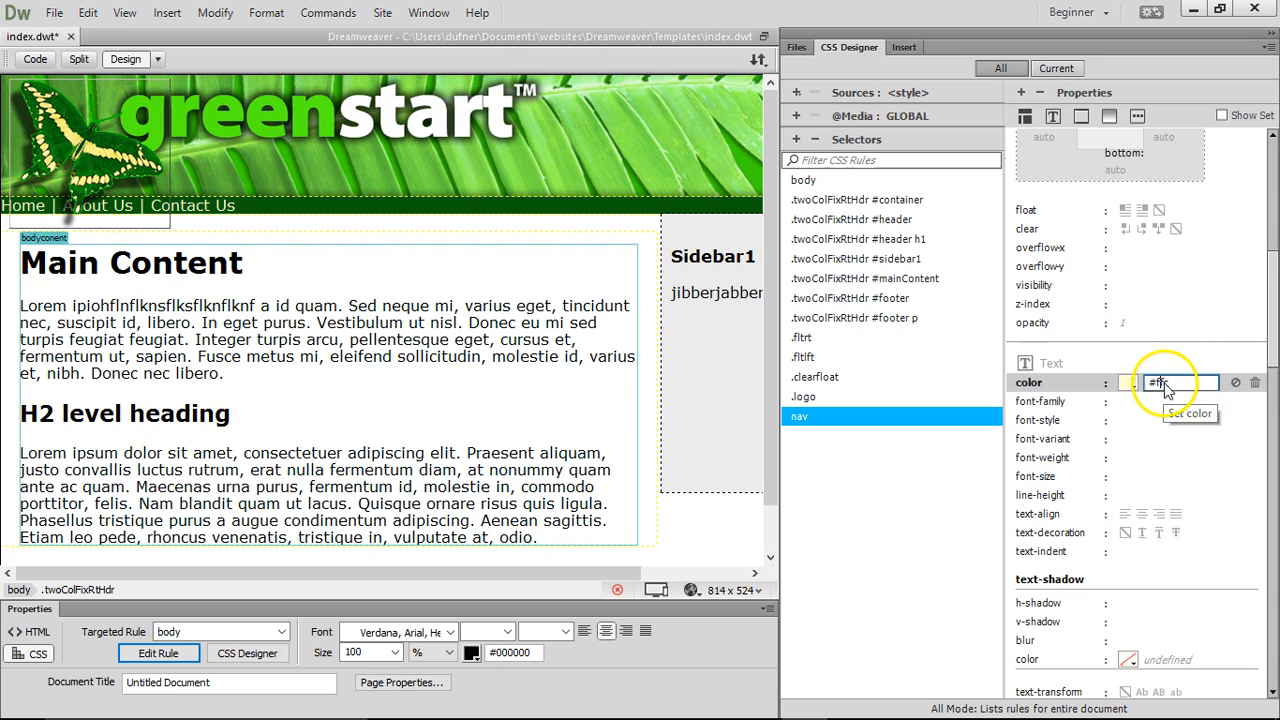
double_click(1157, 384)
click(1174, 385)
click(1179, 386)
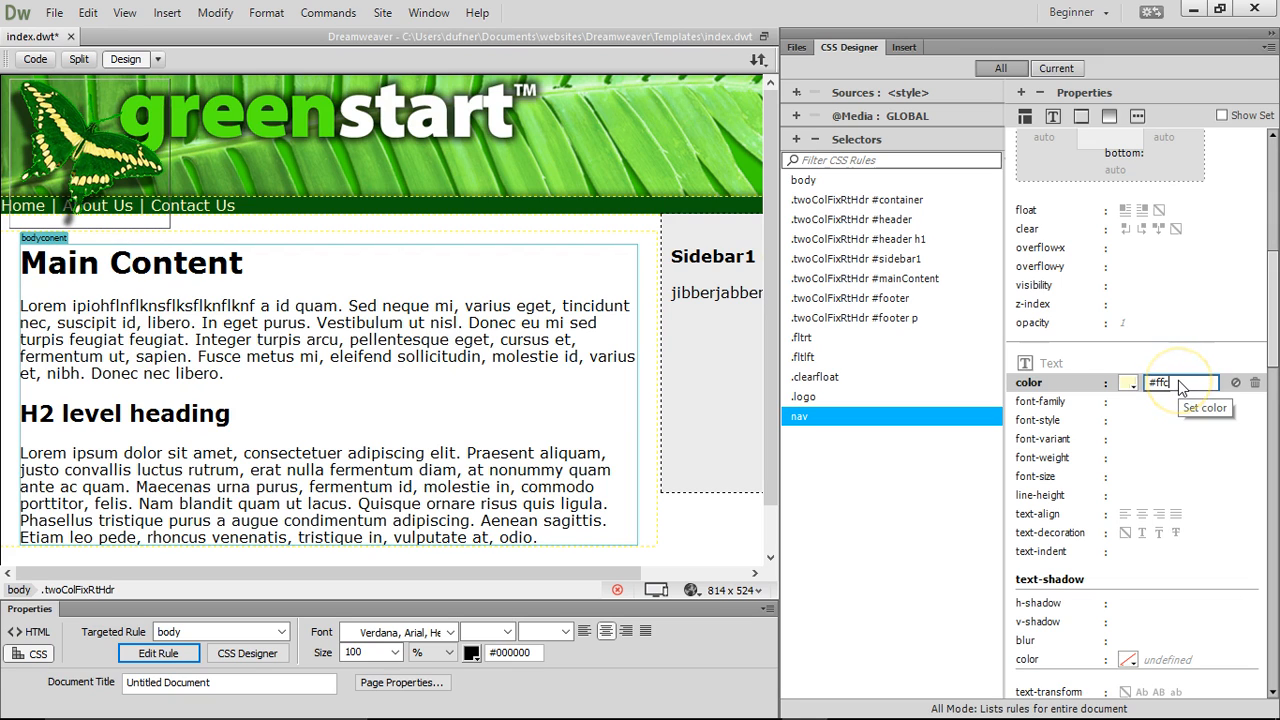
Set the nav rule's text-align property to right and check the navigation text at the end of the bar
click(1158, 516)
mouse_move(660, 205)
mouse_down()
mouse_move(744, 208)
mouse_move(657, 206)
mouse_up()
click(733, 209)
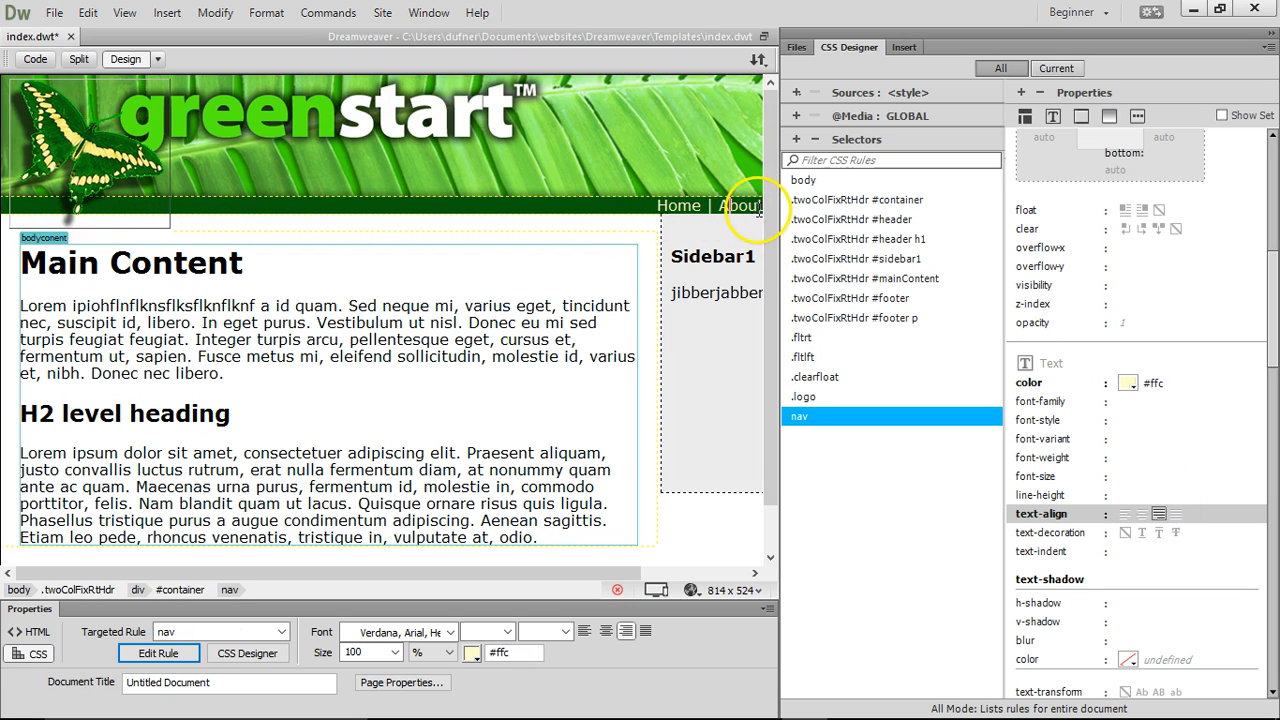
click(770, 557)
drag(618, 572, 749, 563)
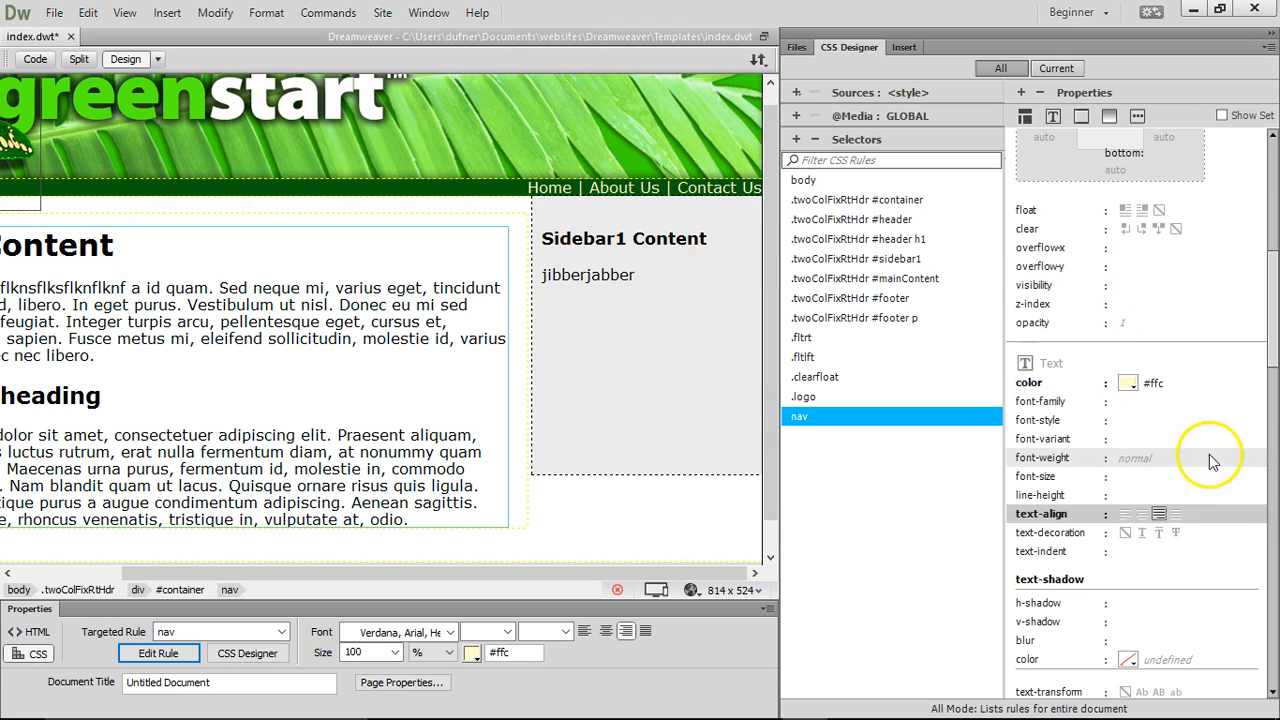
Set the nav rule's padding to 15 px right, 5 px top and 5 px bottom
drag(1272, 358, 1272, 296)
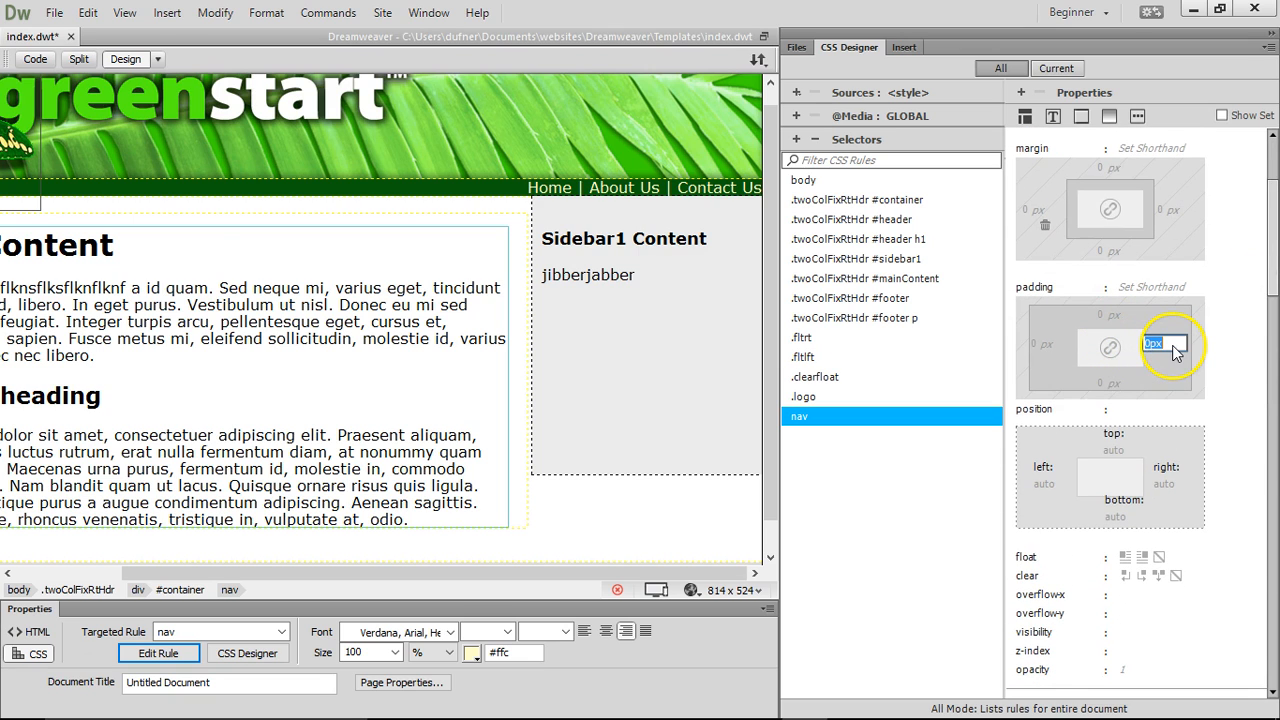
key(Return)
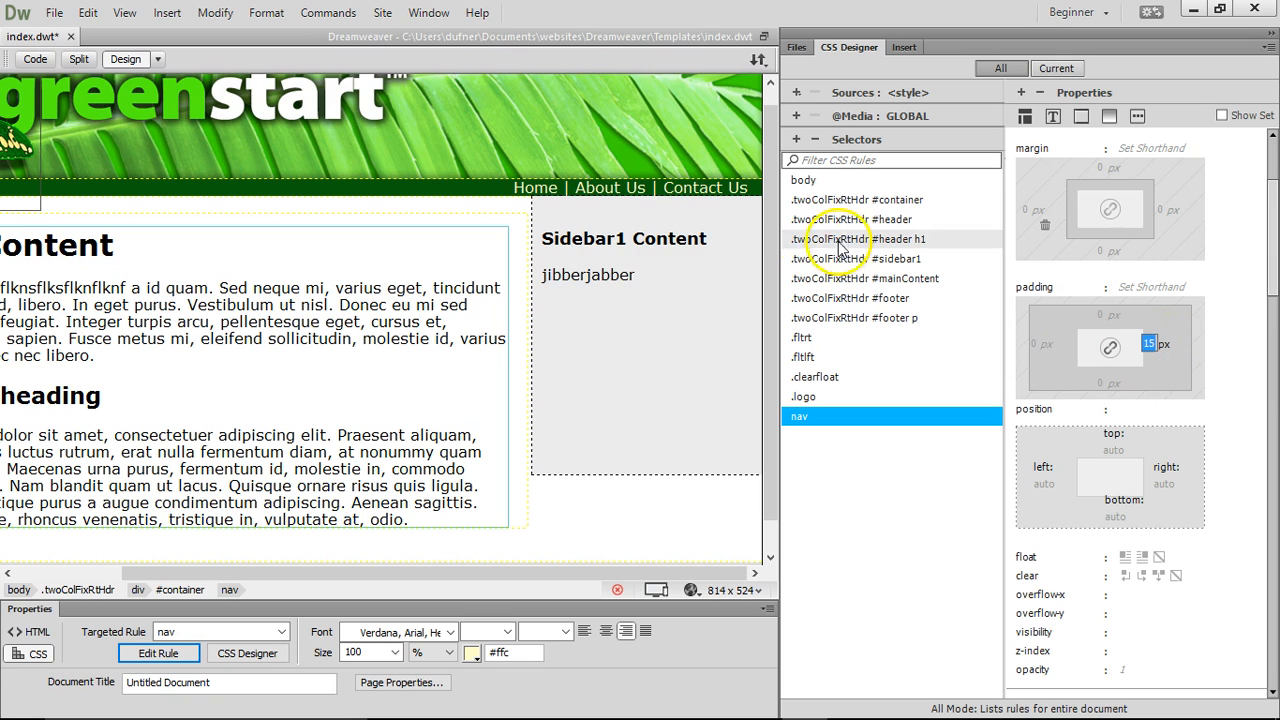
click(1108, 314)
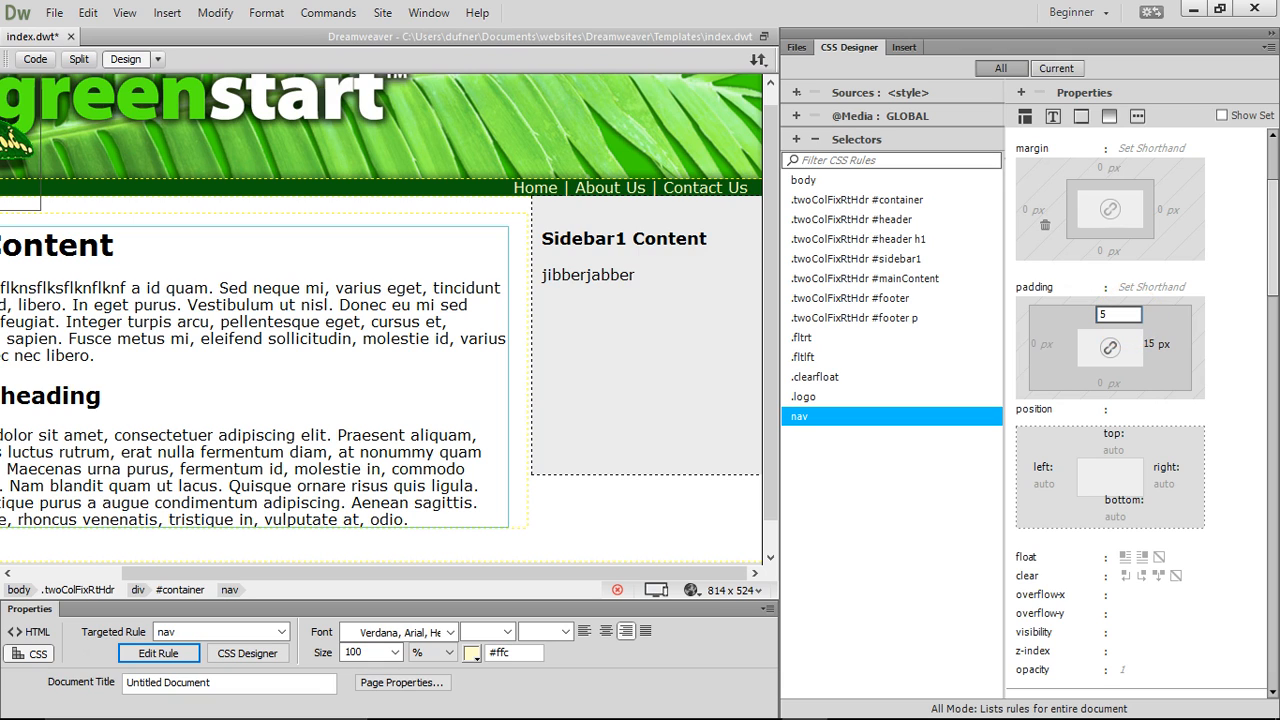
key(Return)
click(1108, 383)
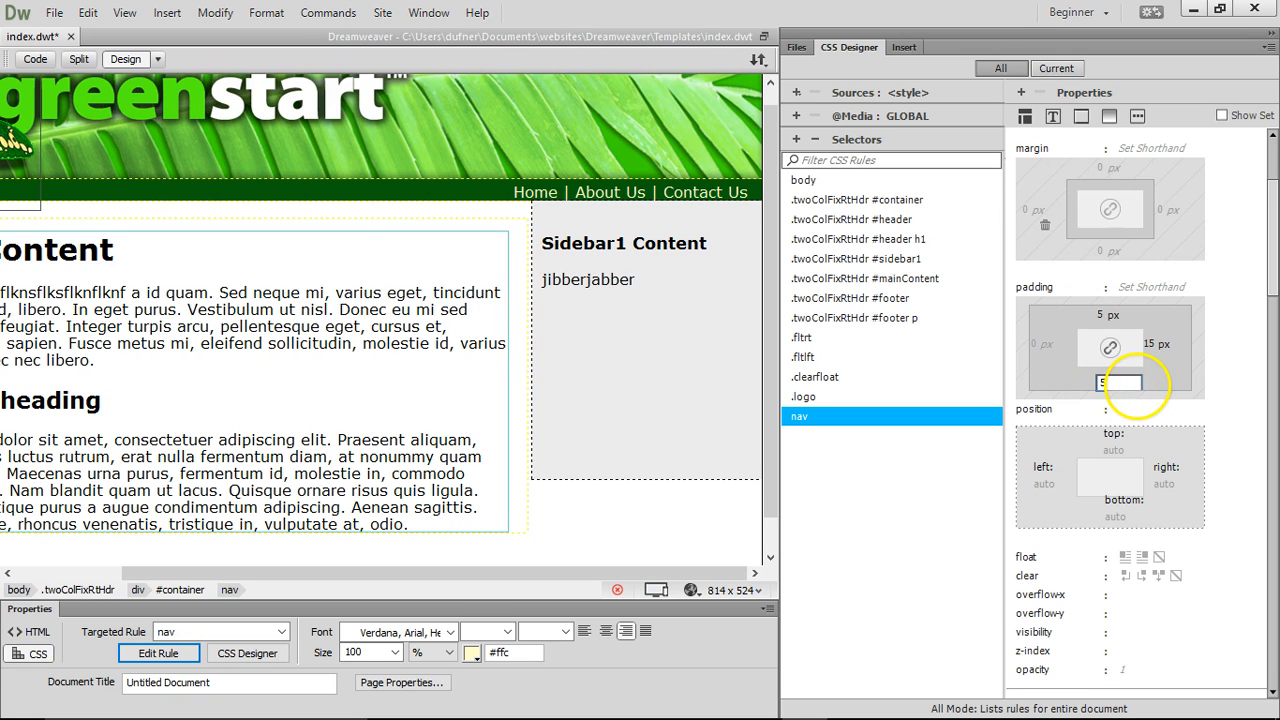
key(Return)
drag(506, 193, 592, 194)
click(673, 193)
click(524, 193)
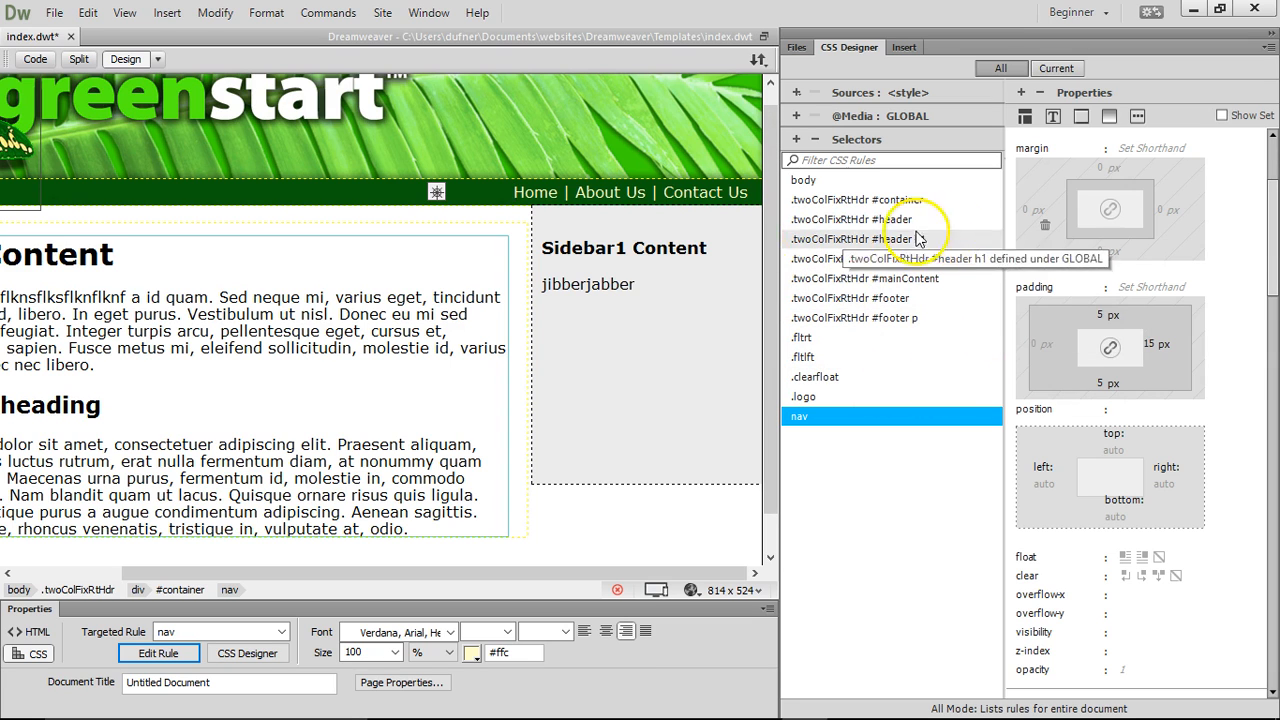
Set the nav rule's font-weight to bolder
scroll(1271, 297, down, 5)
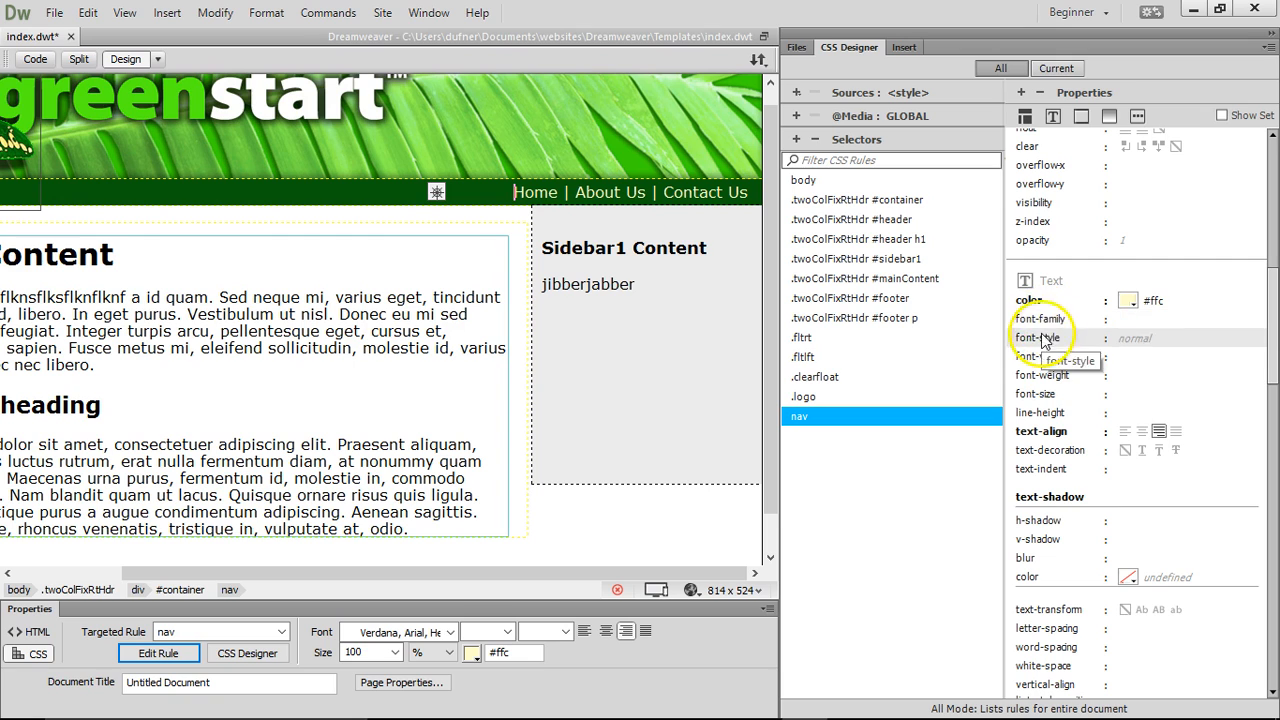
click(1140, 376)
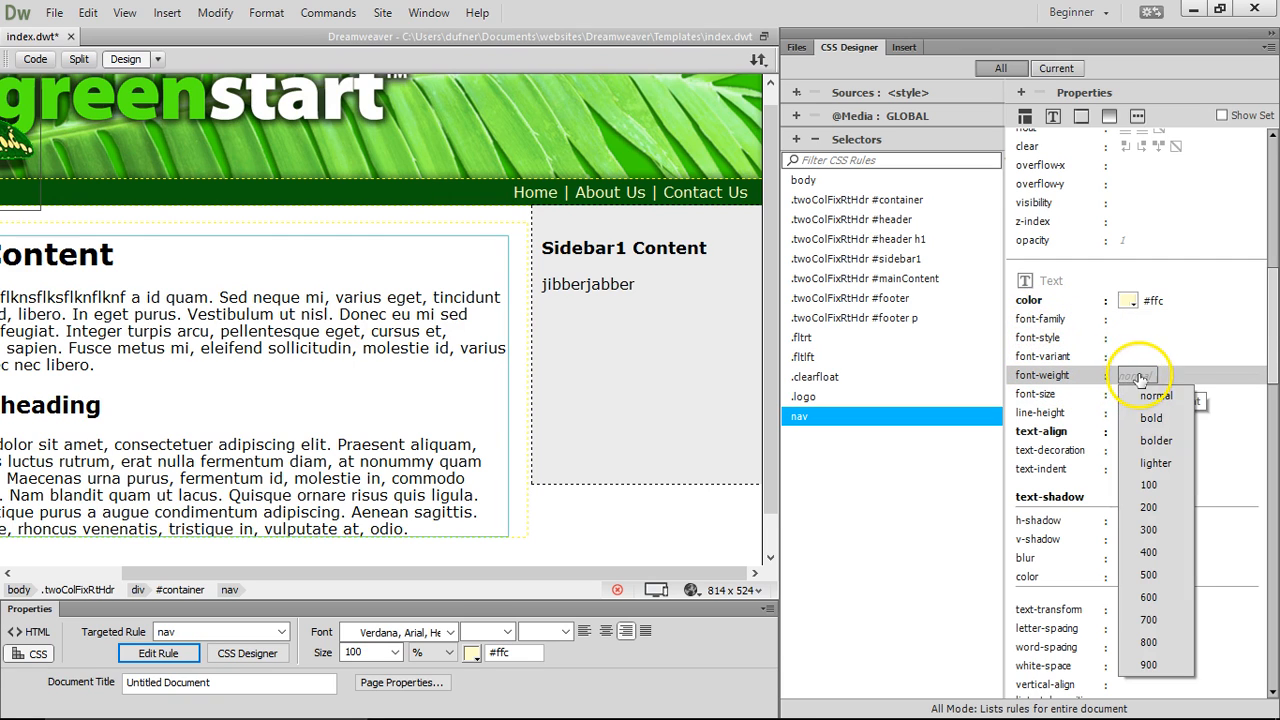
click(1156, 442)
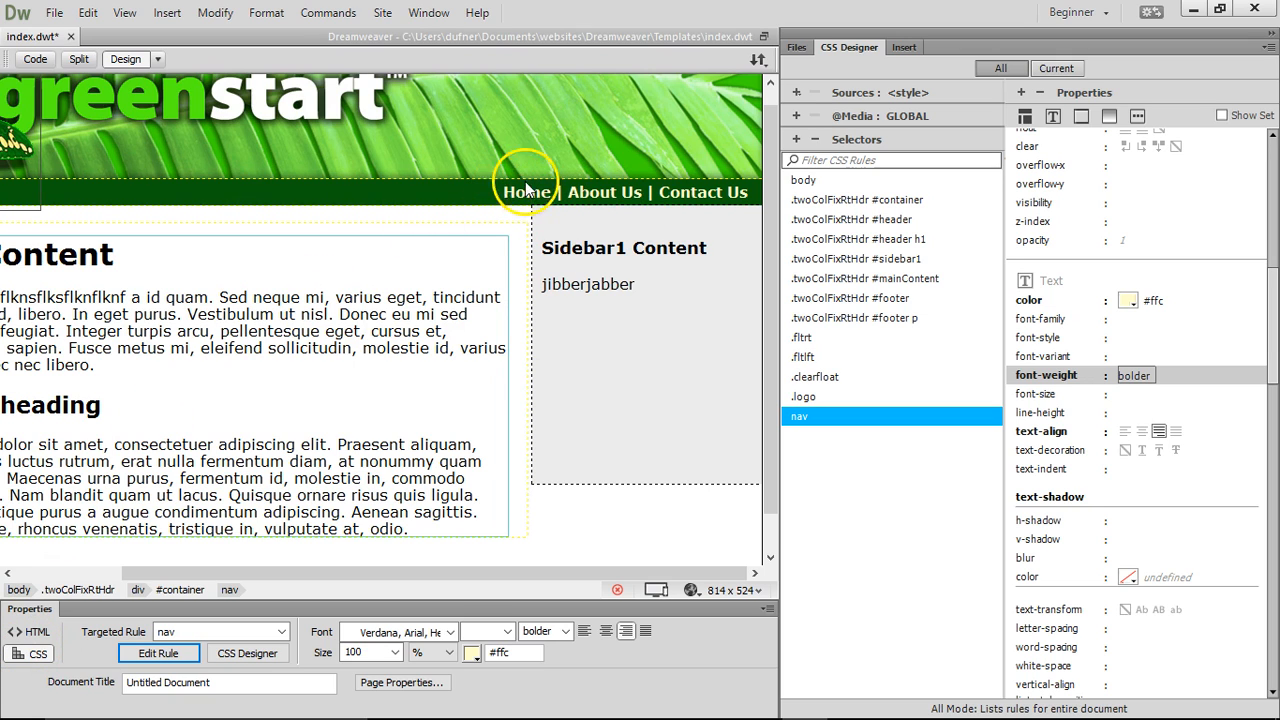
Try to hand-code an opening tag with an href attribute before Home in Code view, and undo the entered code
drag(505, 193, 542, 194)
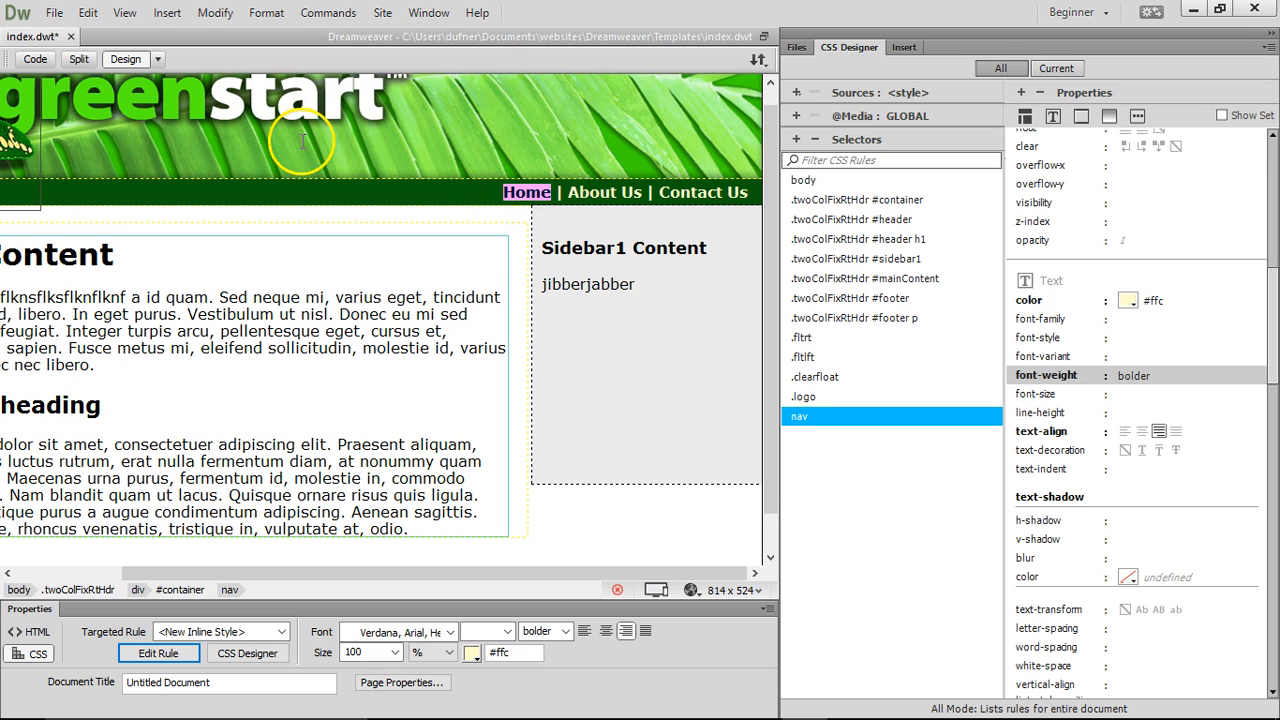
click(35, 59)
click(121, 294)
text(<s )
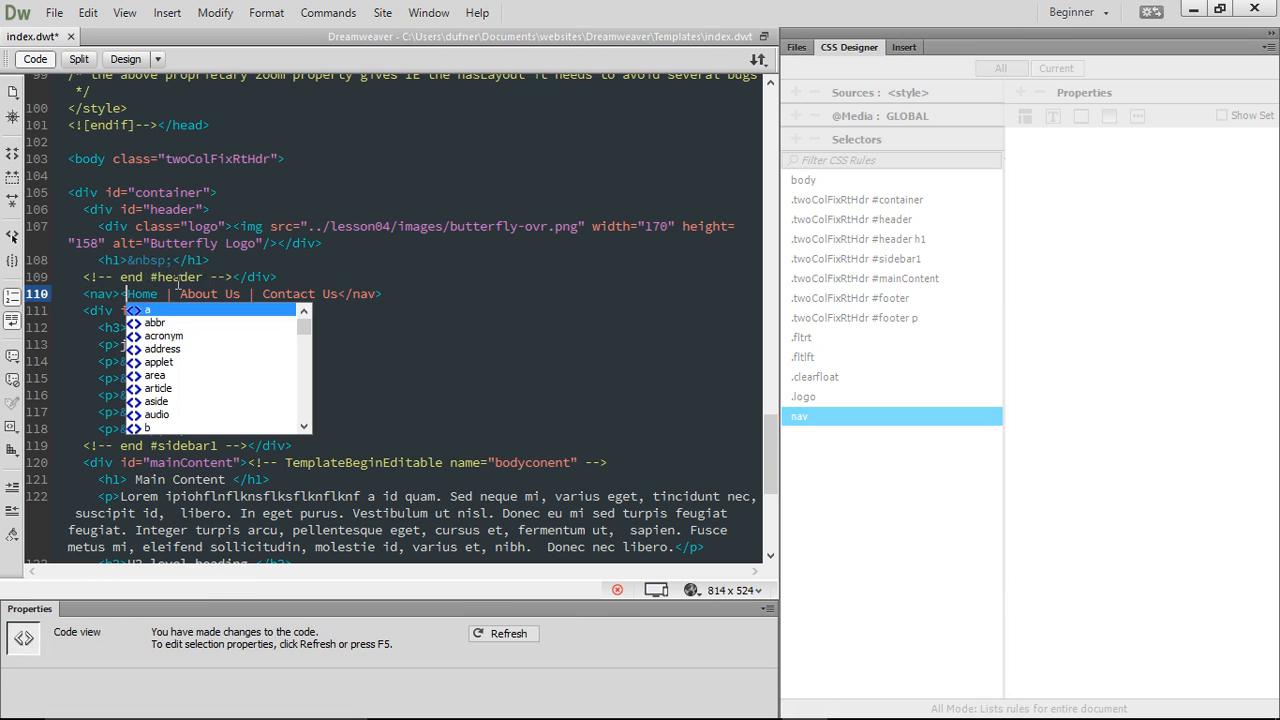
text(href)
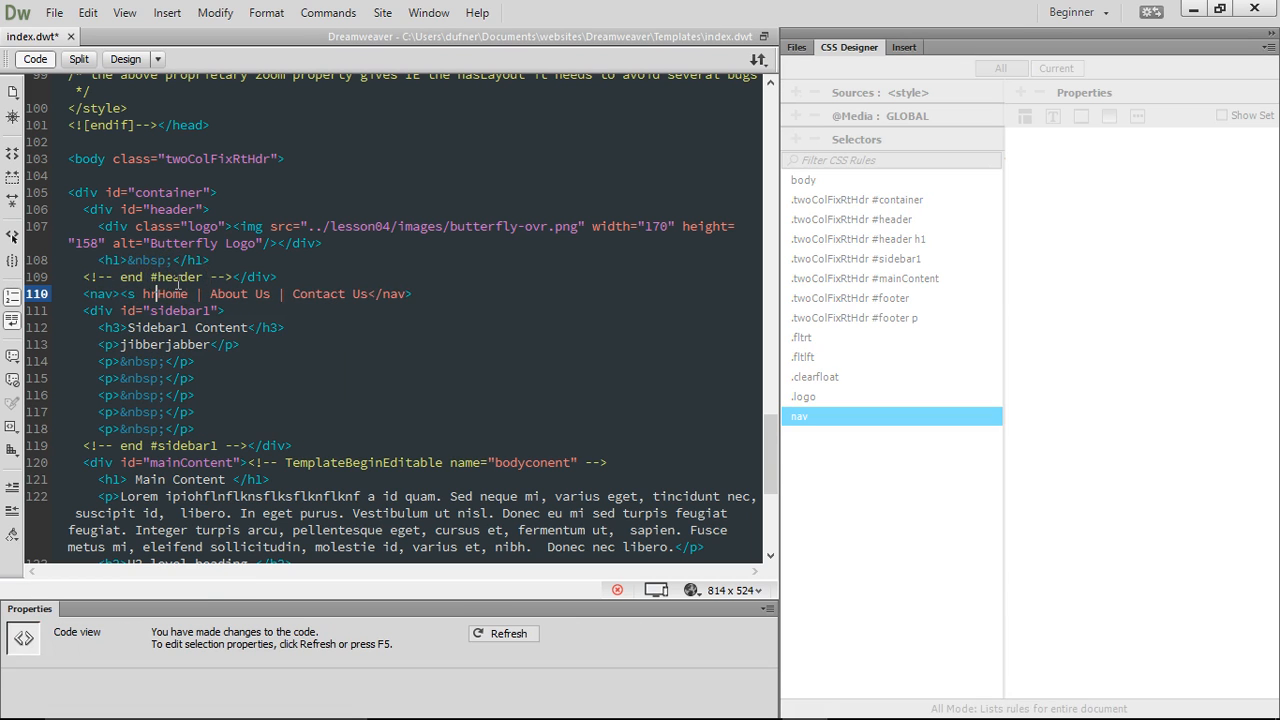
text(=)
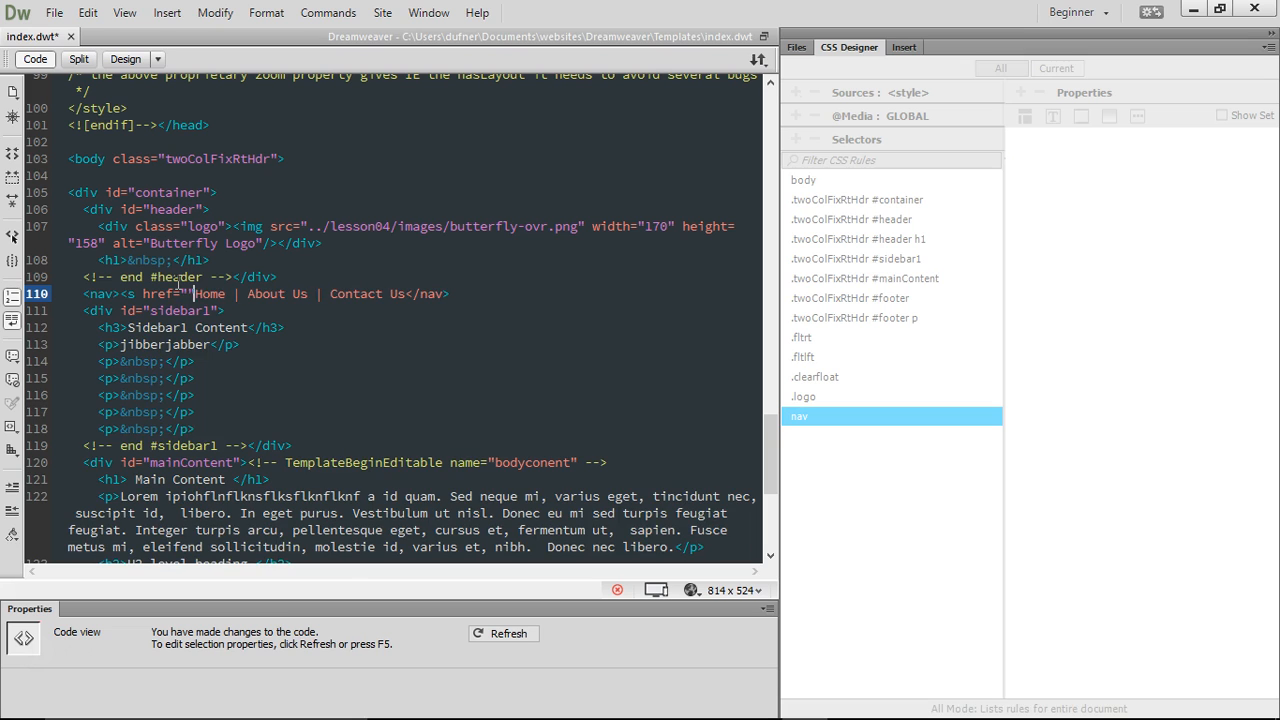
key(ctrl+z)
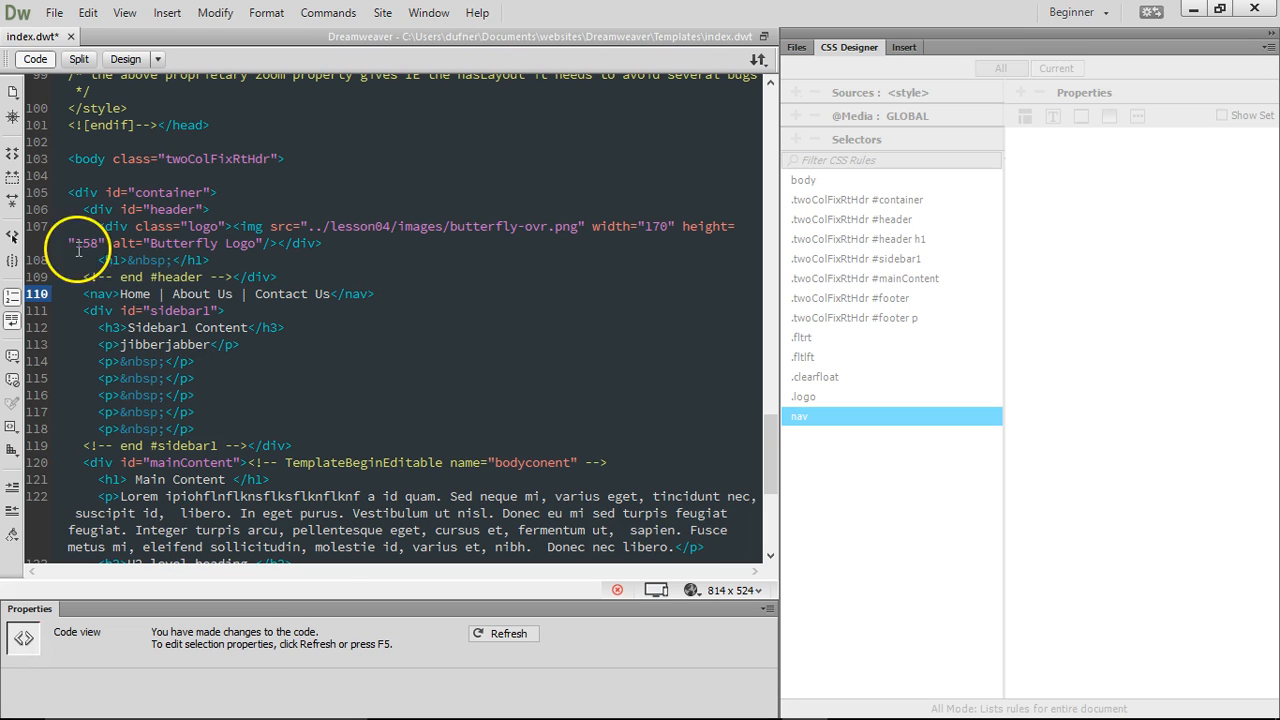
Try to link the word Home in the navigation bar to index.html by entering the file name, and check the code
click(116, 60)
drag(503, 190, 552, 192)
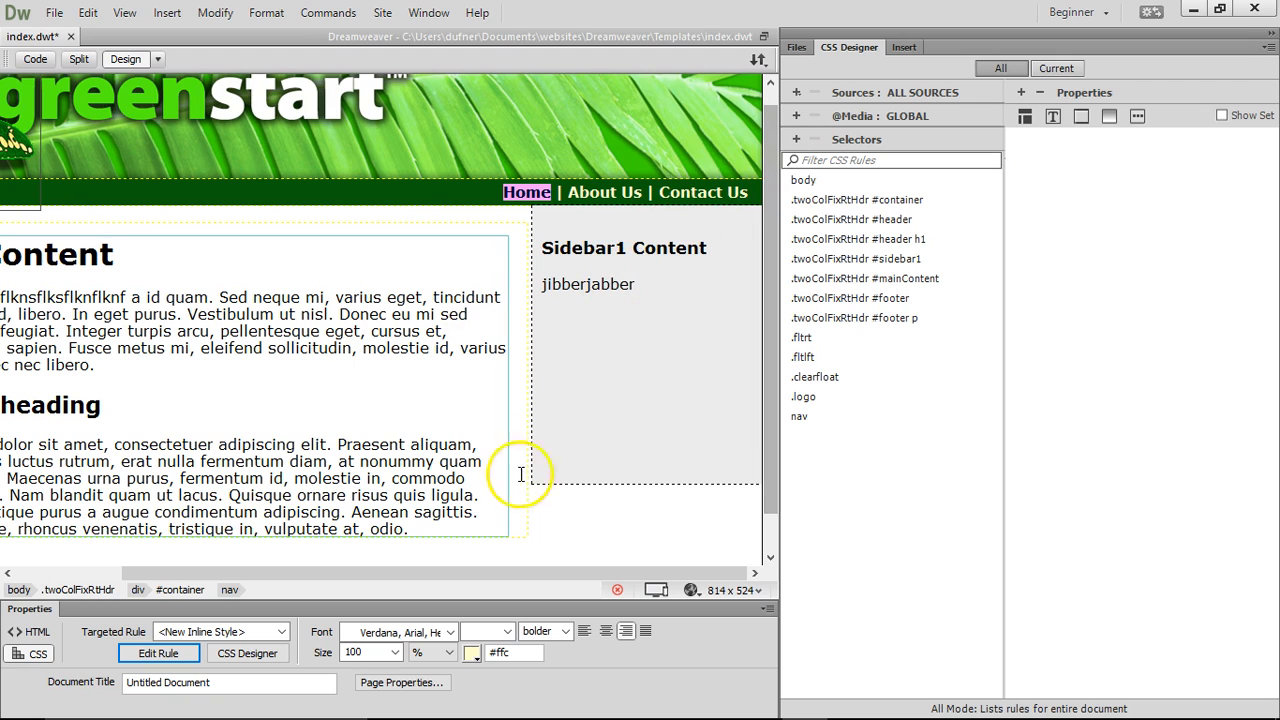
click(38, 632)
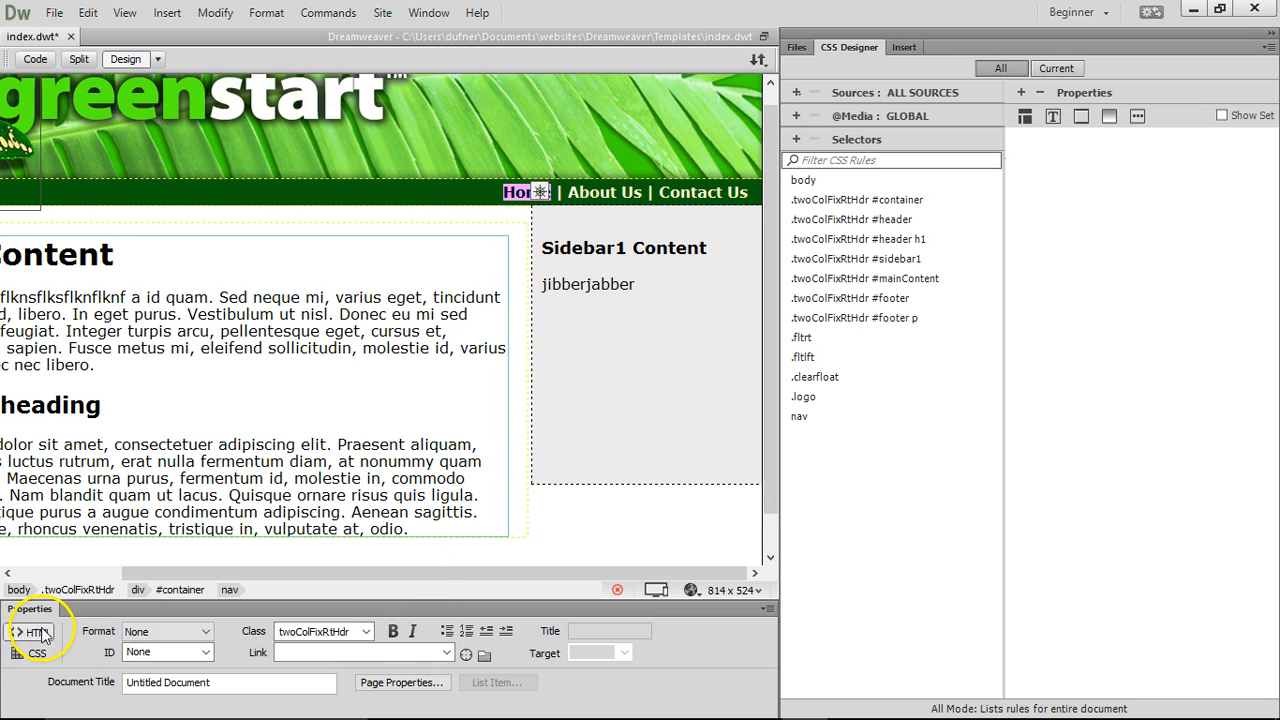
click(317, 652)
text(index.html)
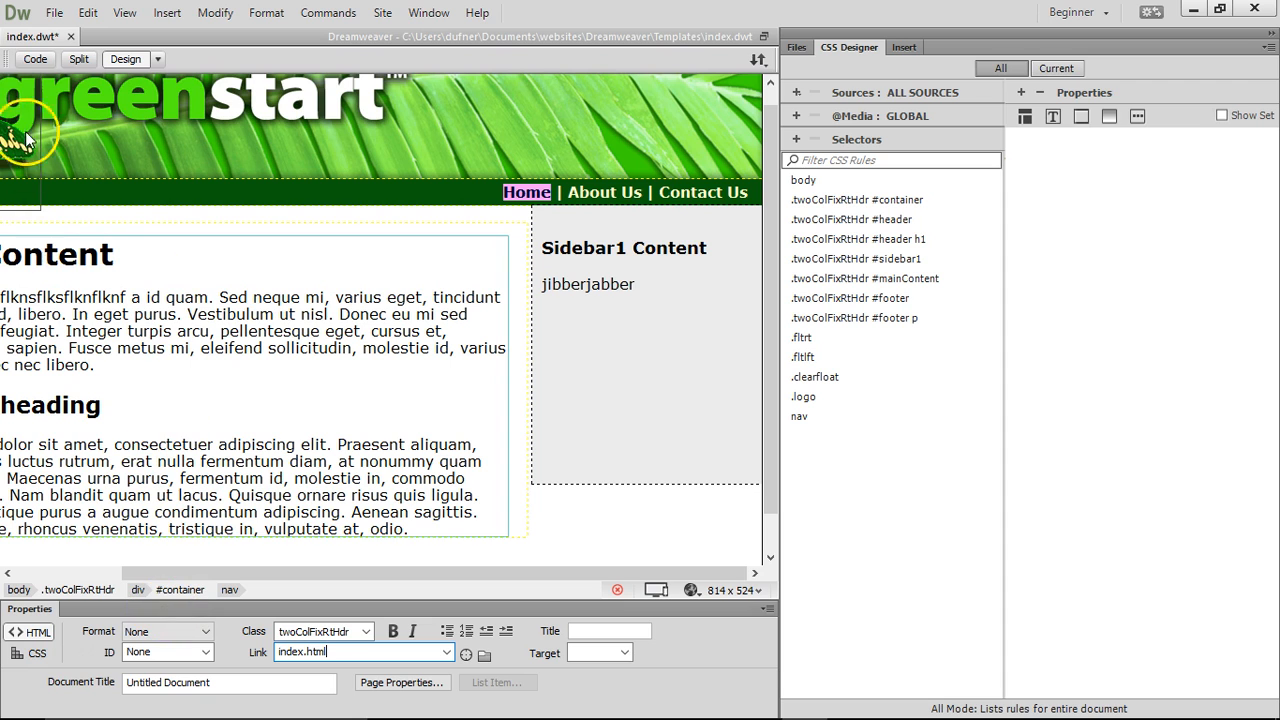
click(35, 59)
drag(187, 294, 338, 294)
click(125, 58)
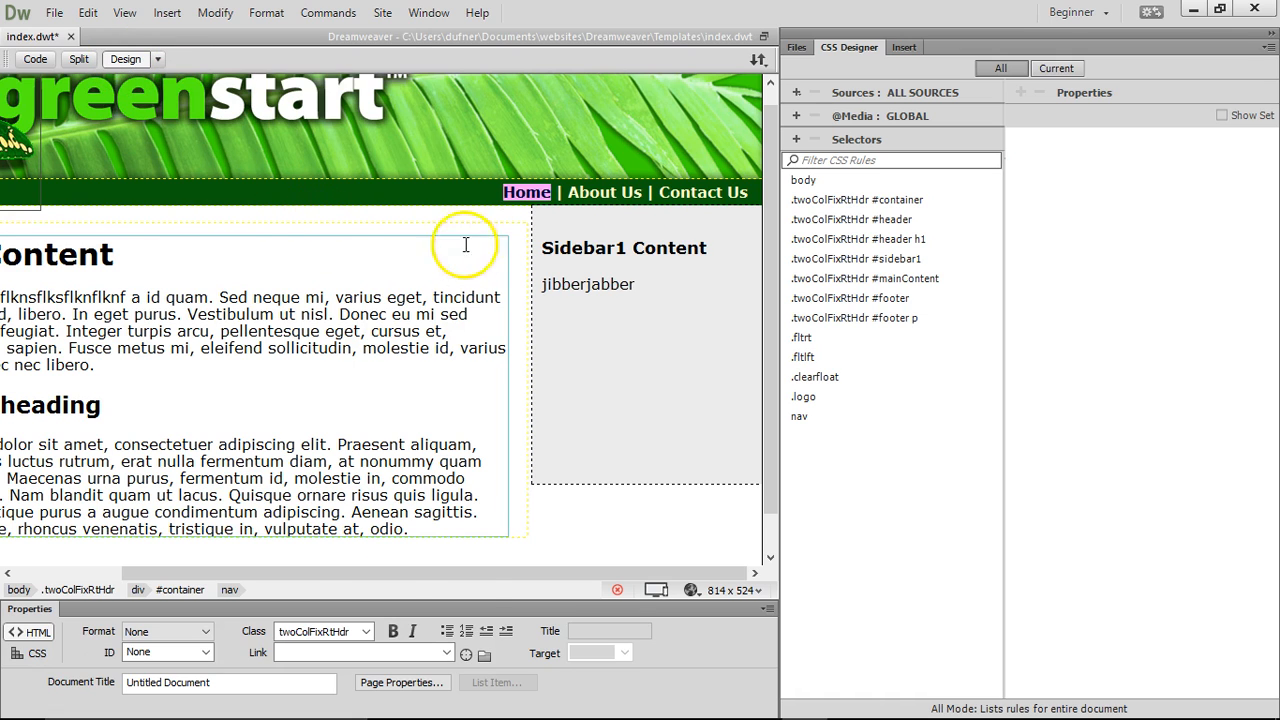
Link the word Home in the navigation bar to the site's root index.html by pointing to the file
click(450, 297)
drag(504, 192, 540, 195)
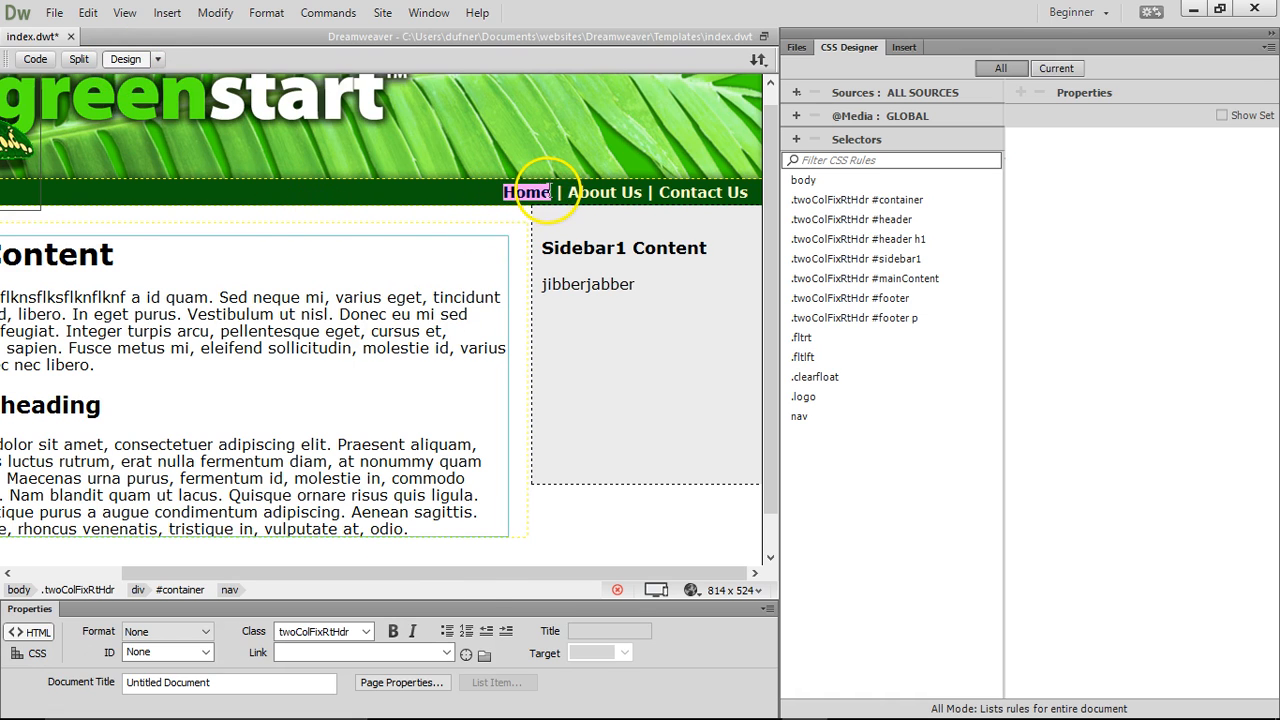
click(800, 52)
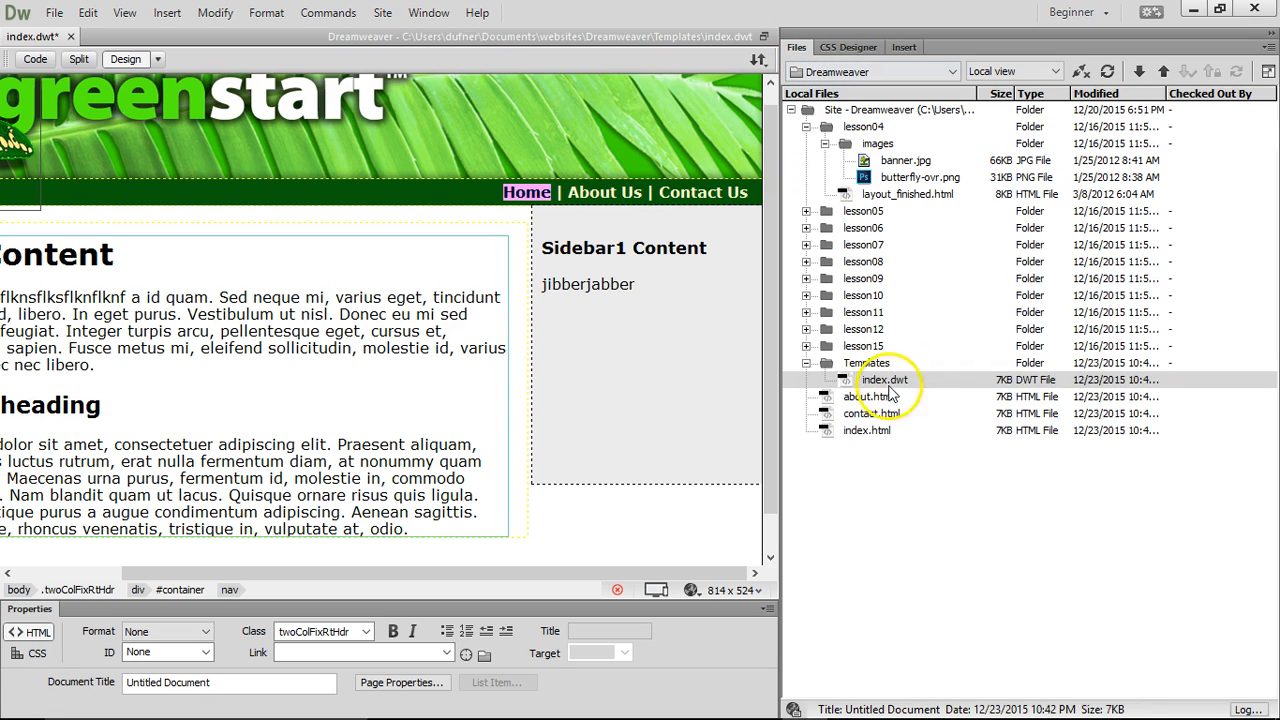
click(864, 432)
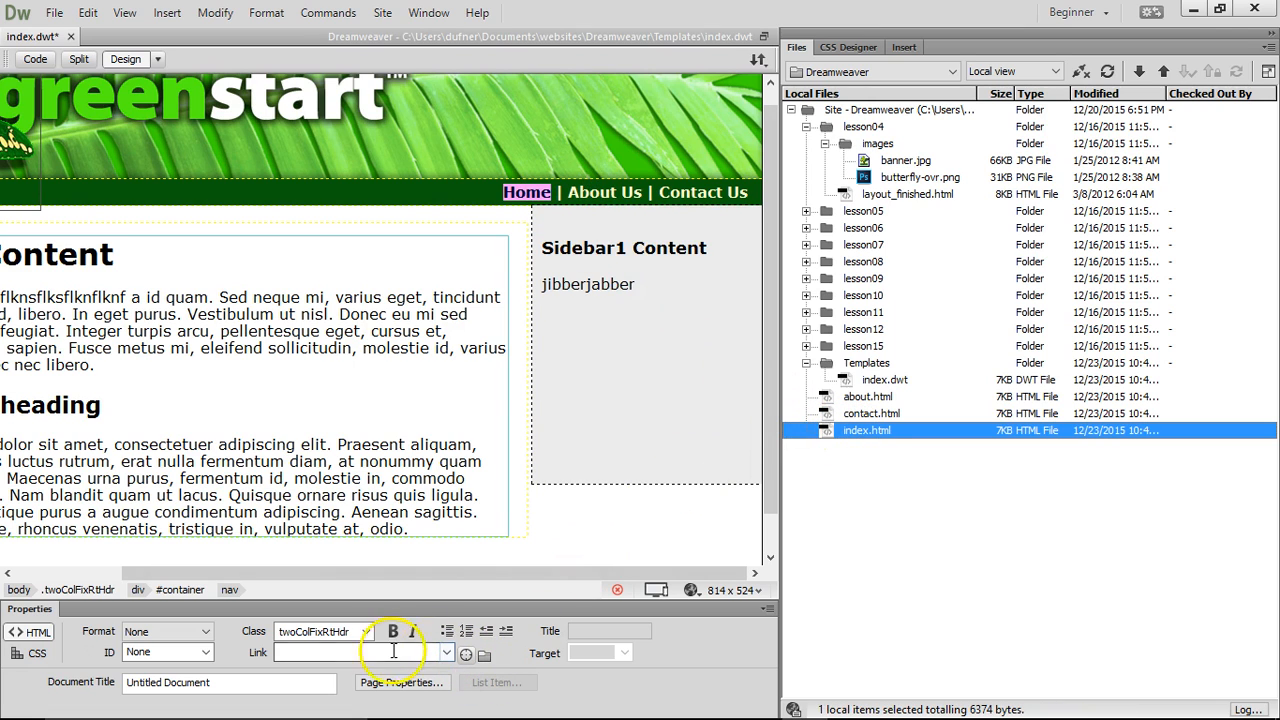
click(320, 652)
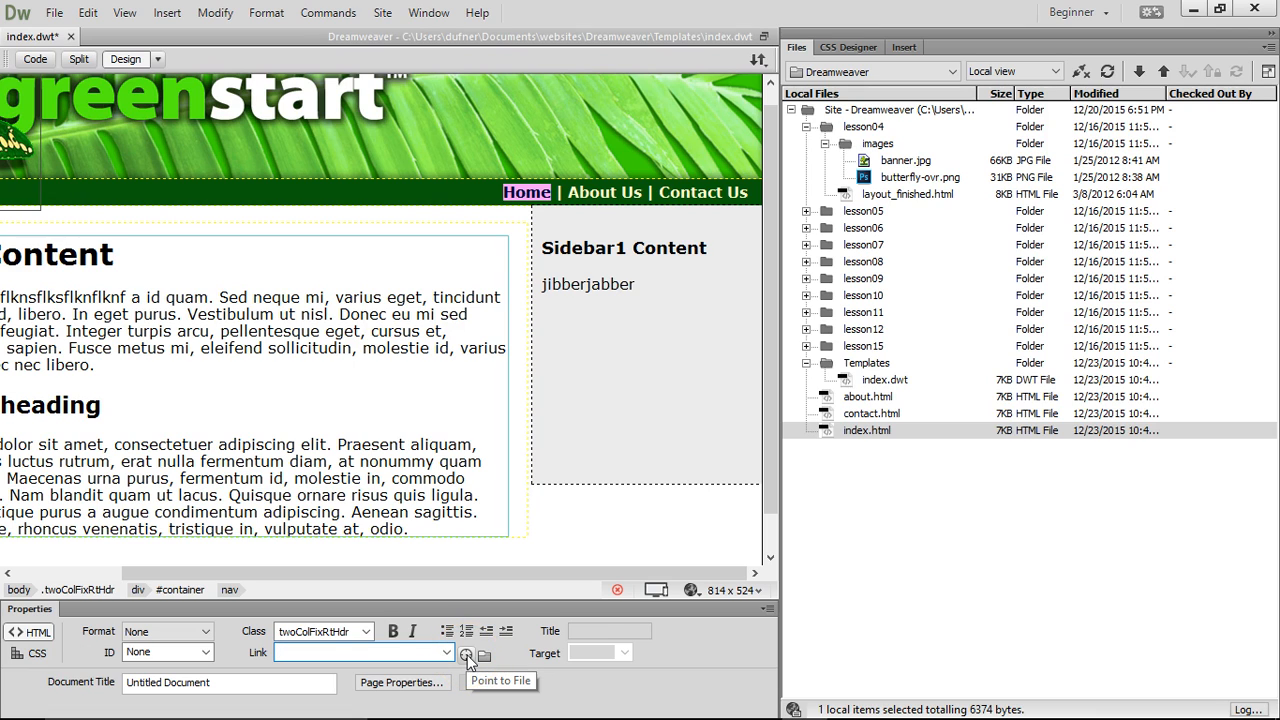
drag(467, 655, 834, 432)
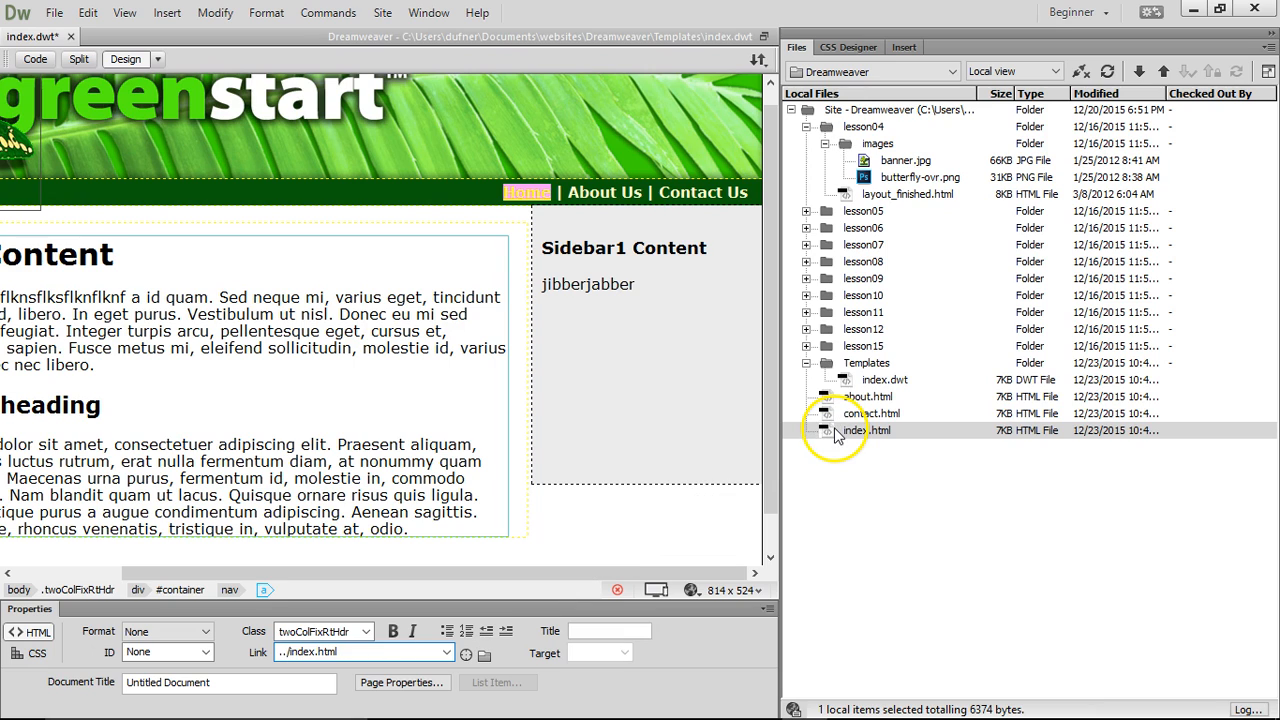
key(BackSpace)
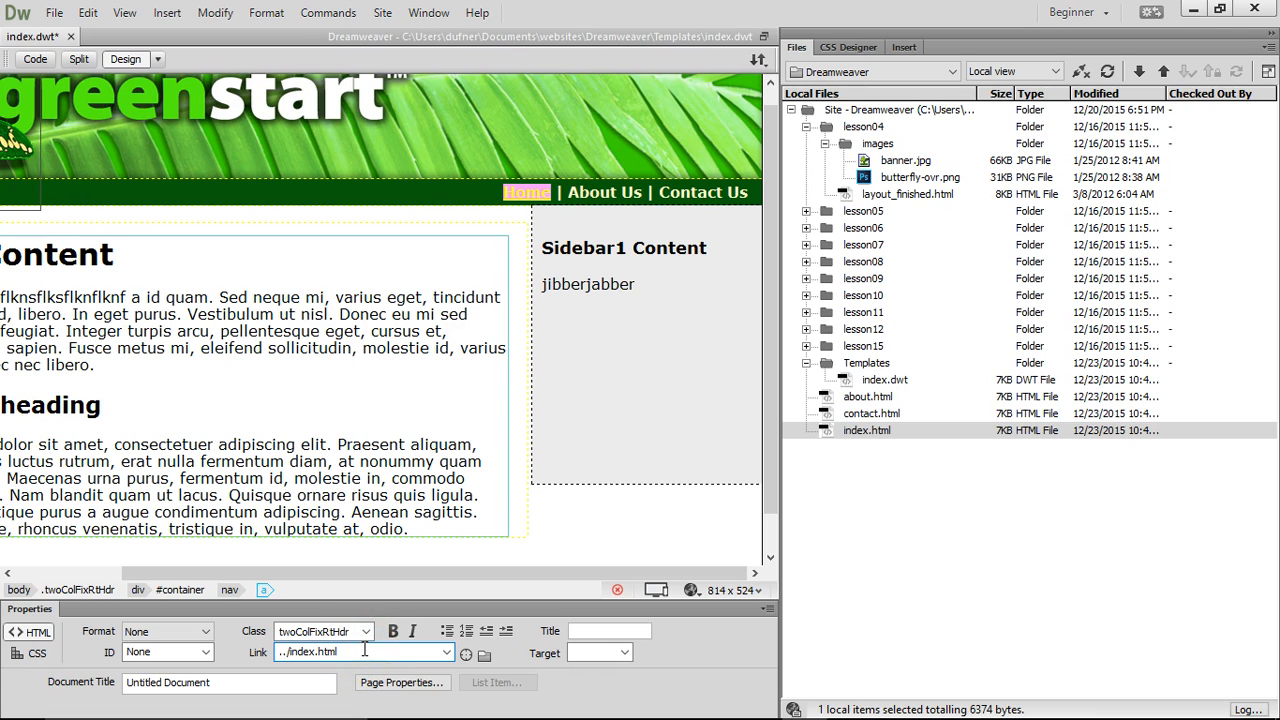
click(830, 365)
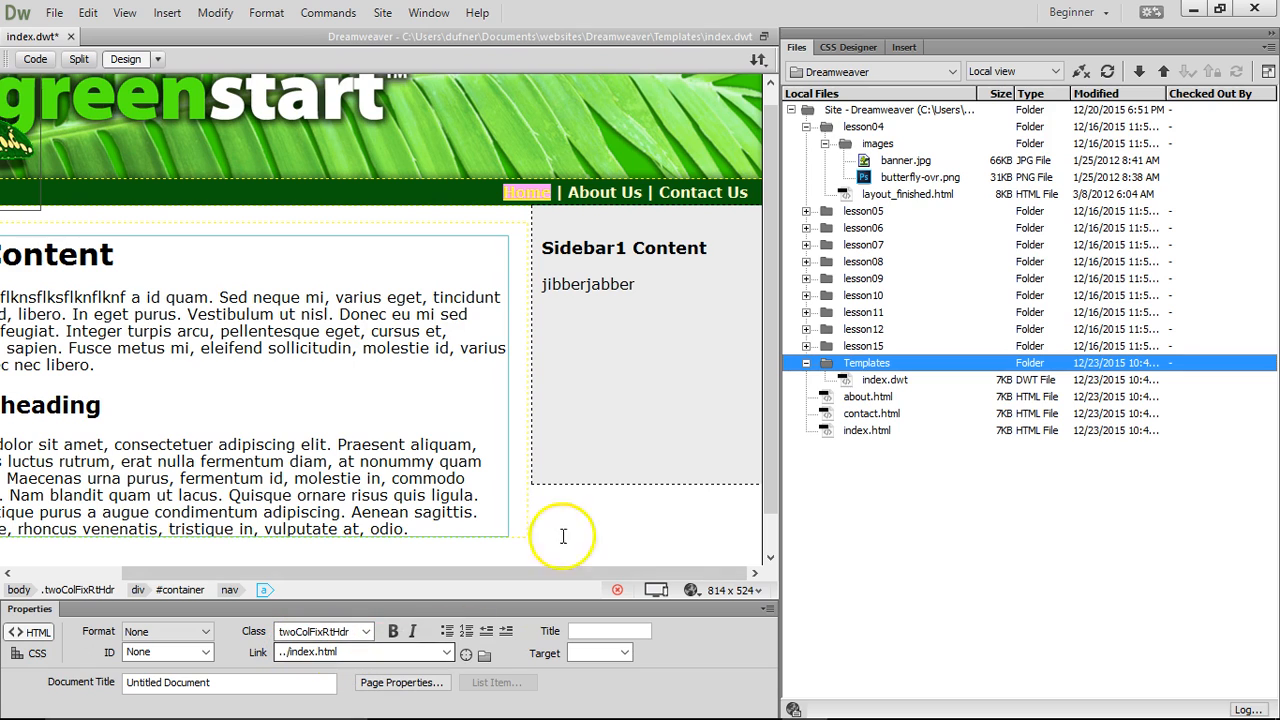
Link About Us to about.html and Contact Us to contact.html by pointing to the files
drag(570, 195, 643, 194)
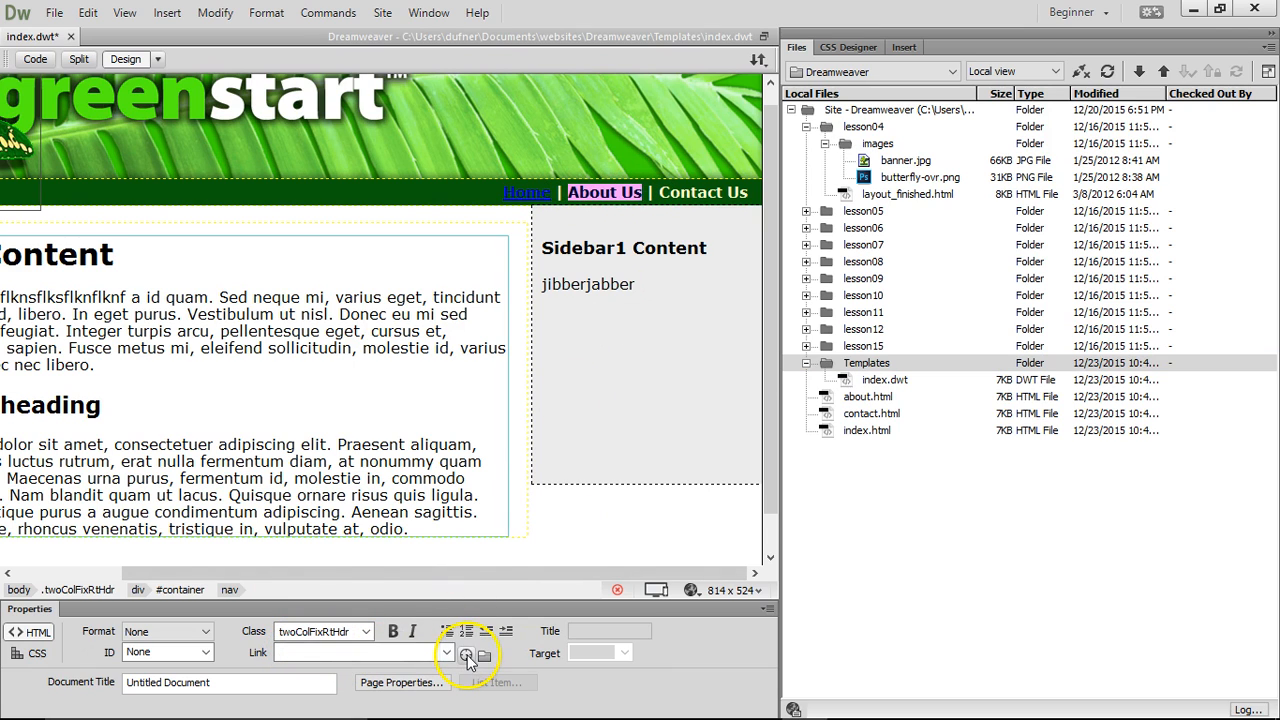
drag(467, 655, 852, 398)
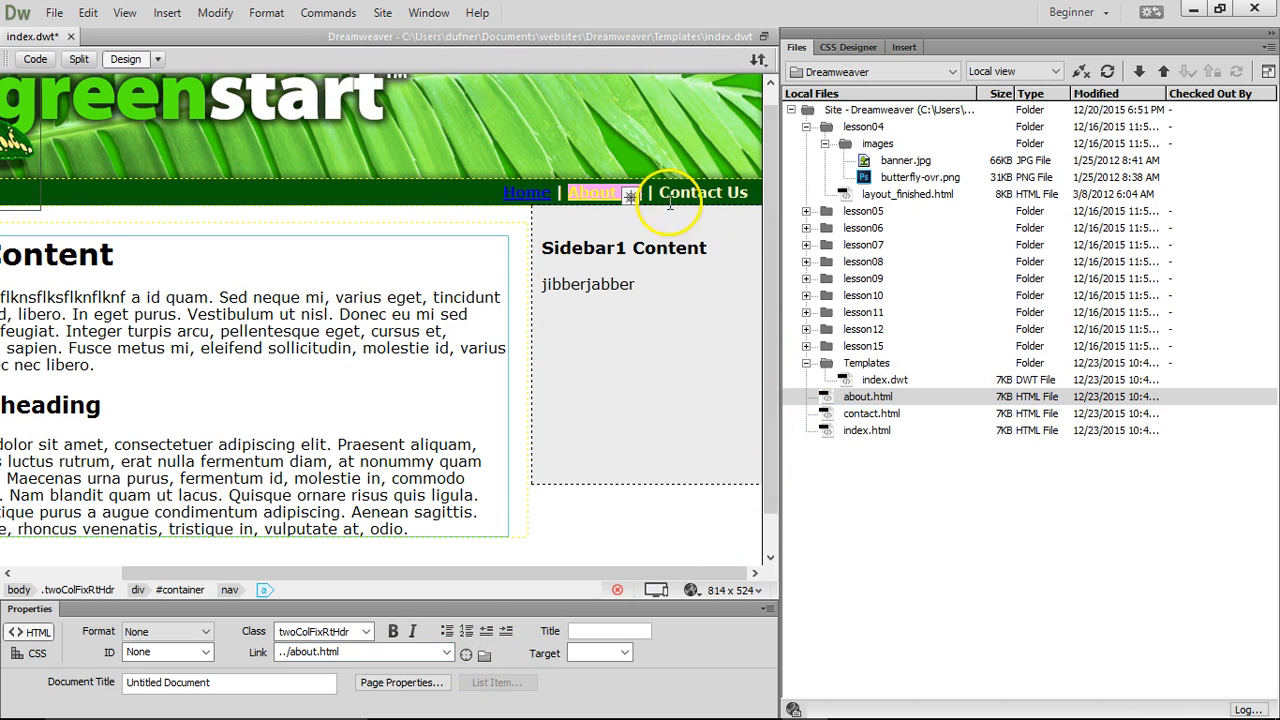
drag(661, 193, 750, 193)
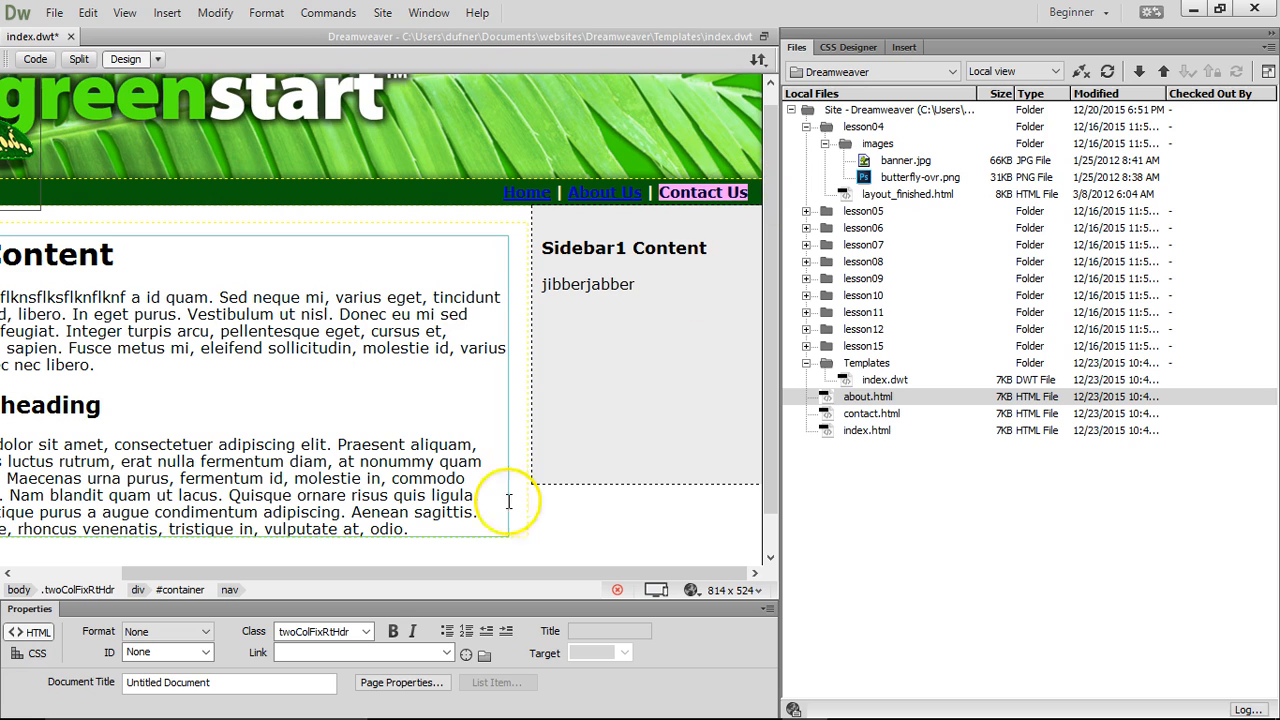
drag(467, 657, 848, 420)
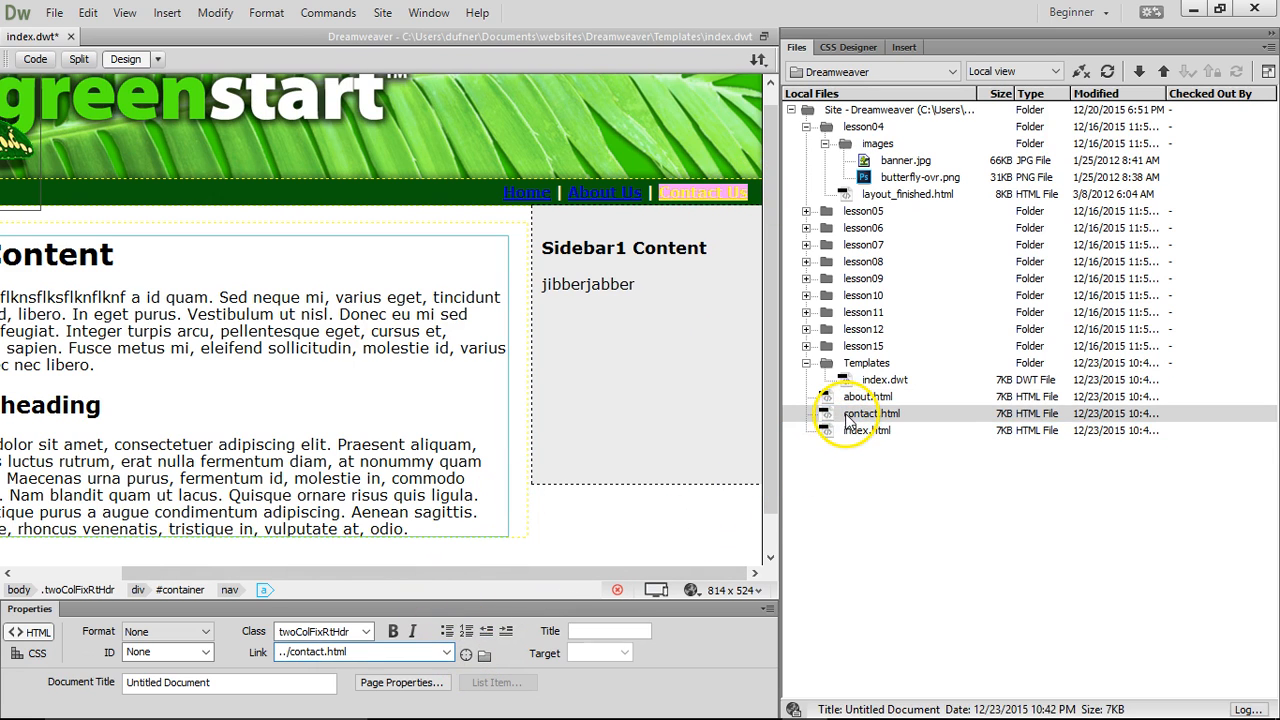
click(507, 193)
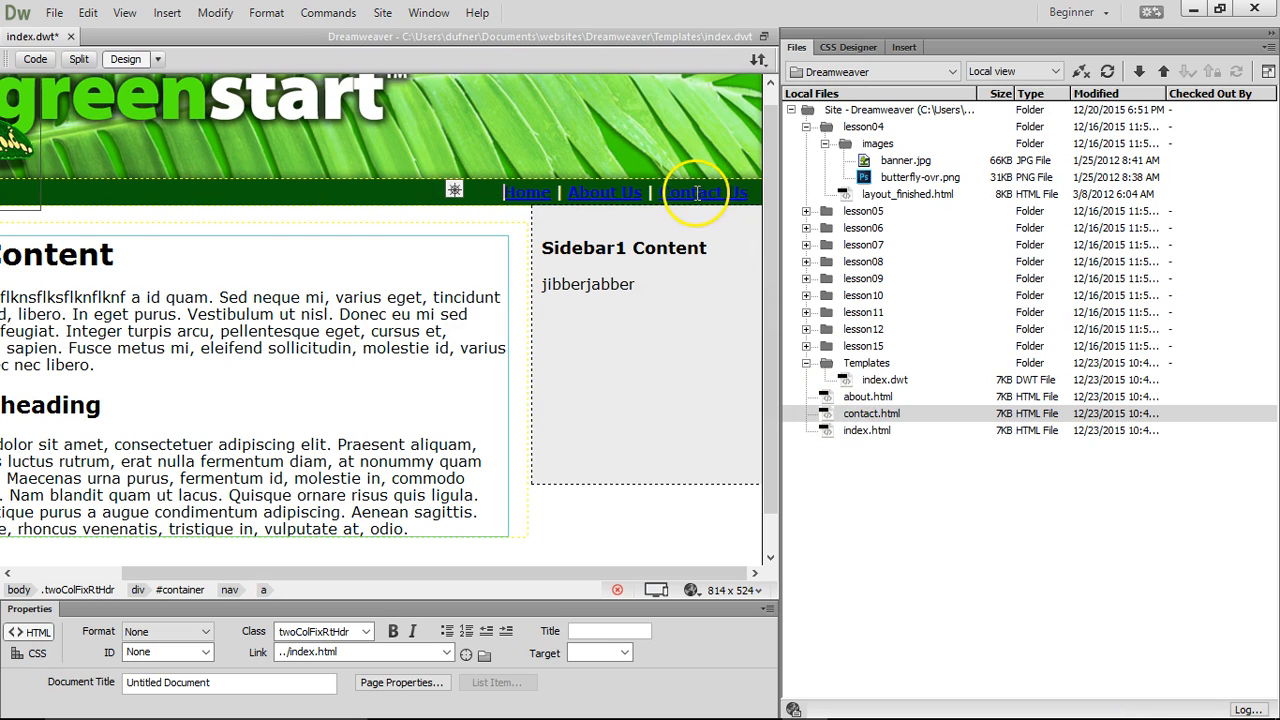
Add a CSS rule with the selector nav a
click(903, 50)
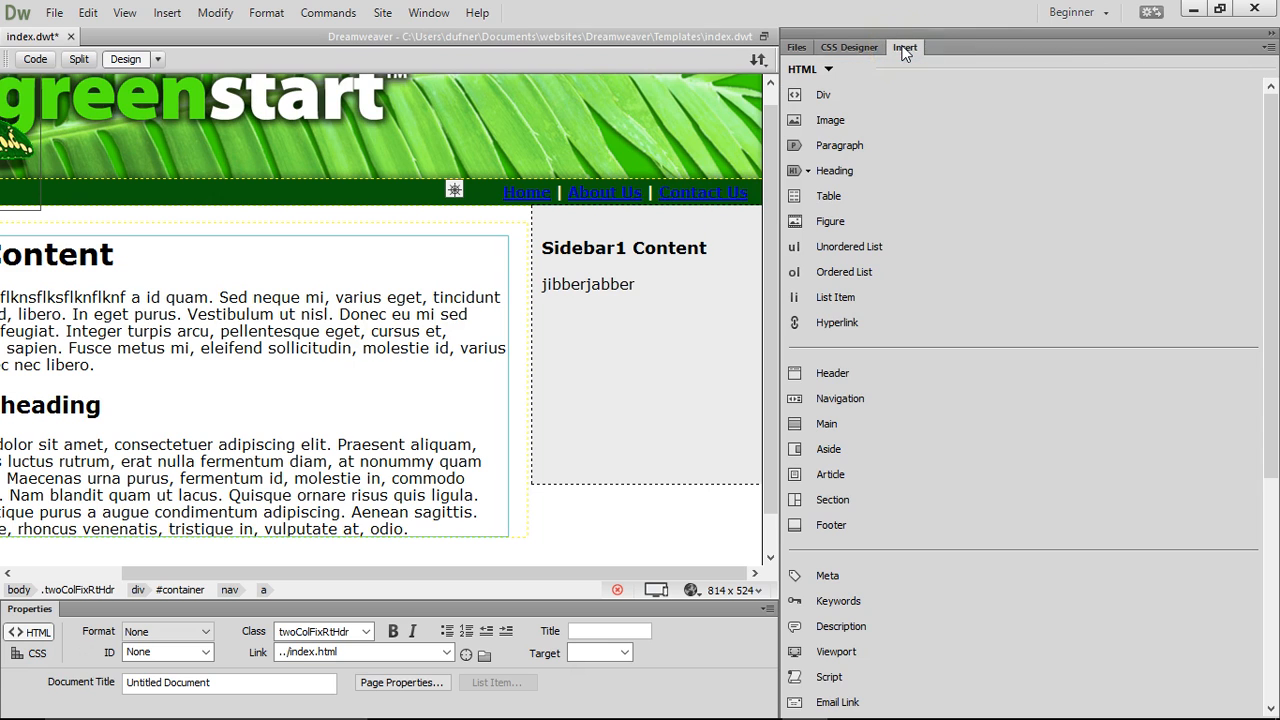
click(847, 50)
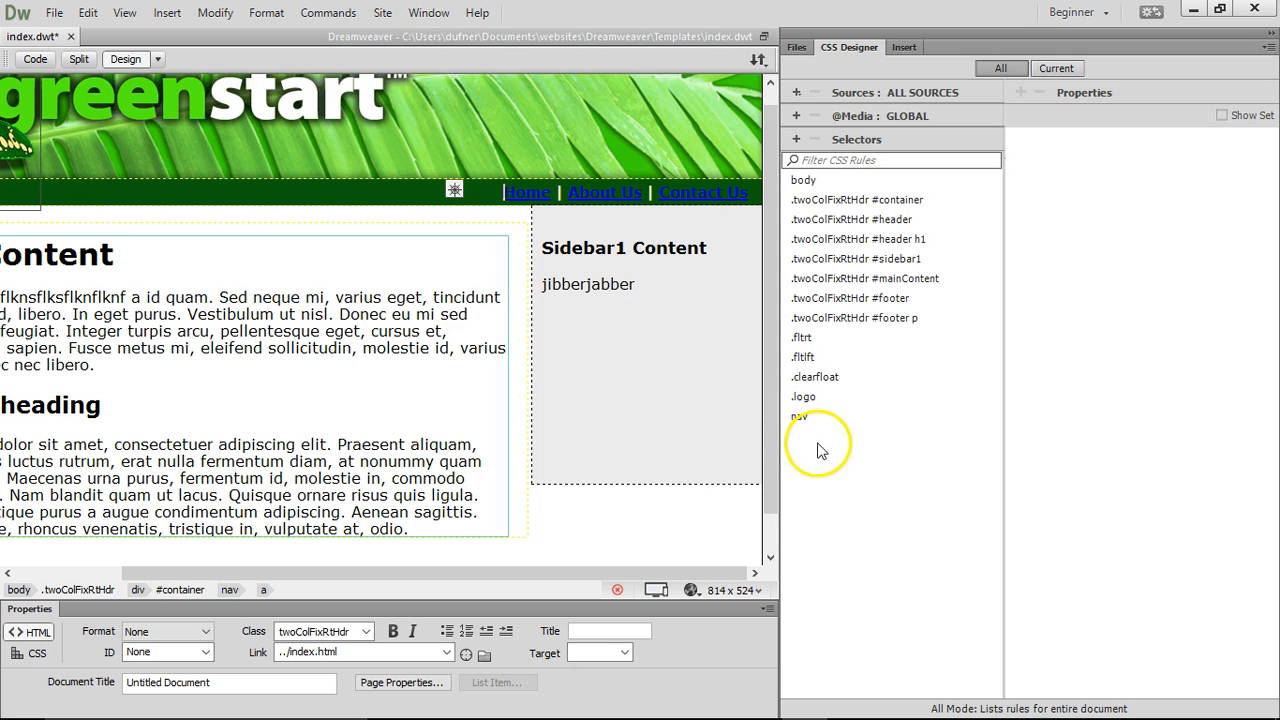
click(797, 139)
text(n)
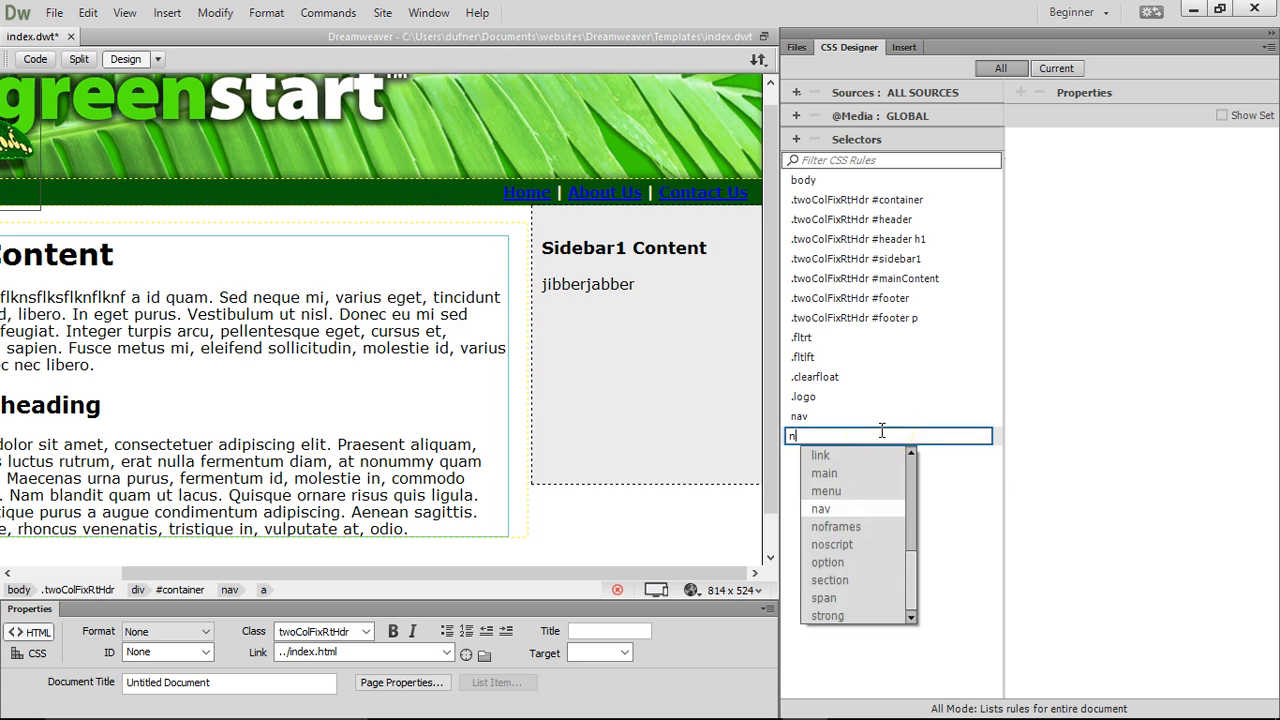
text(av a)
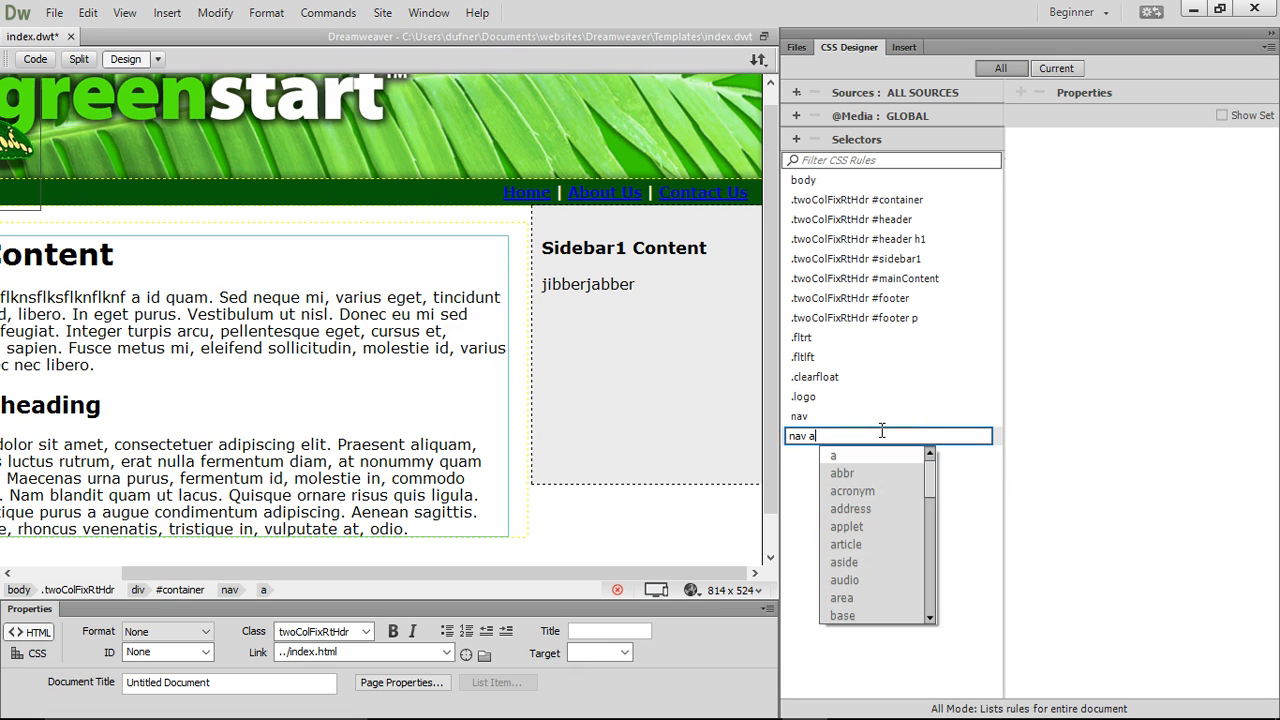
key(Return)
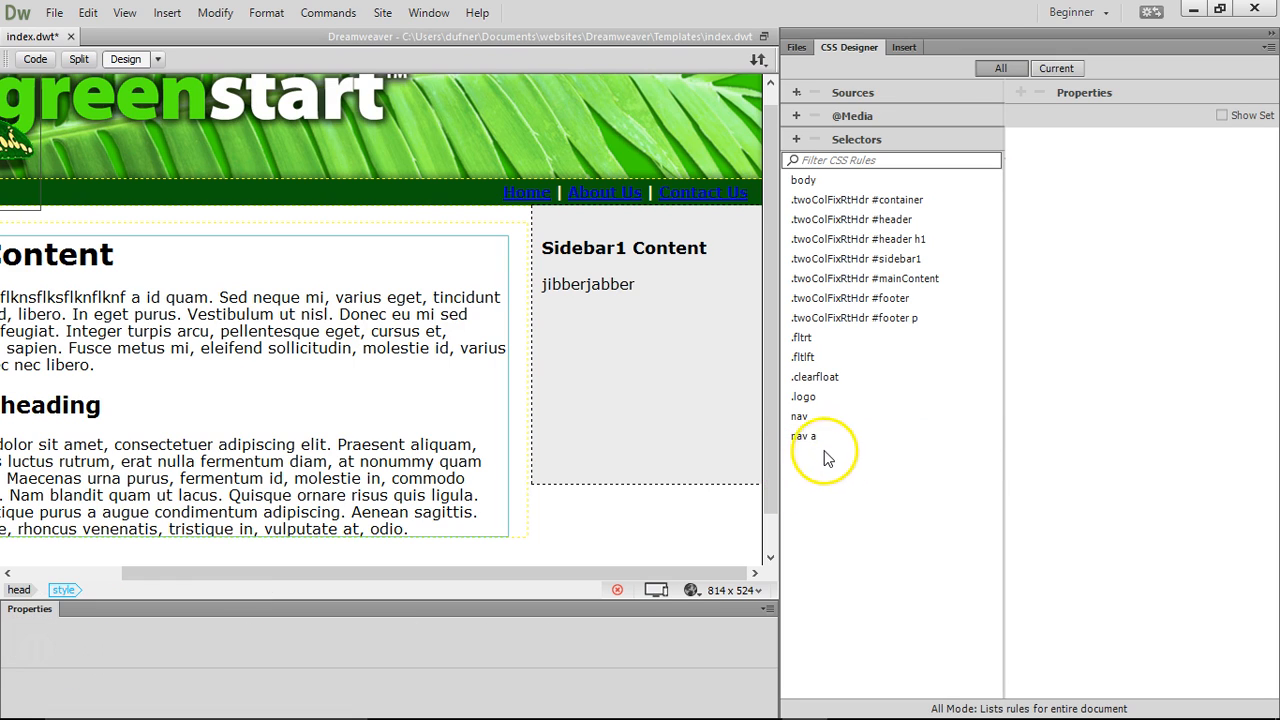
Set the nav a rule's text color to #ffc
click(823, 437)
drag(1275, 190, 1211, 329)
click(1128, 363)
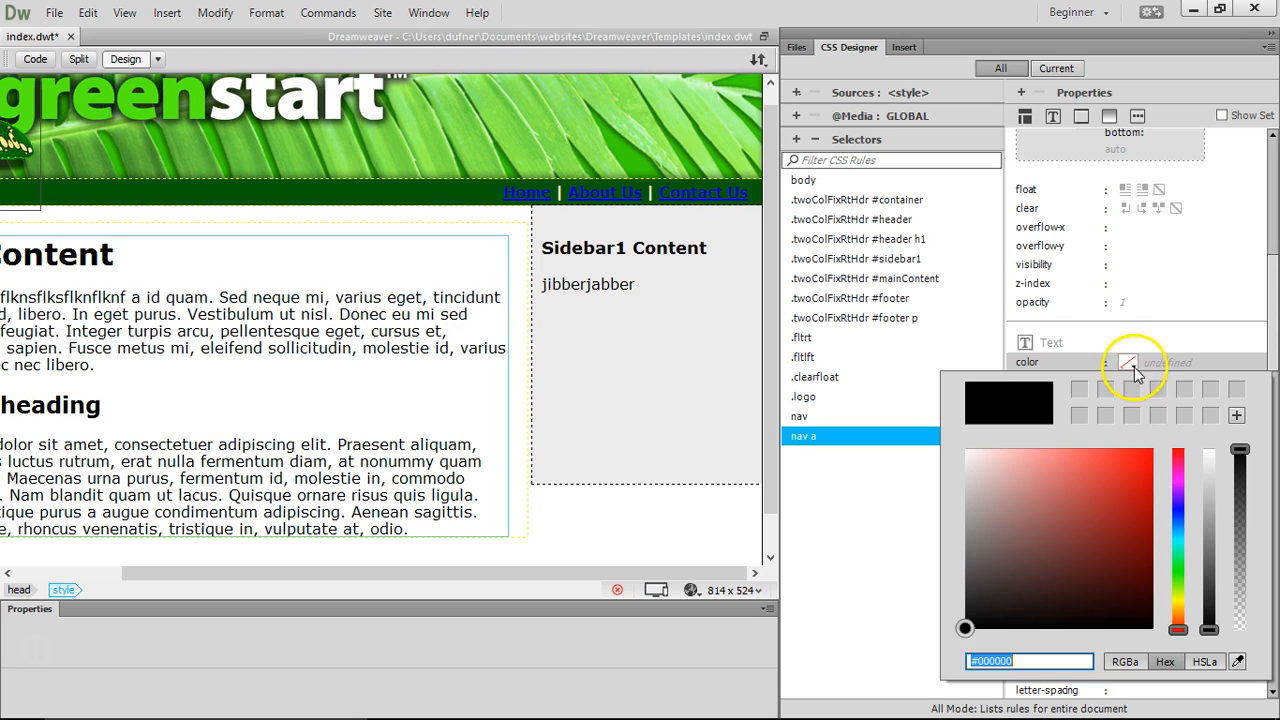
click(1095, 501)
key(Return)
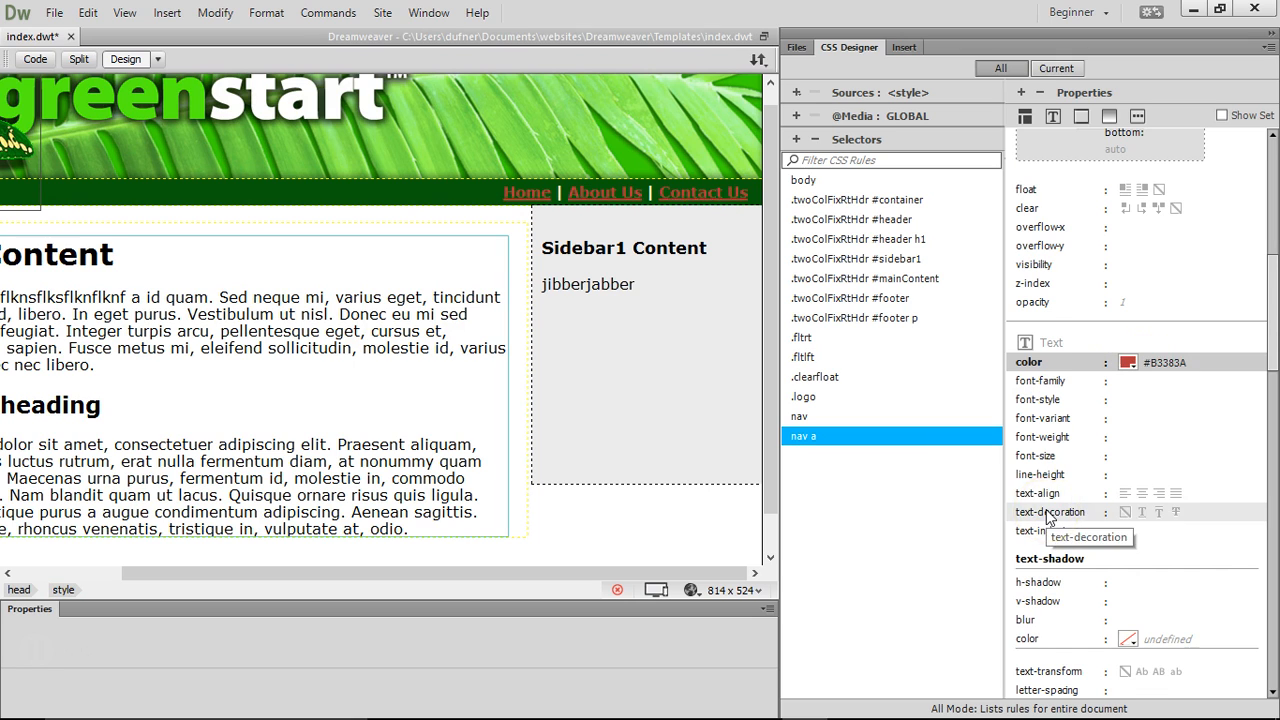
click(1172, 363)
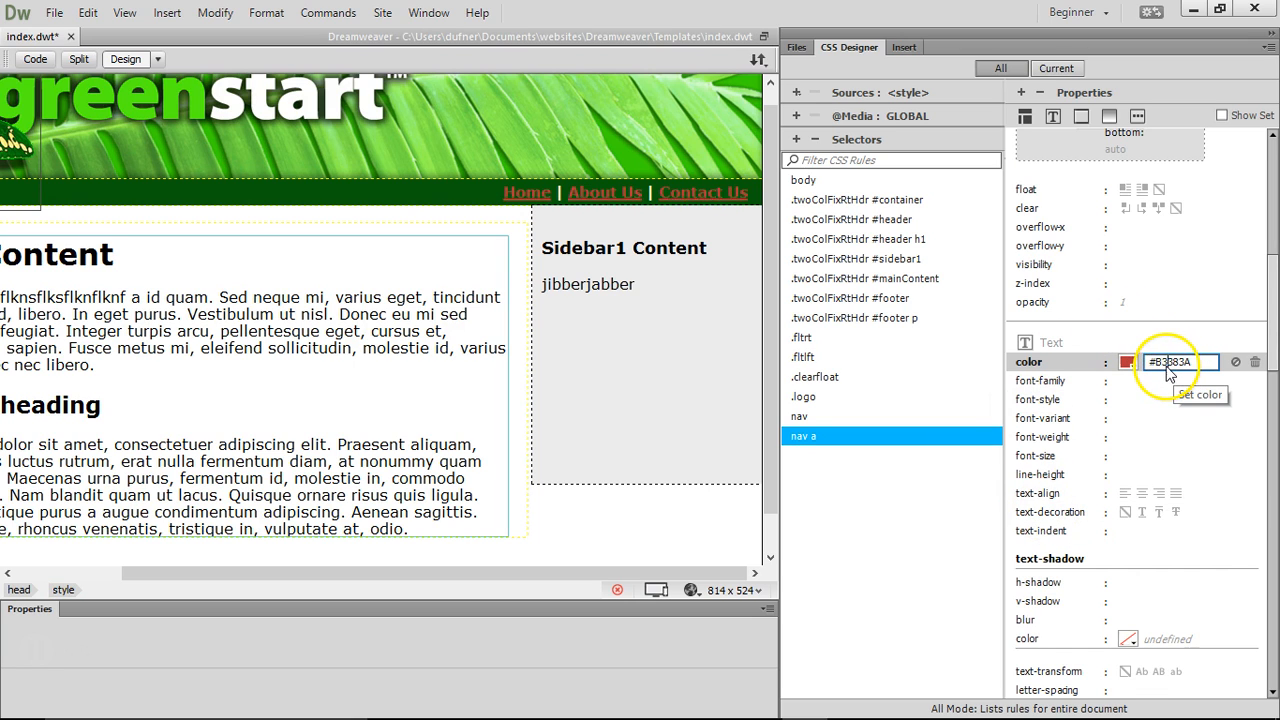
drag(1157, 366, 1200, 366)
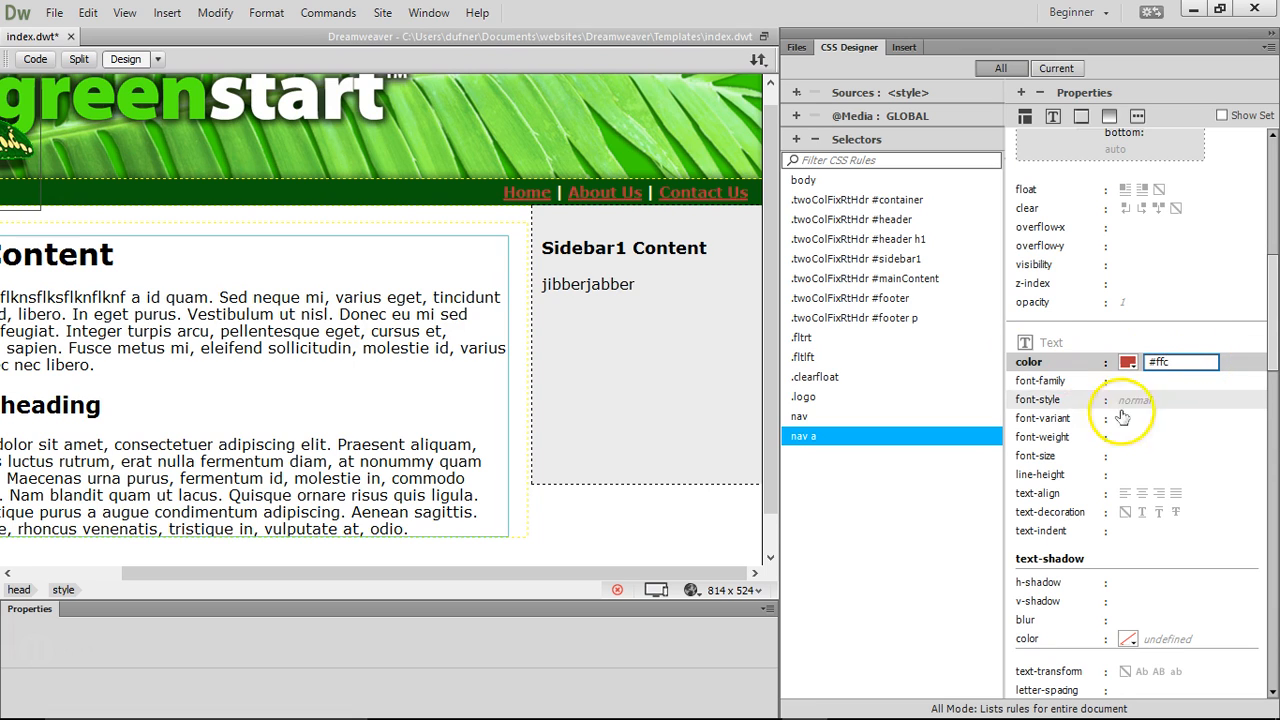
click(1218, 423)
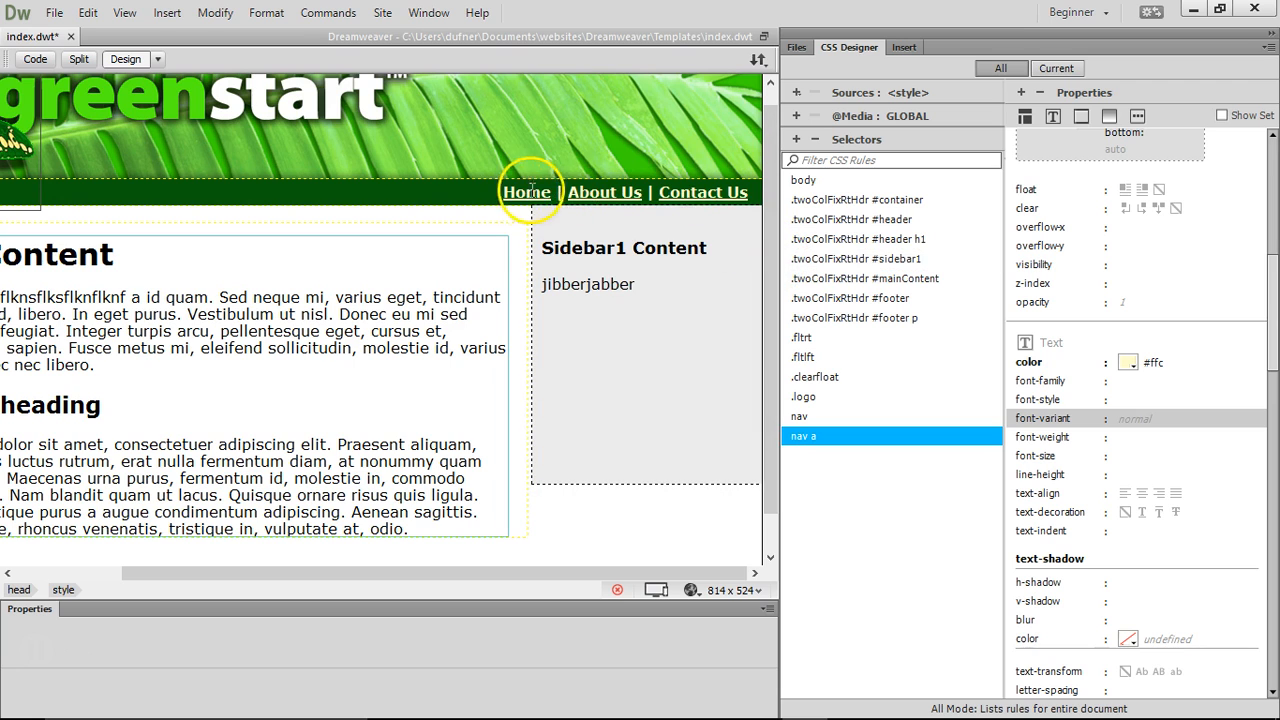
Set the nav a rule's text-decoration to none and deselect the rule
click(690, 193)
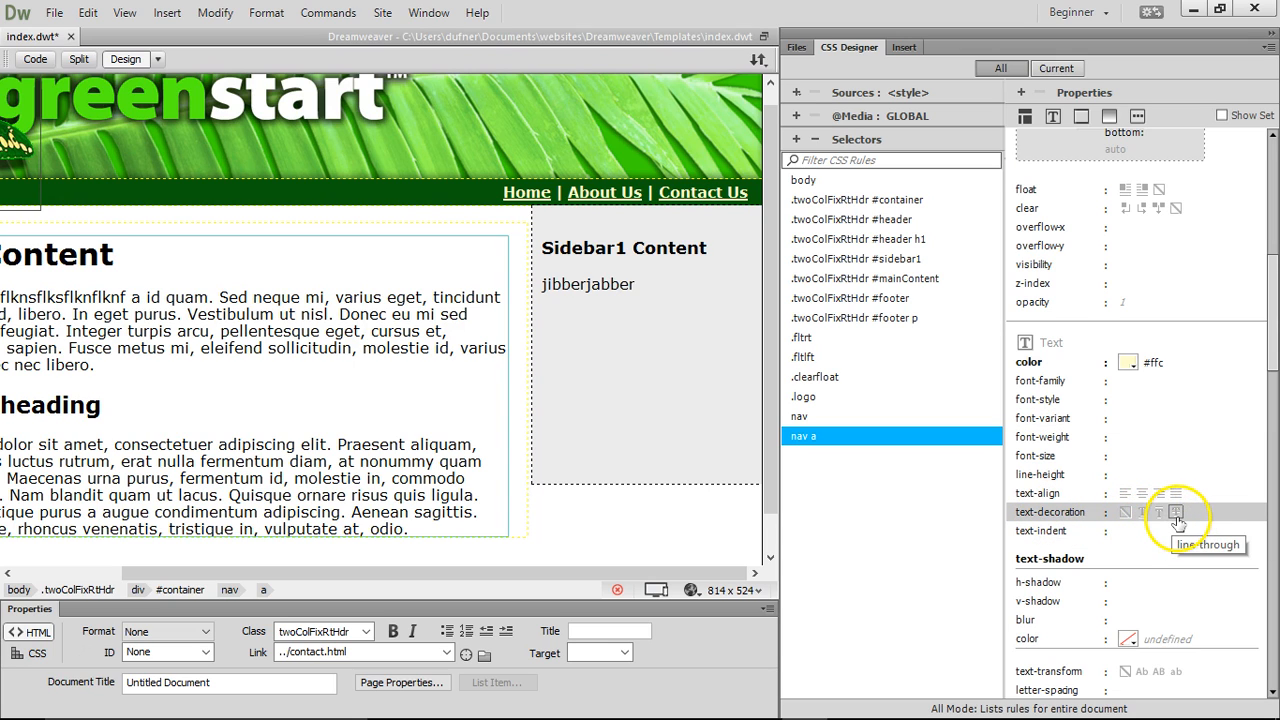
click(1125, 512)
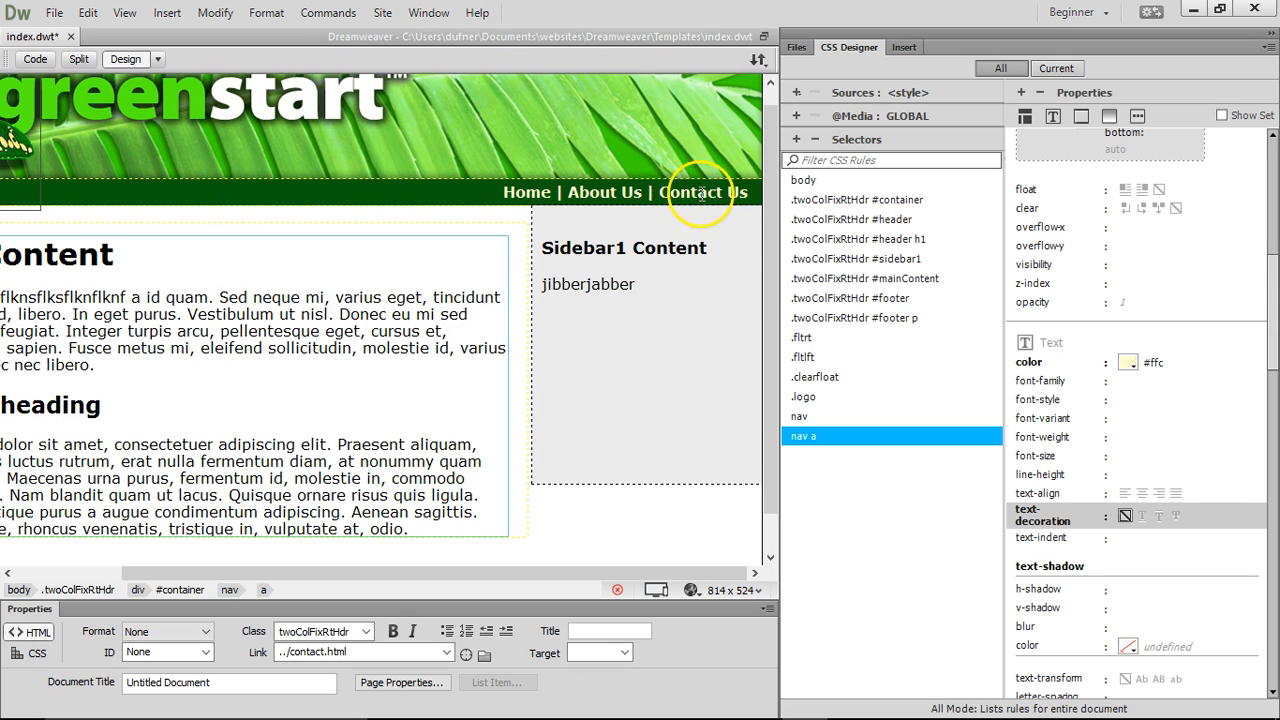
click(812, 478)
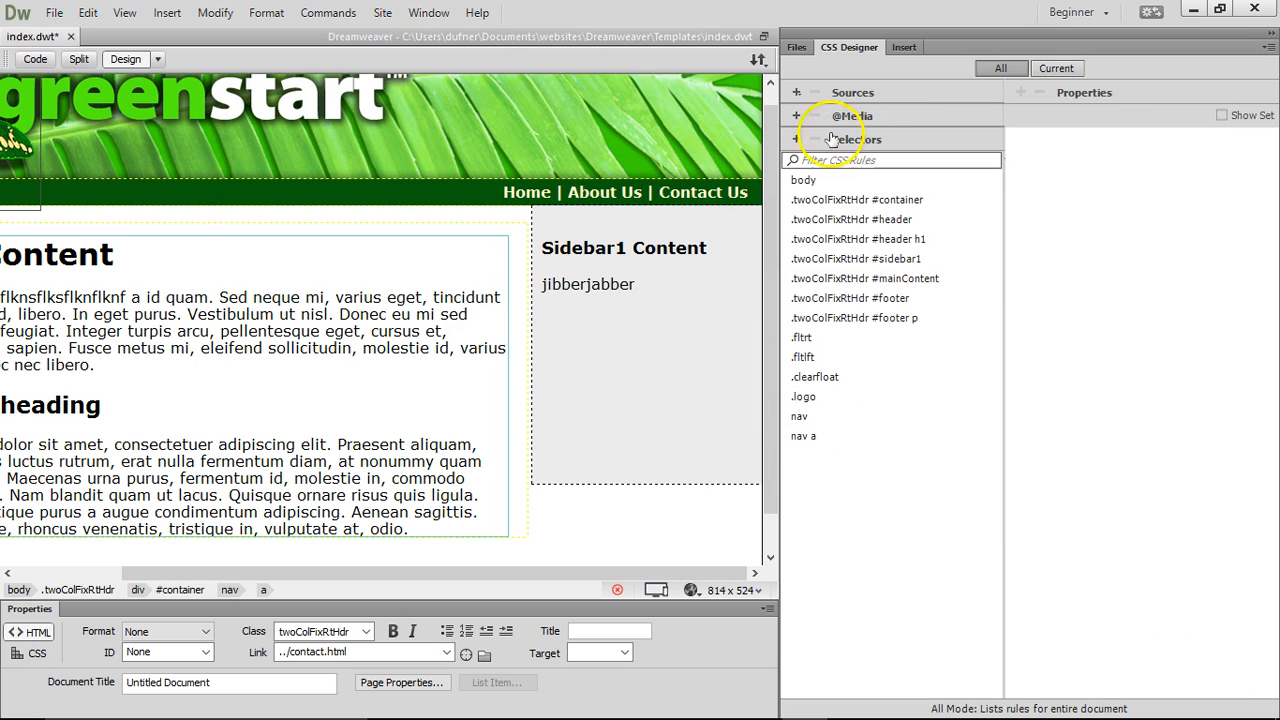
Add a CSS rule with the selector nav a:hover
click(797, 139)
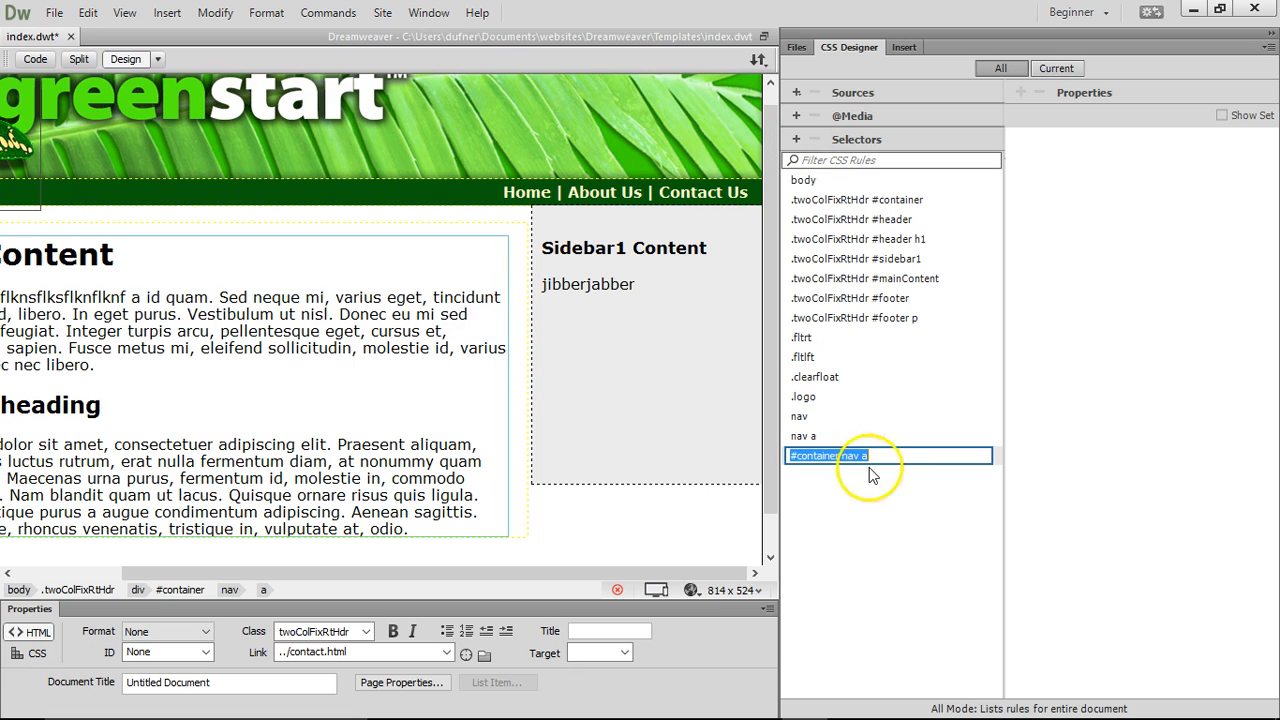
text(nav )
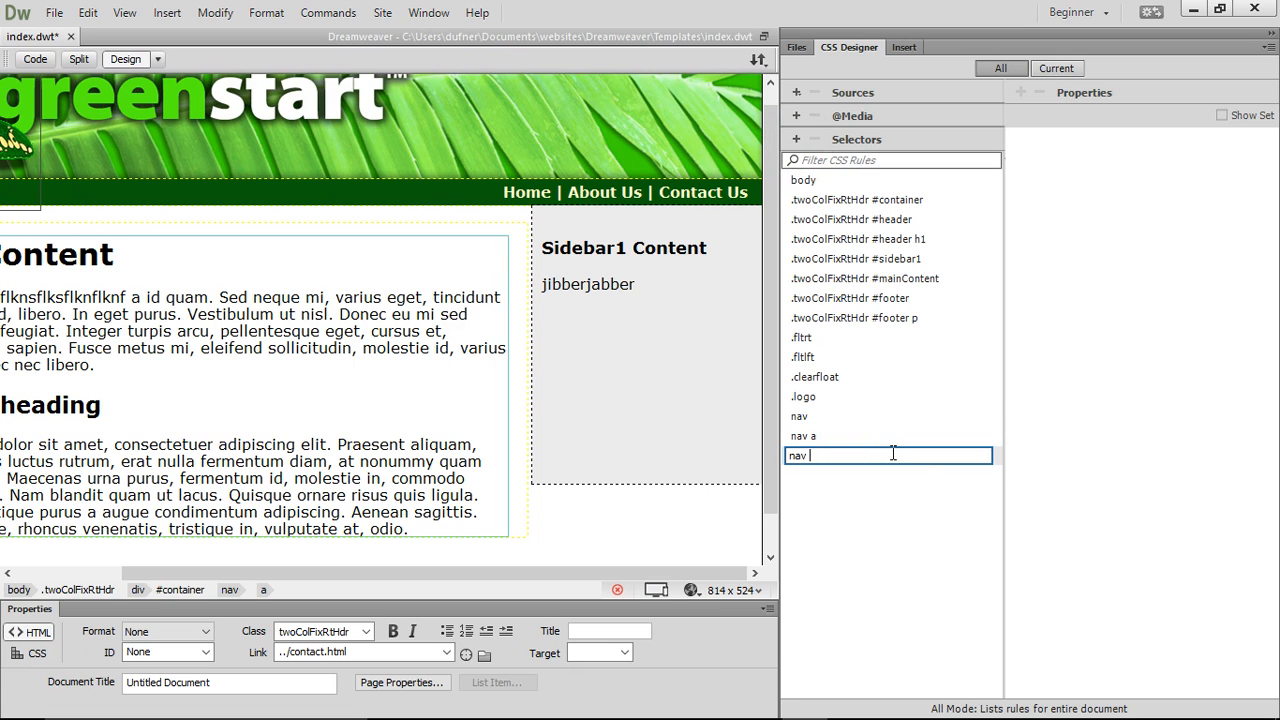
text(a:hover)
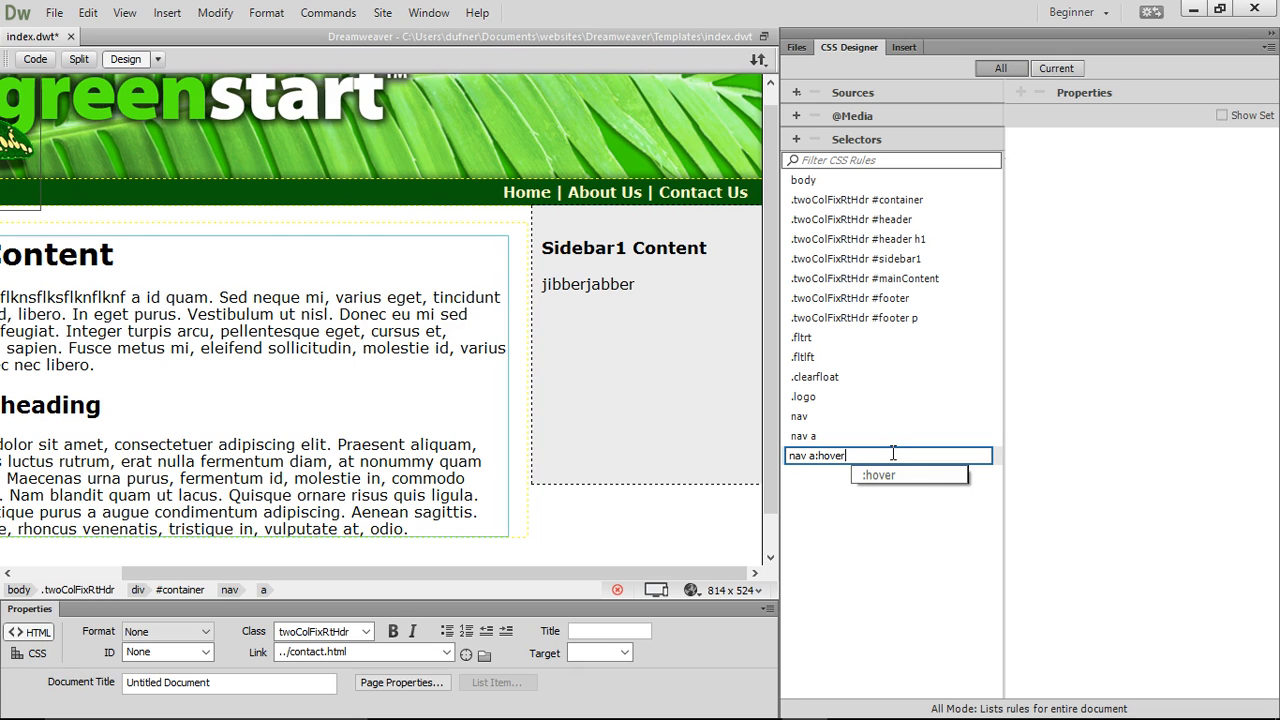
key(Return)
Set the nav a:hover rule's text-decoration to underline
click(829, 457)
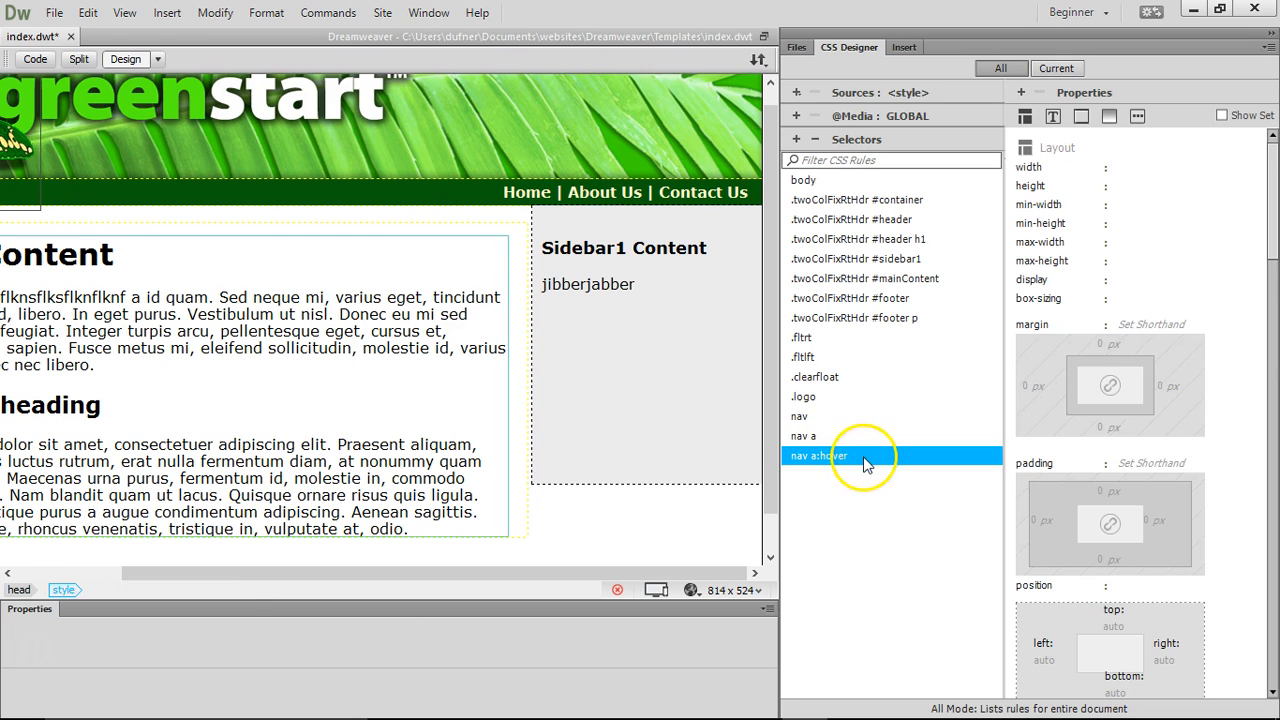
drag(1262, 222, 1265, 355)
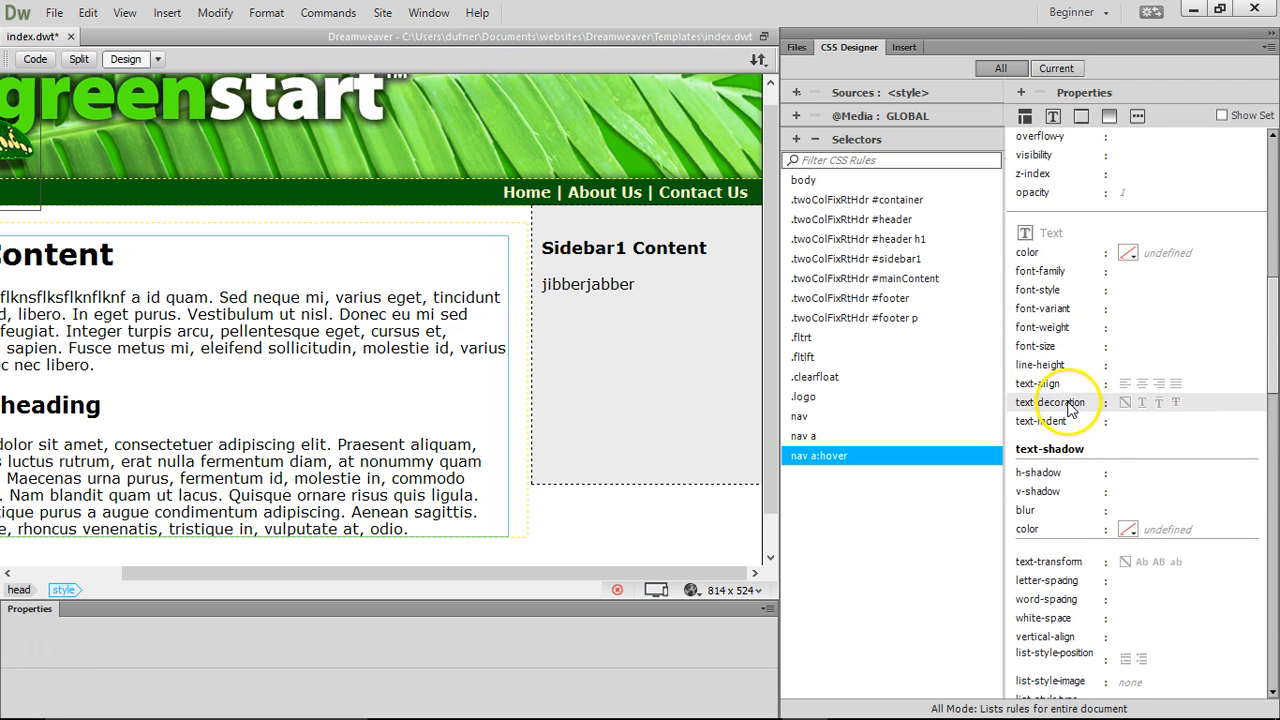
click(1142, 404)
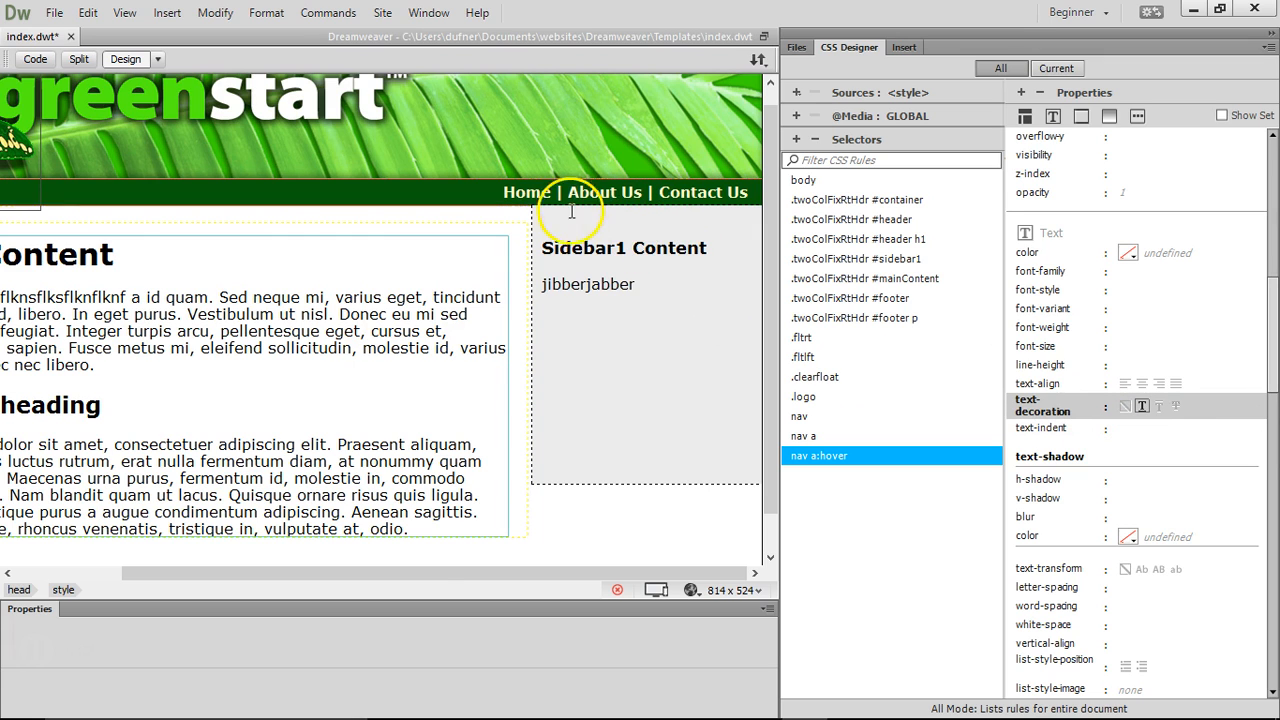
Save the template, update the pages based on it and close the update report
click(379, 292)
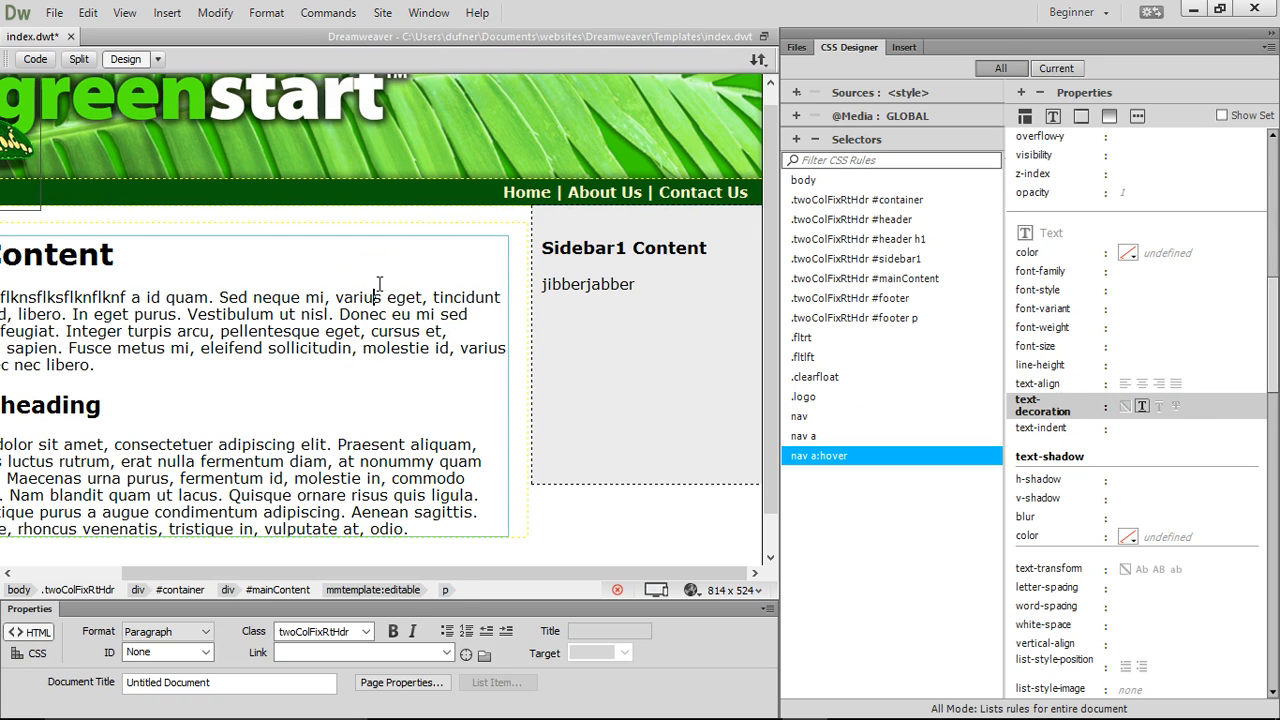
key(ctrl+s)
click(516, 238)
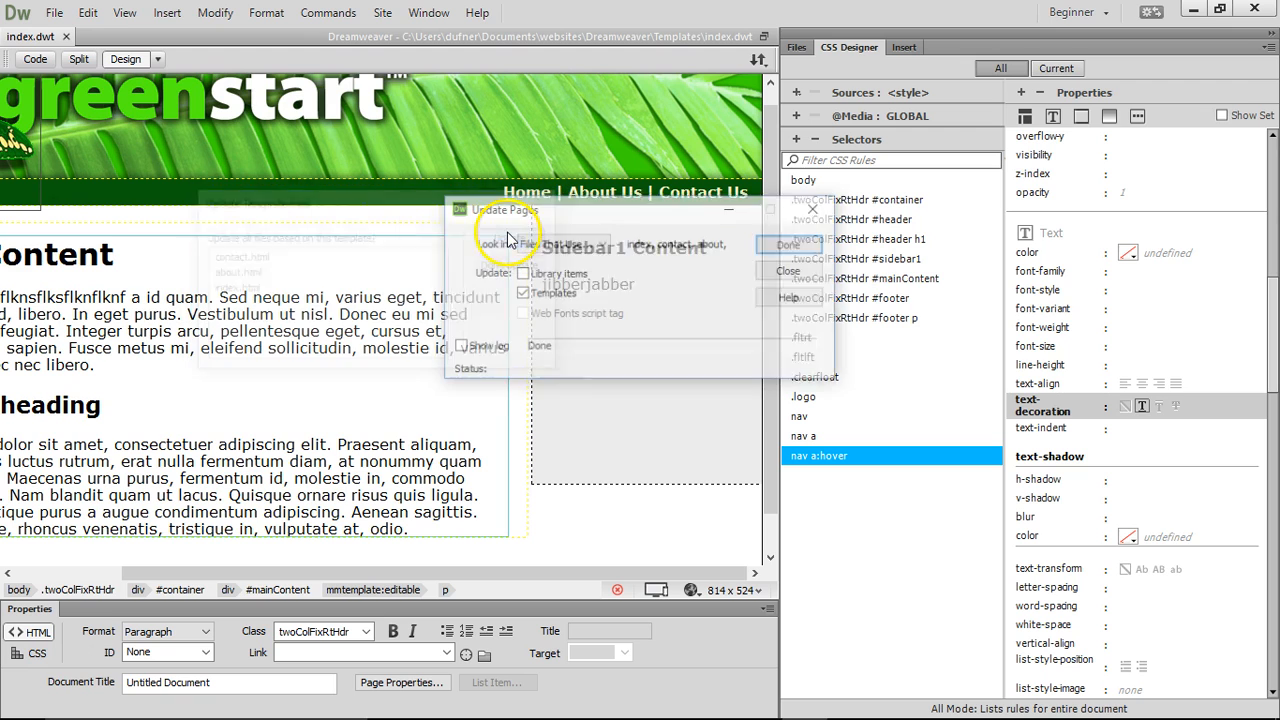
click(790, 271)
Preview the template in Google Chrome in a maximized browser window
click(691, 591)
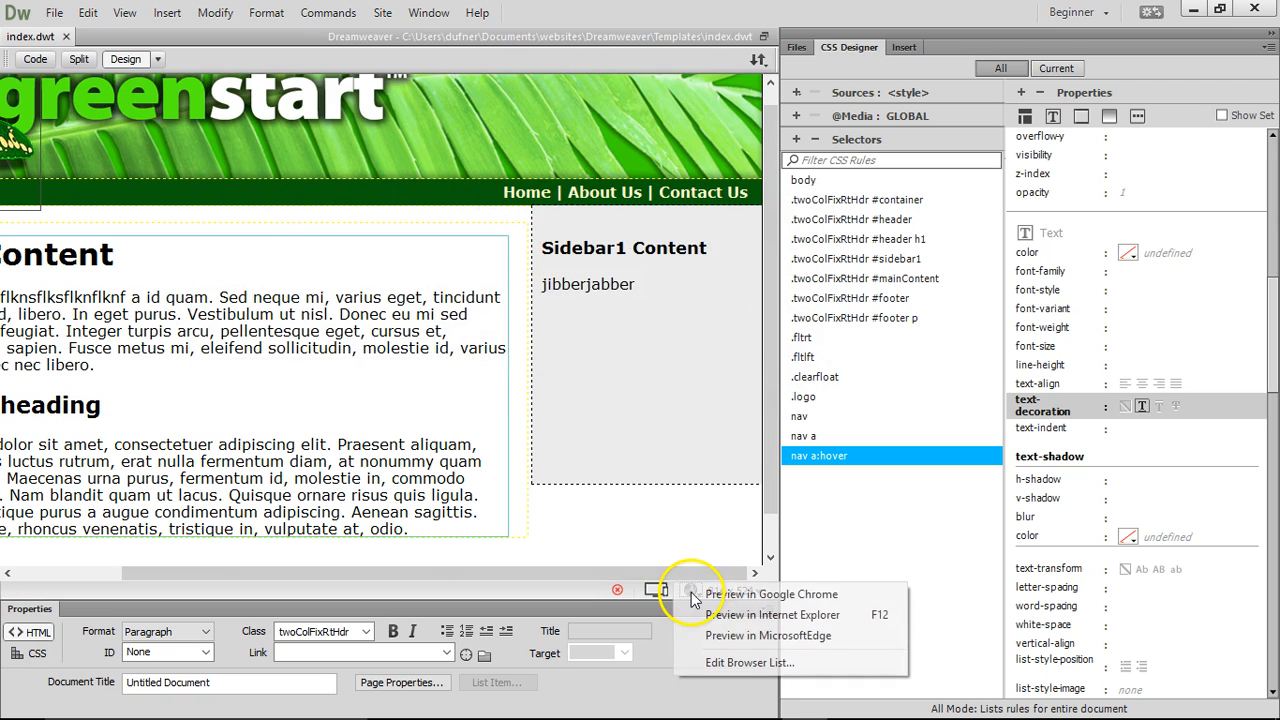
click(769, 596)
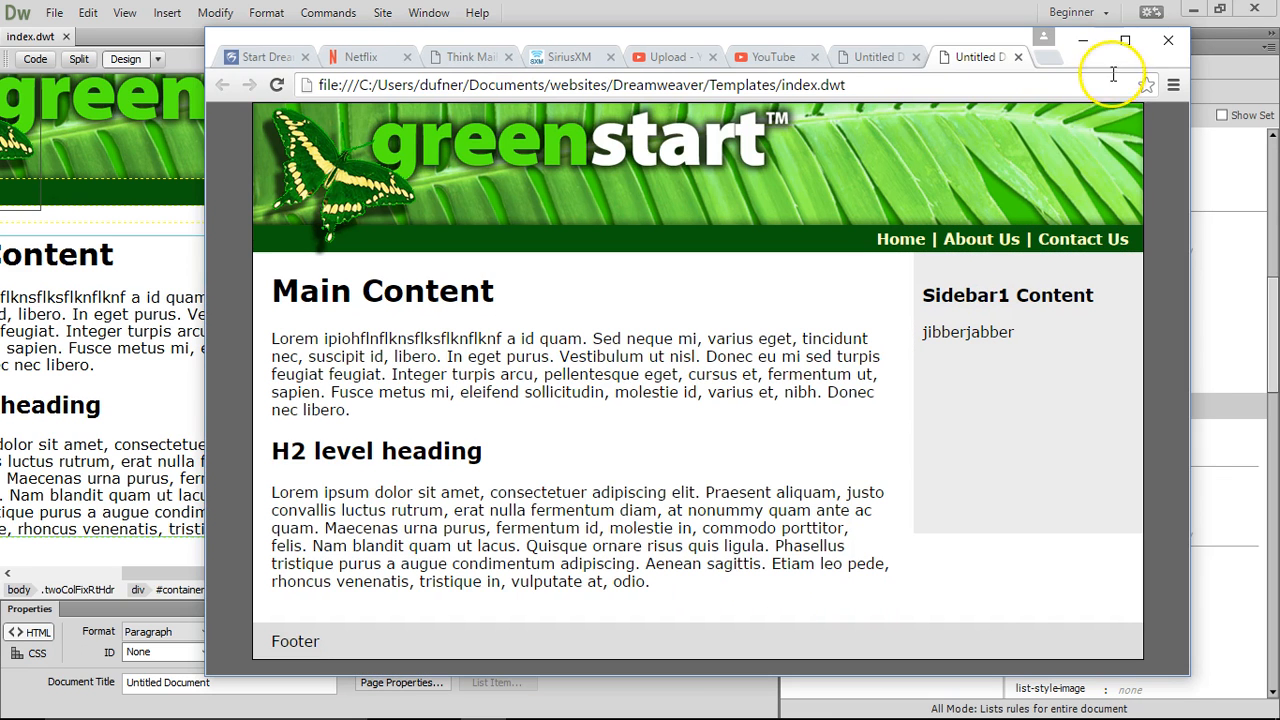
click(1125, 40)
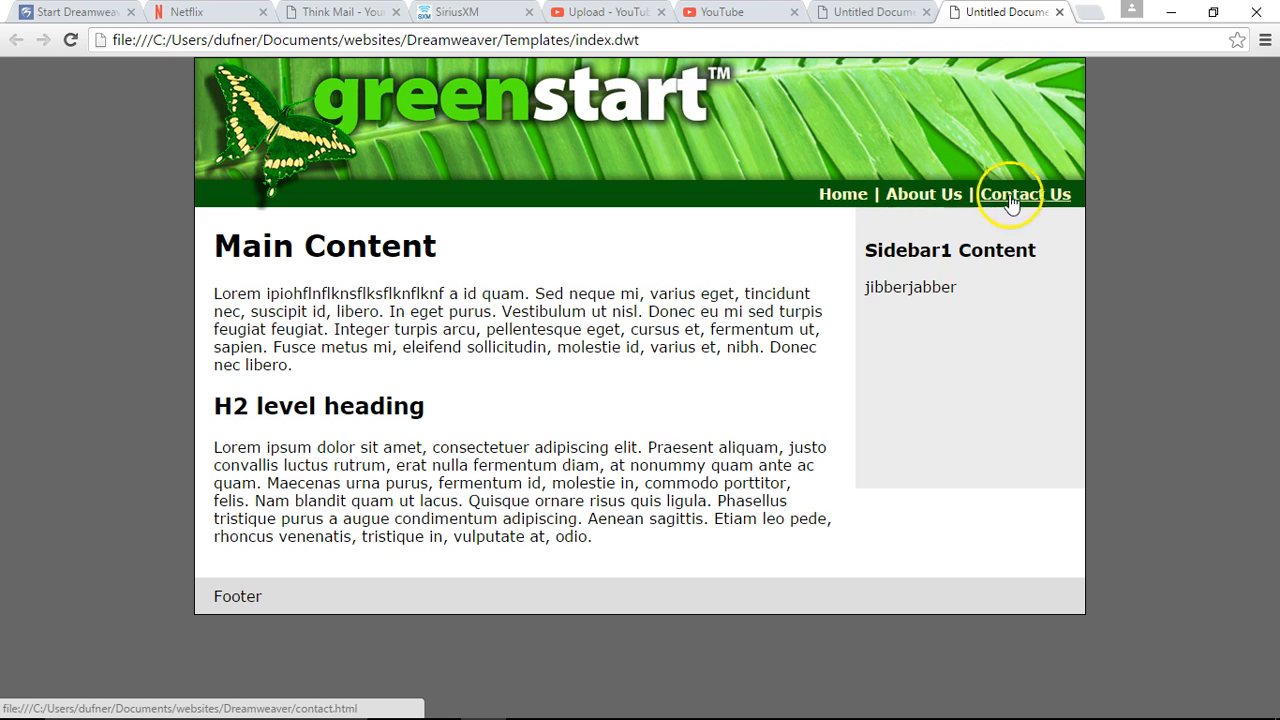
Test the Home, About Us and Contact Us navigation links between the pages, then minimize the browser to return to Dreamweaver
click(922, 198)
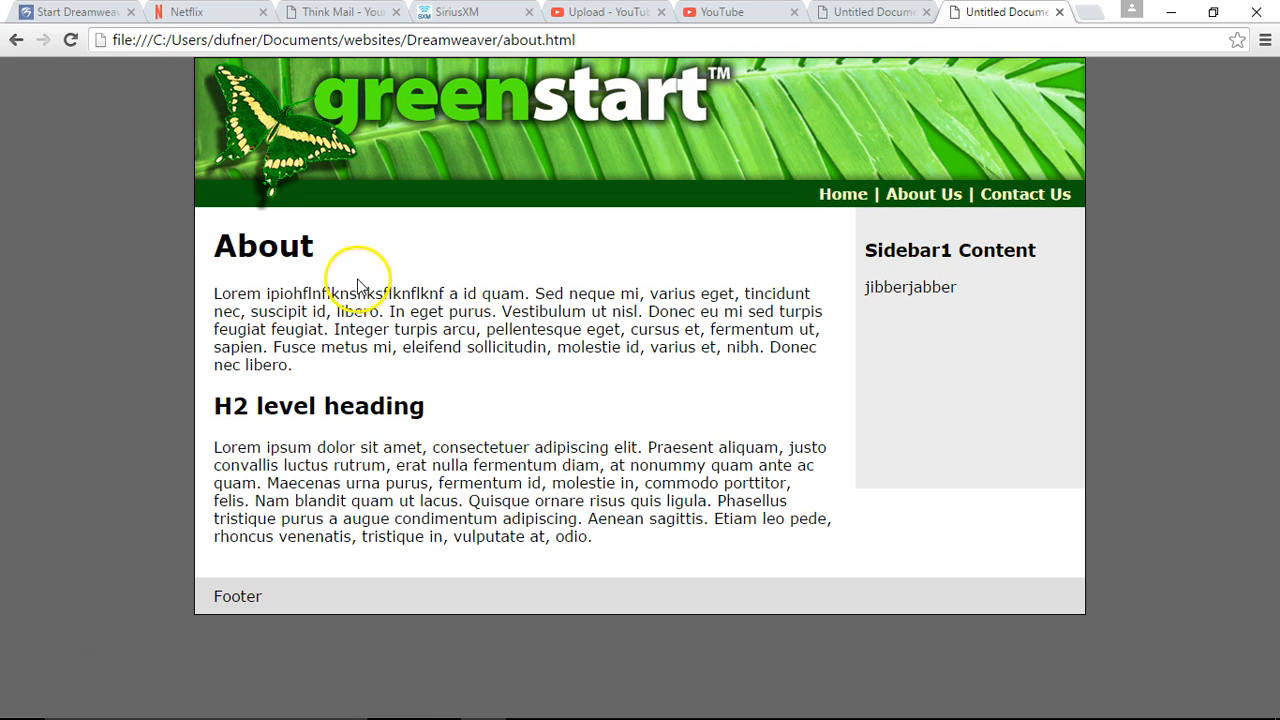
click(1003, 198)
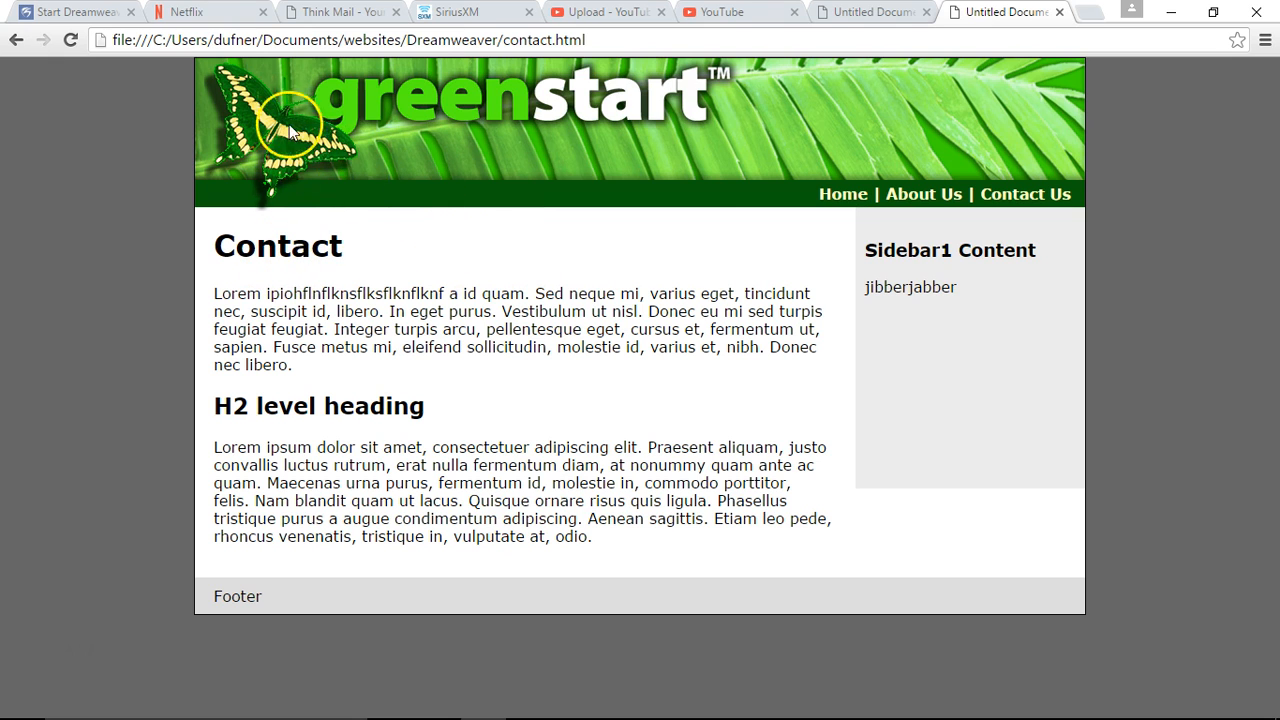
click(850, 198)
click(912, 196)
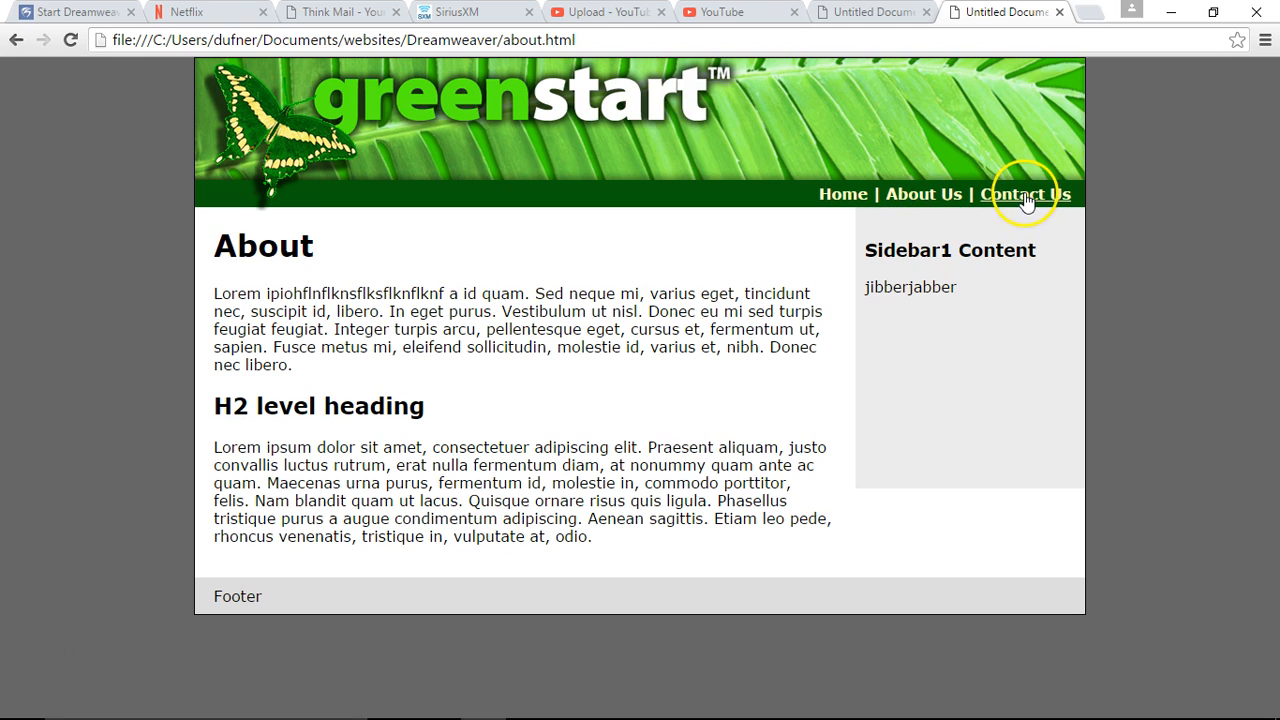
click(1025, 198)
click(838, 198)
click(908, 198)
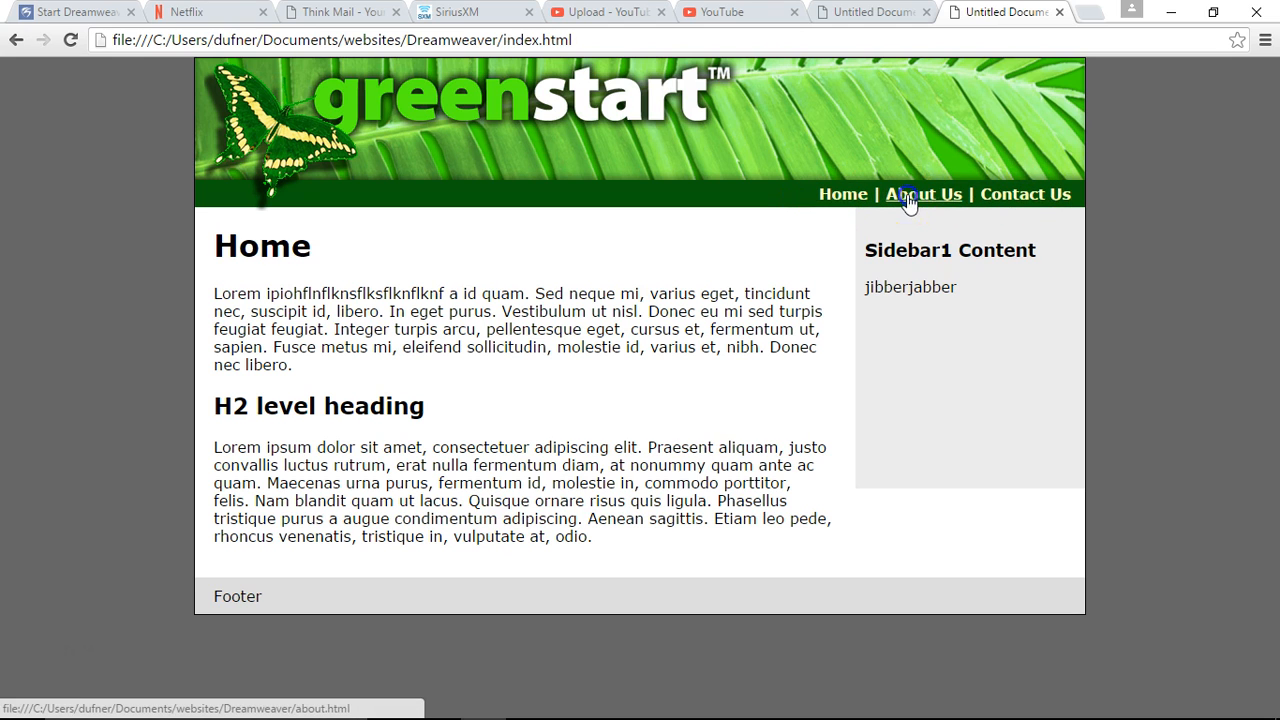
click(994, 198)
click(862, 196)
click(1155, 12)
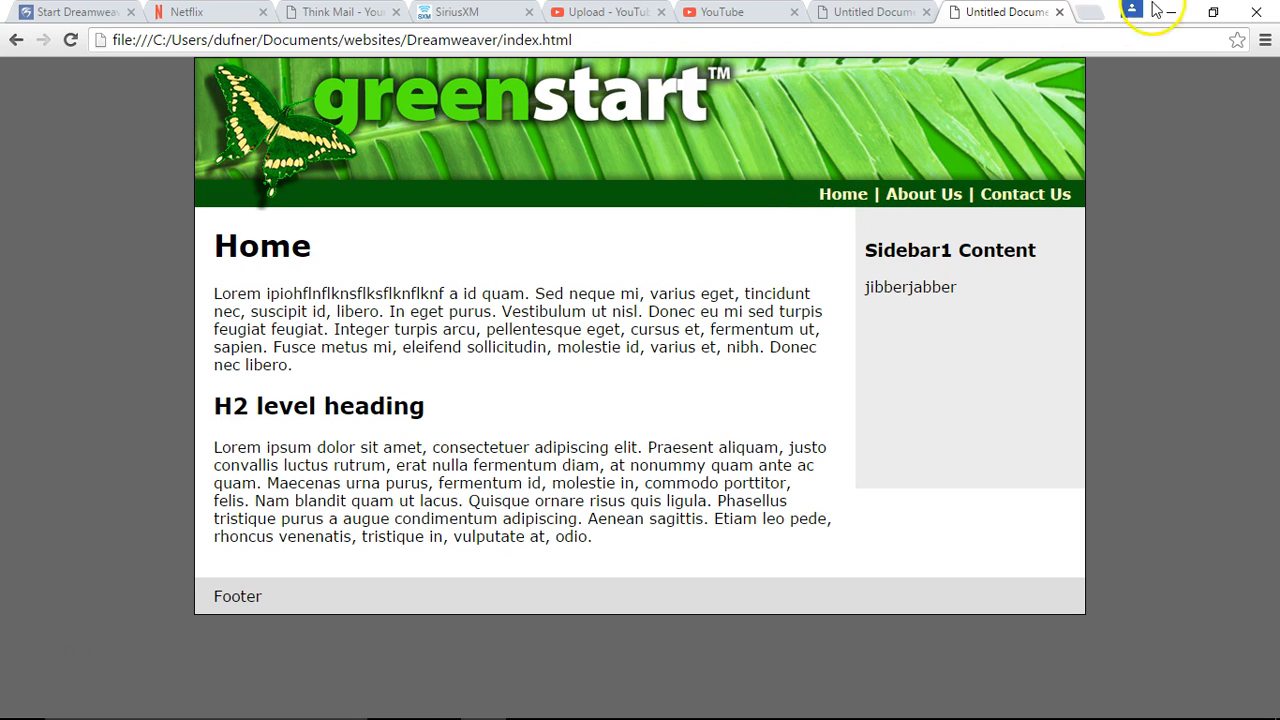
click(1168, 12)
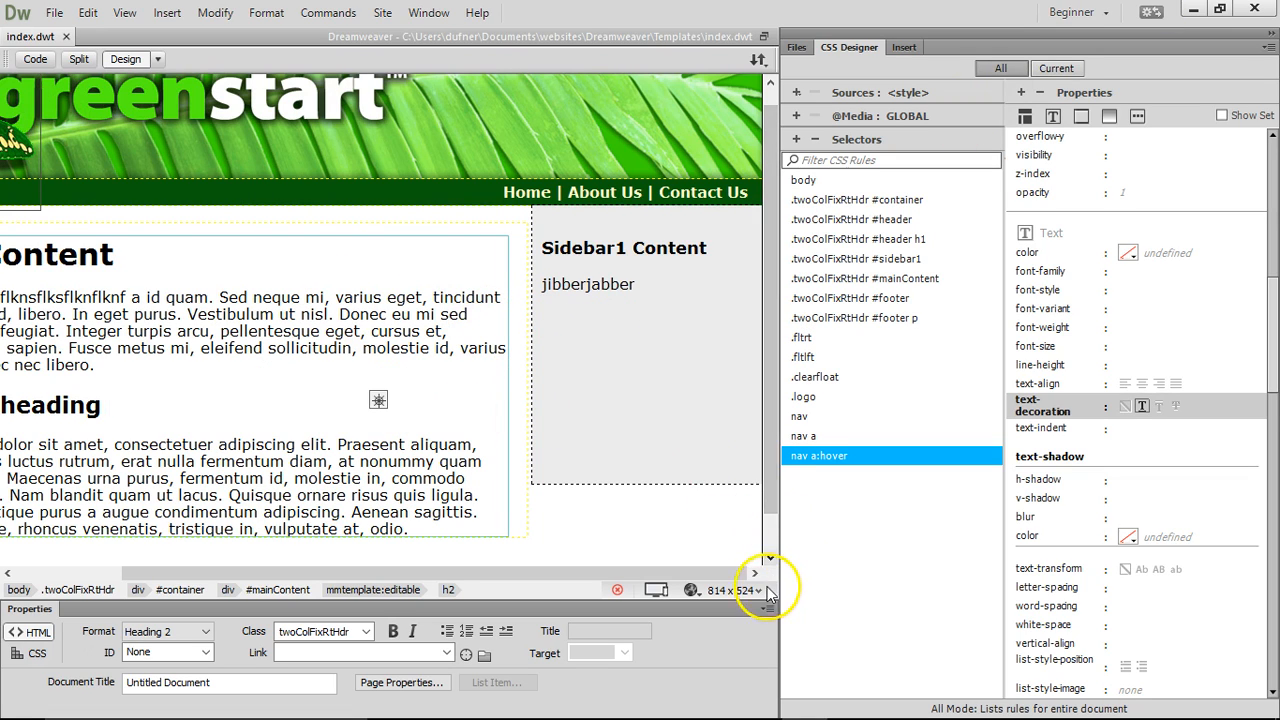
Widen the document area while keeping the CSS Designer wide enough for its two-column layout
drag(777, 605, 980, 607)
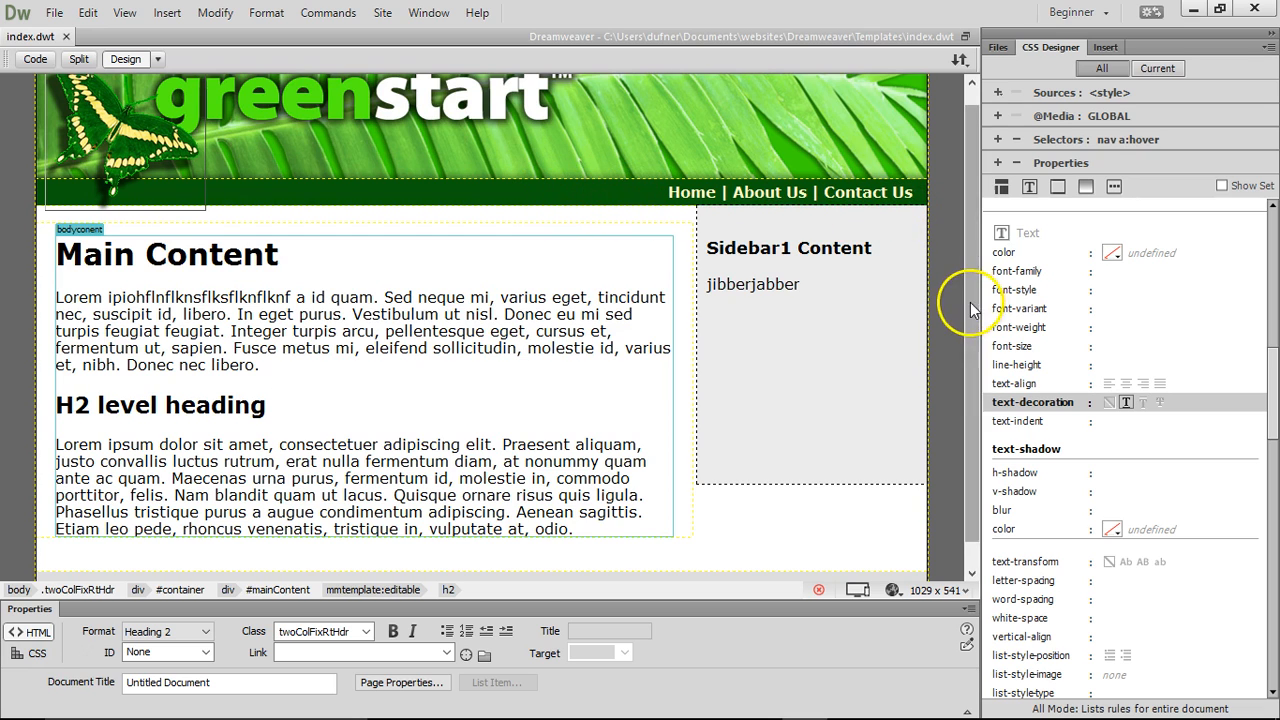
drag(981, 300, 848, 300)
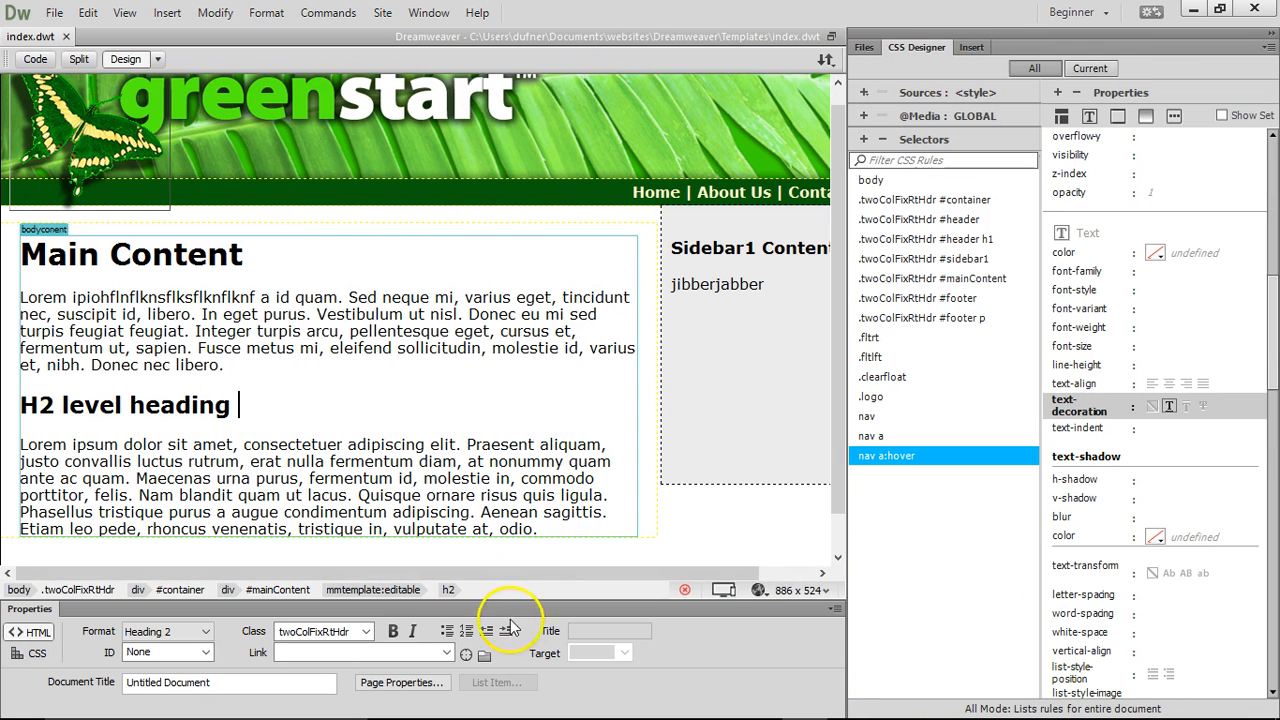
drag(534, 574, 731, 578)
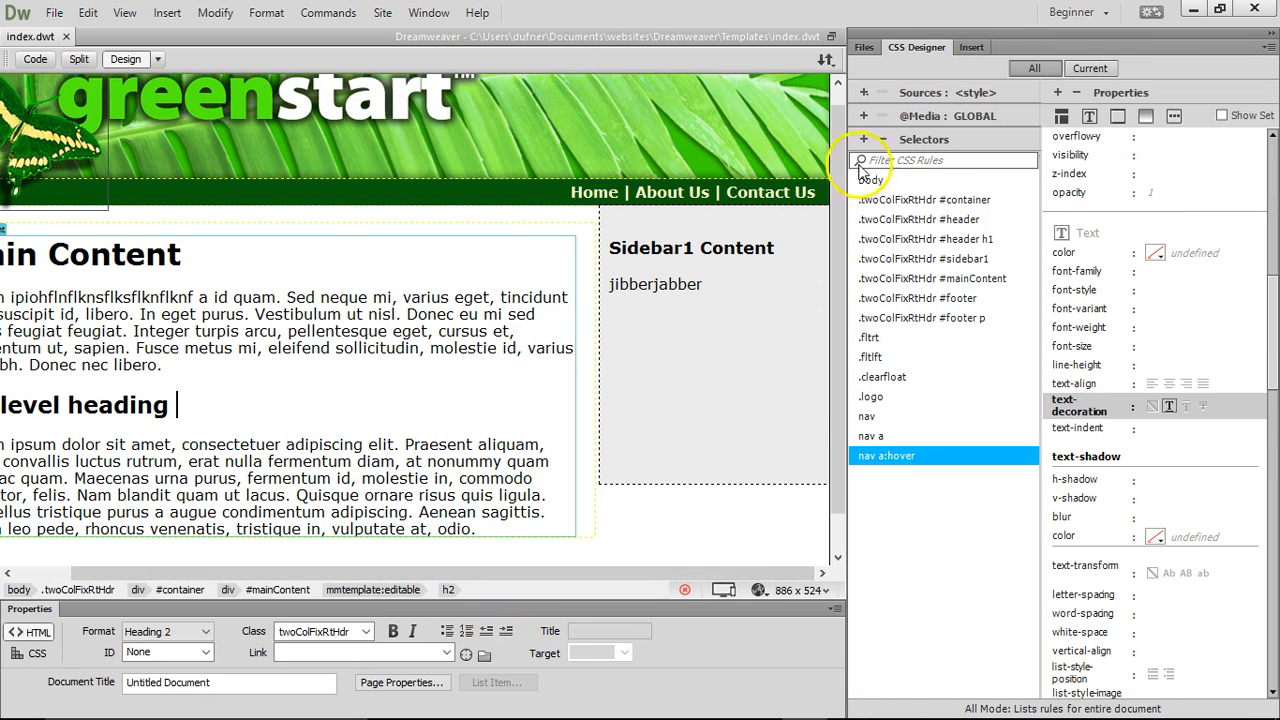
Review the nav rule's layout, text, border and background properties in the CSS Designer
click(890, 416)
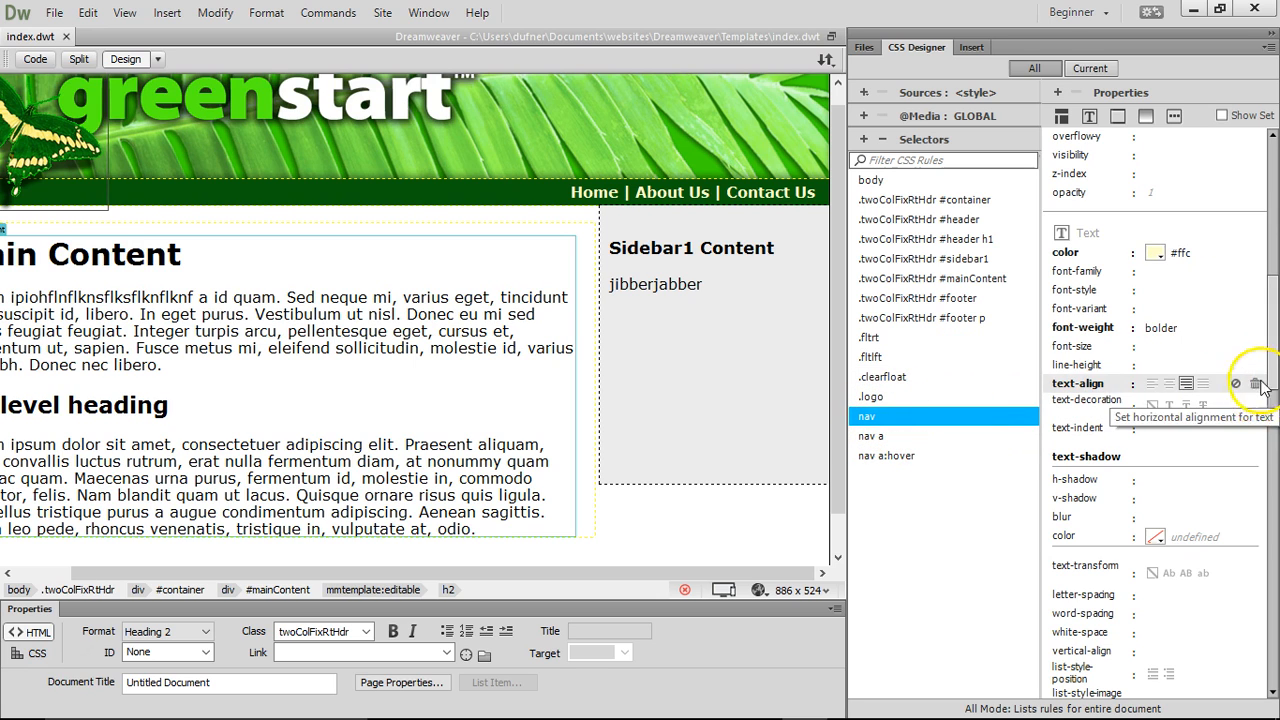
drag(1271, 366, 1273, 234)
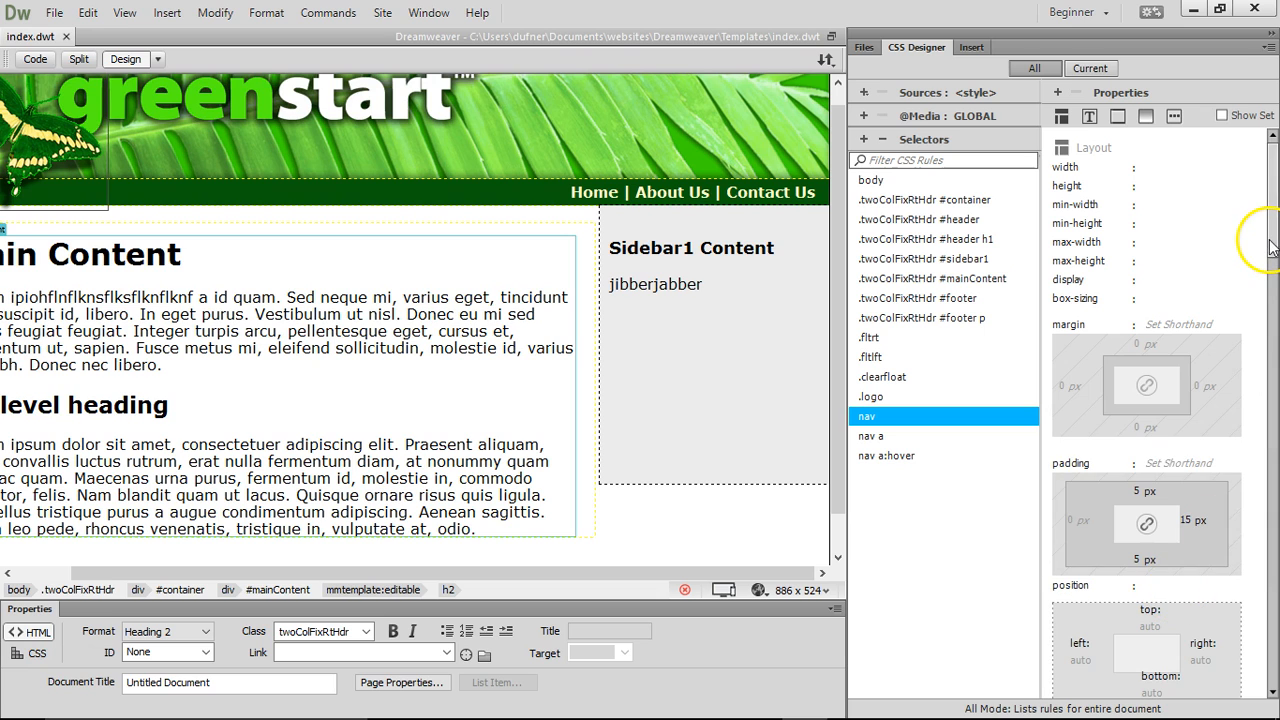
drag(1272, 247, 1275, 495)
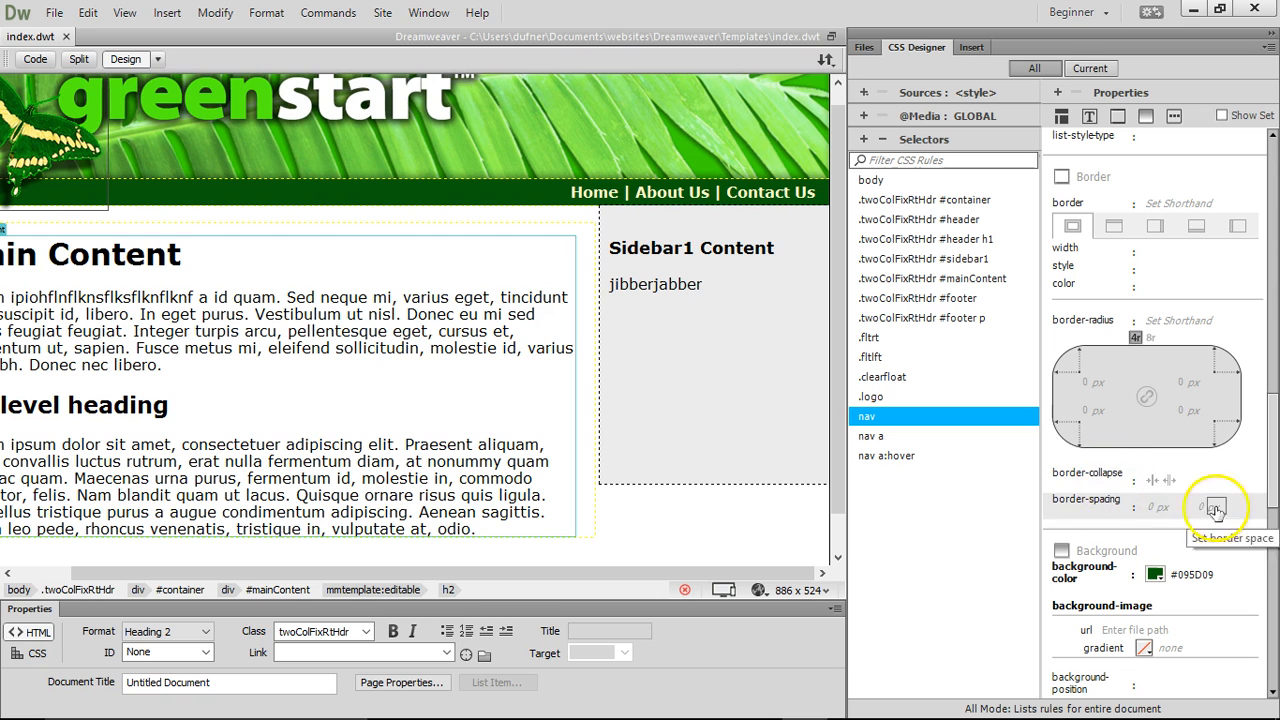
scroll(1274, 508, down, 2)
drag(1271, 522, 1260, 203)
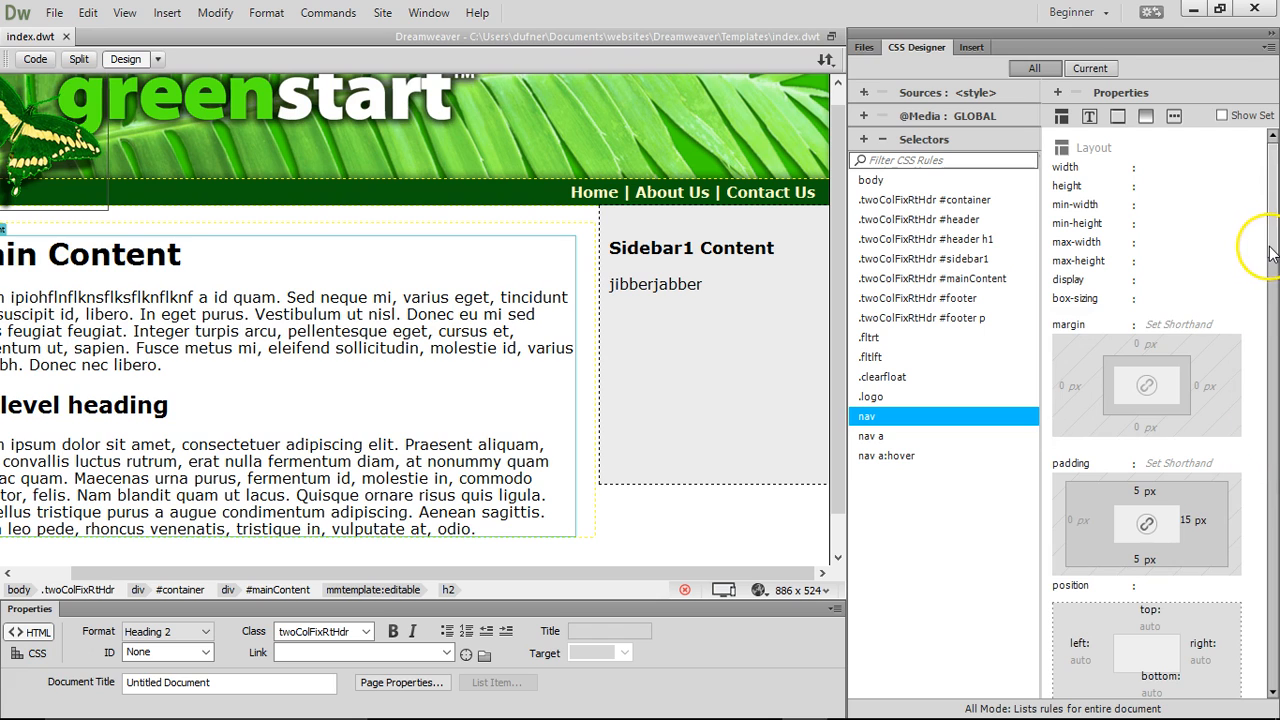
drag(1272, 254, 1273, 279)
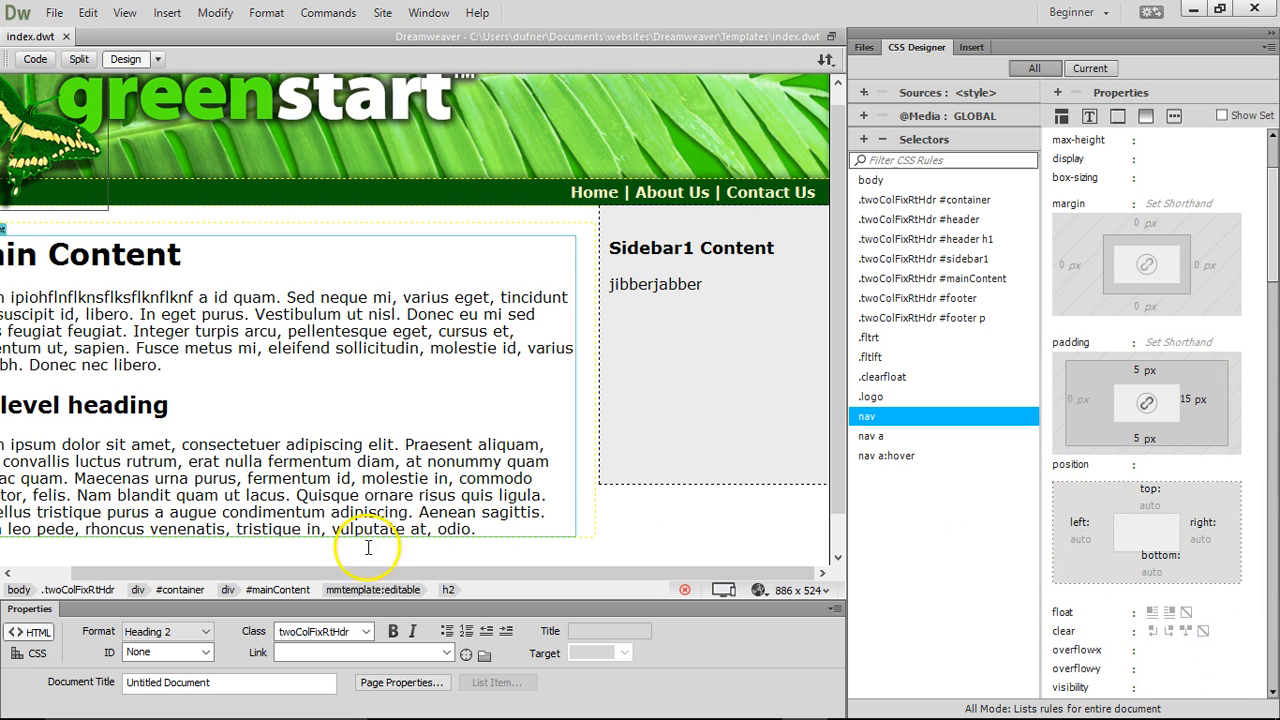
scroll(1237, 251, up, 3)
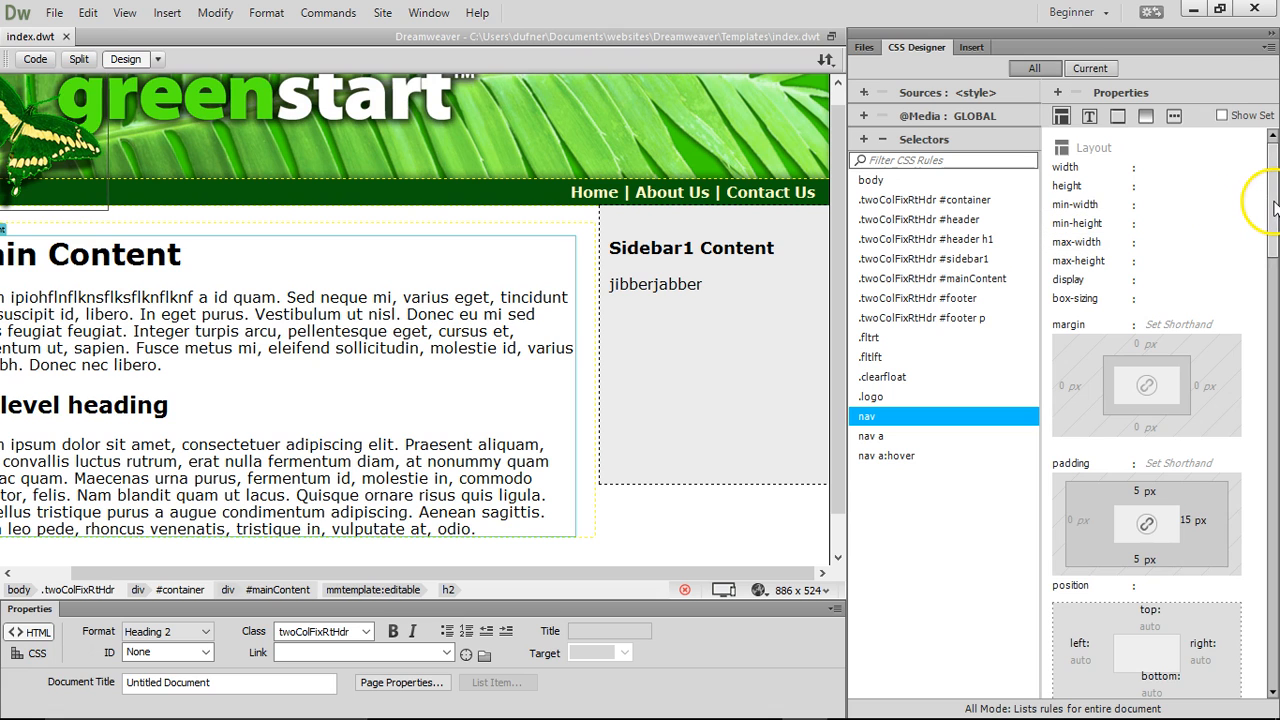
drag(1276, 228, 1208, 163)
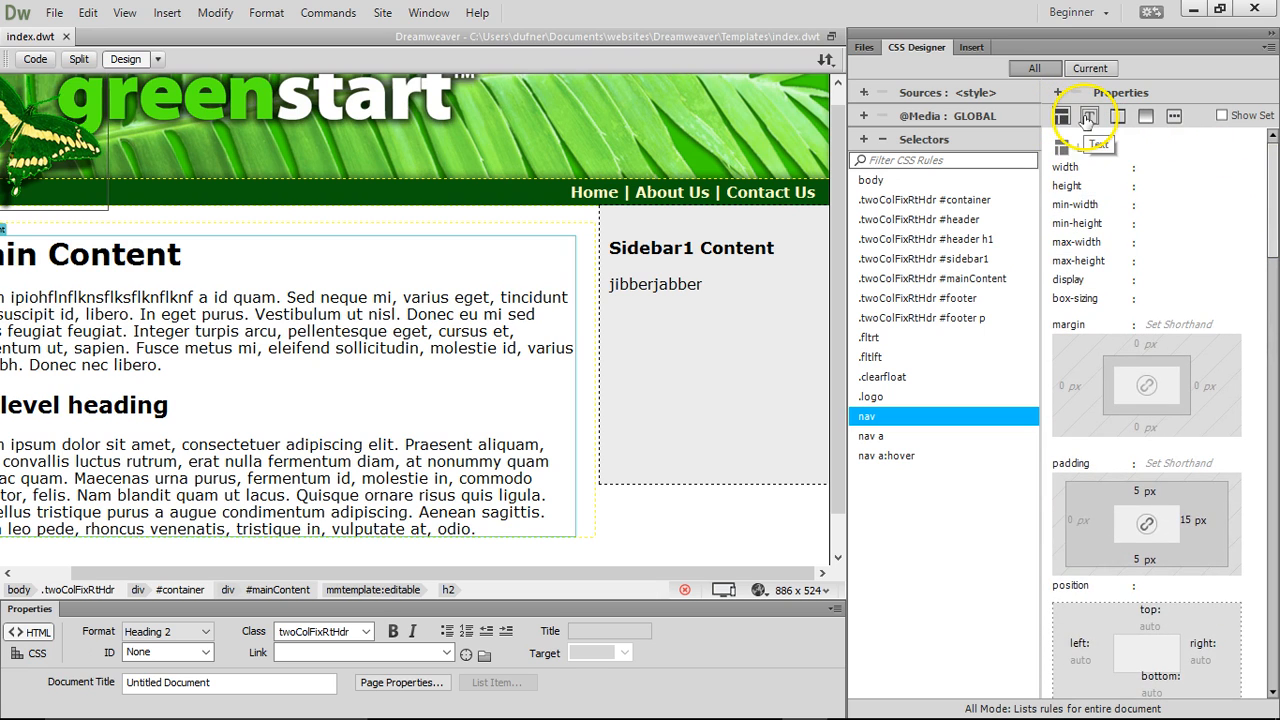
click(1150, 117)
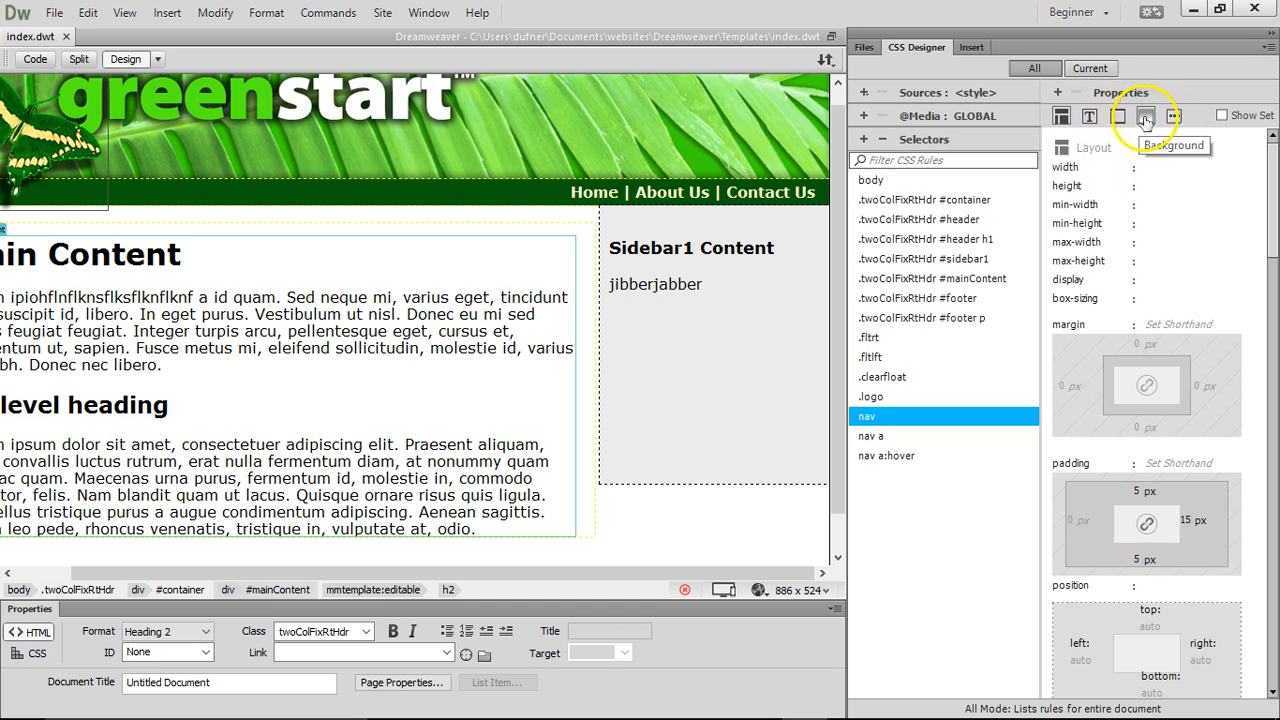
Give the nav rule a solid top border 2 px wide
click(1118, 117)
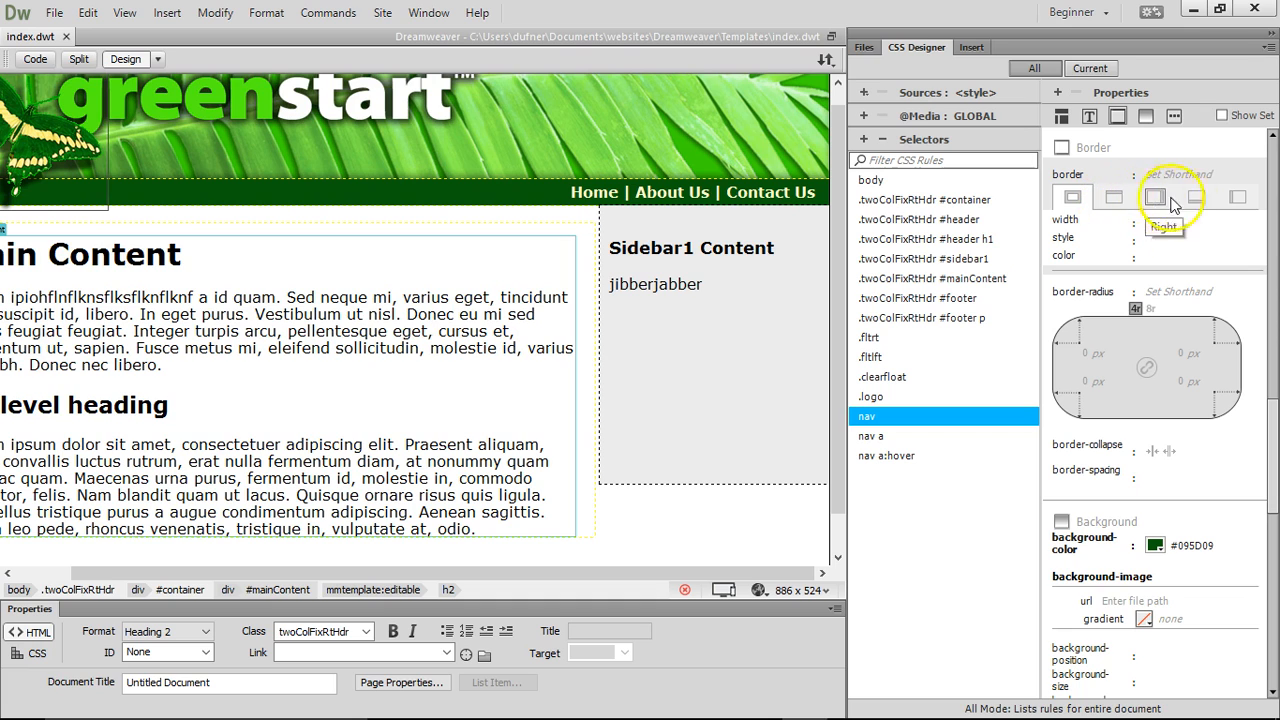
click(1115, 199)
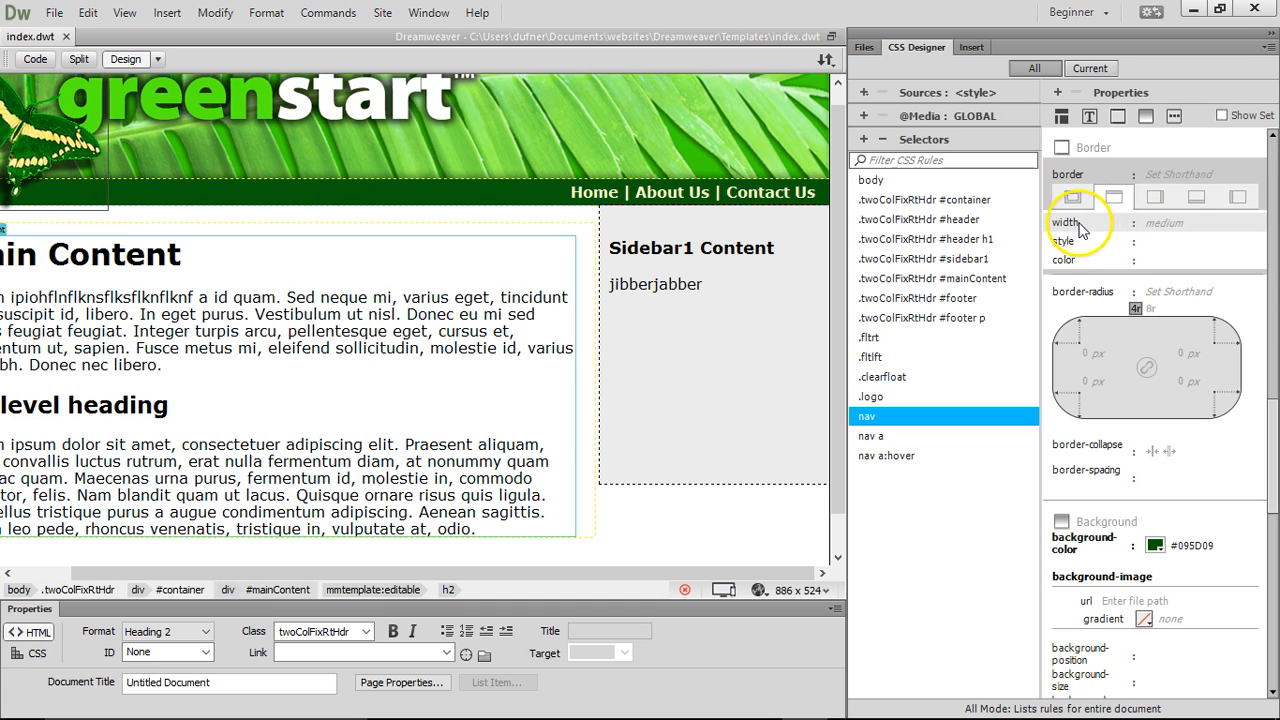
click(1155, 224)
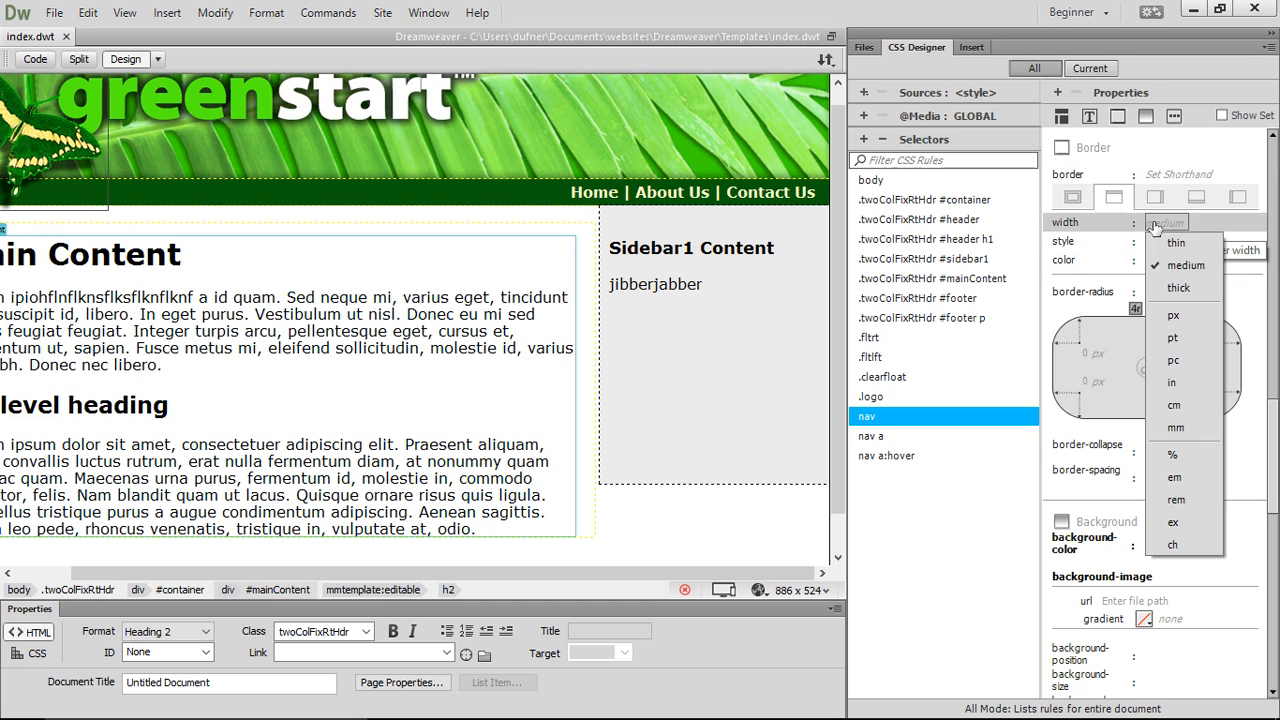
click(1170, 314)
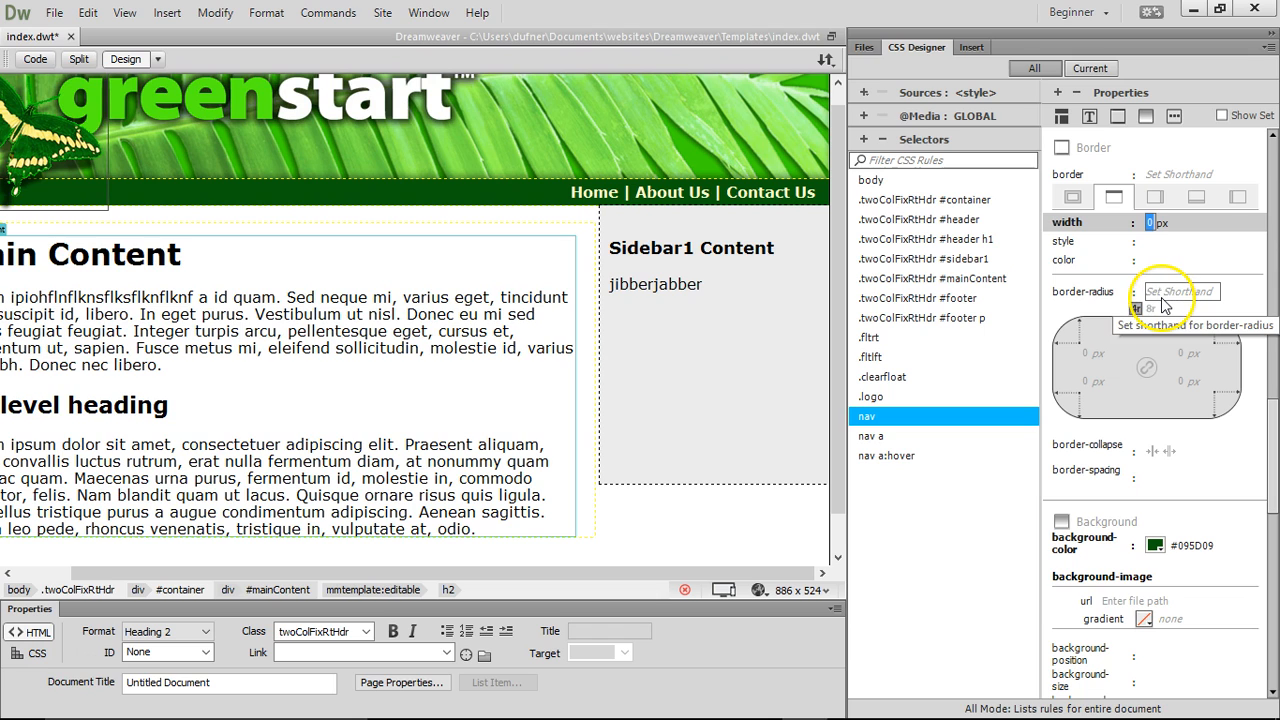
text(2)
key(Return)
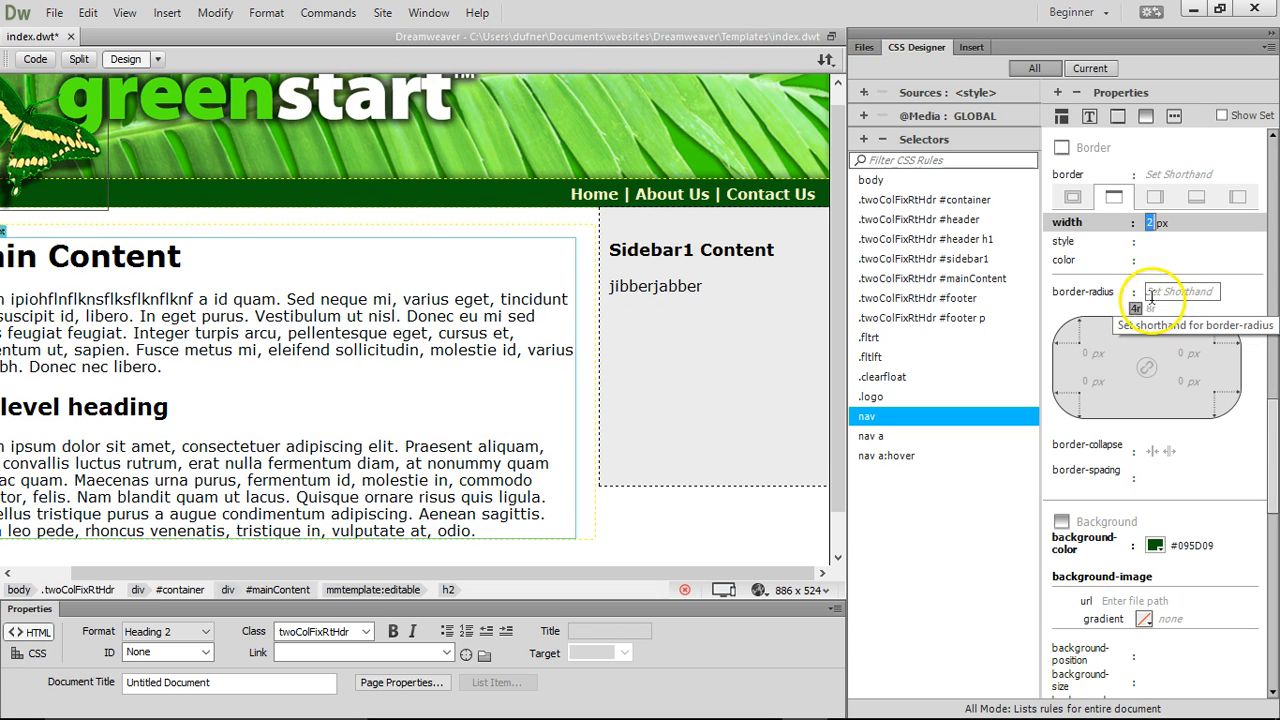
click(1155, 244)
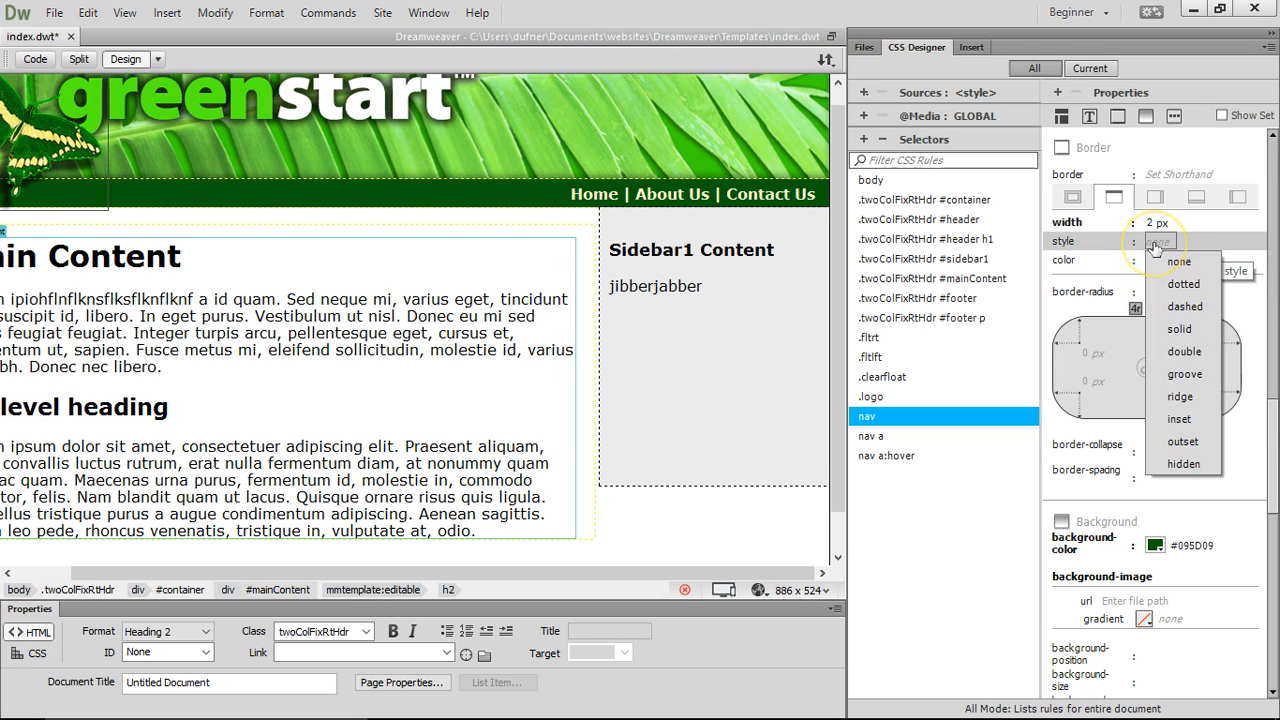
click(1179, 330)
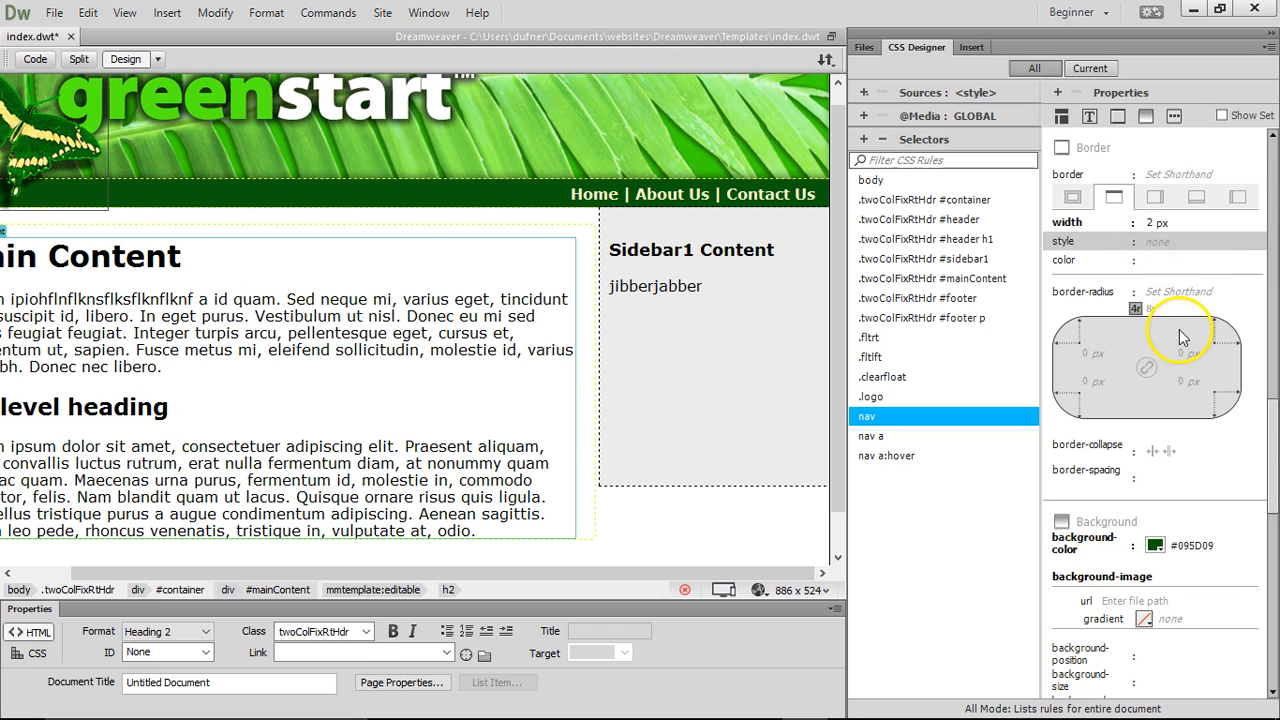
Sample the navigation bar's green for the nav rule's top border color and lighten it to #22A222
click(1155, 262)
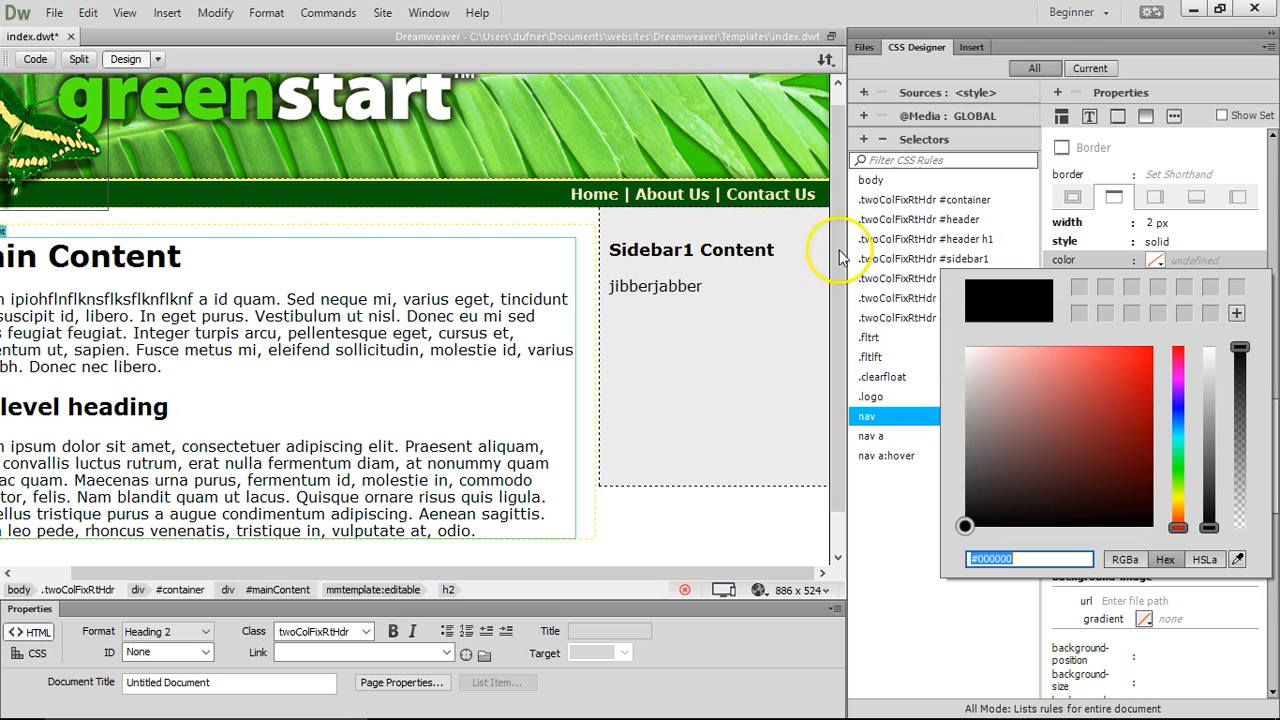
click(1239, 560)
click(533, 189)
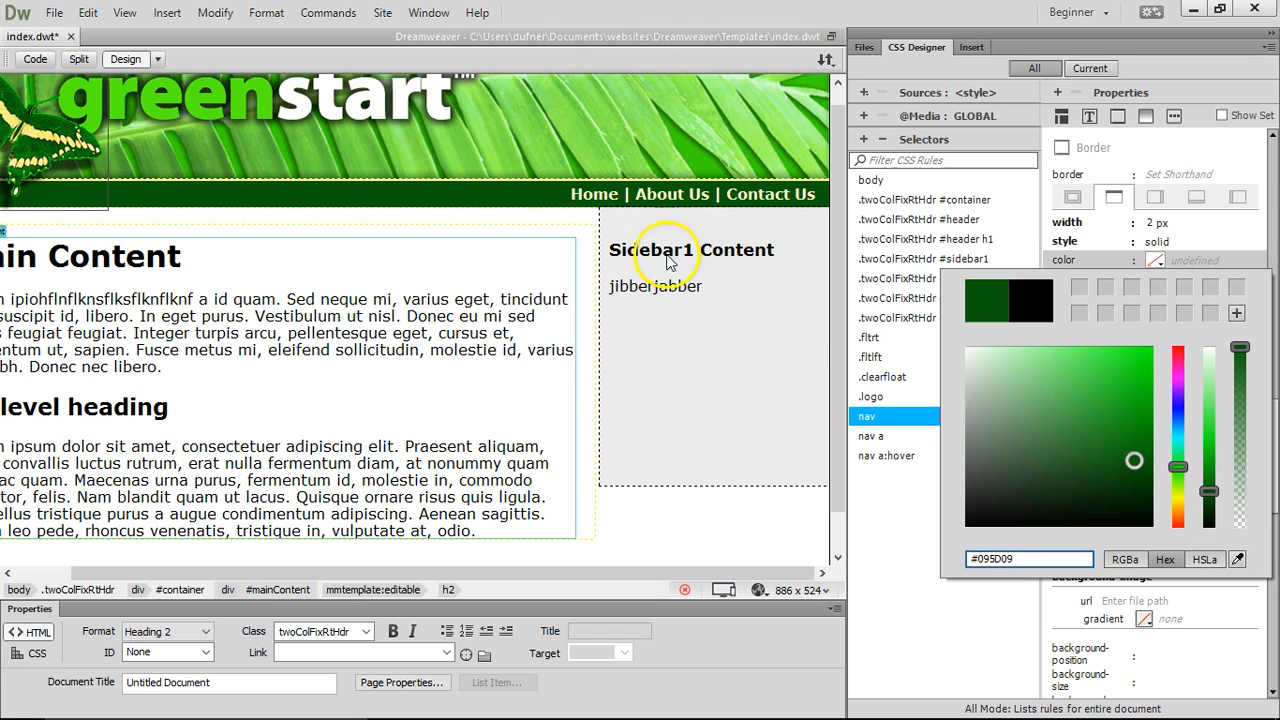
click(1119, 430)
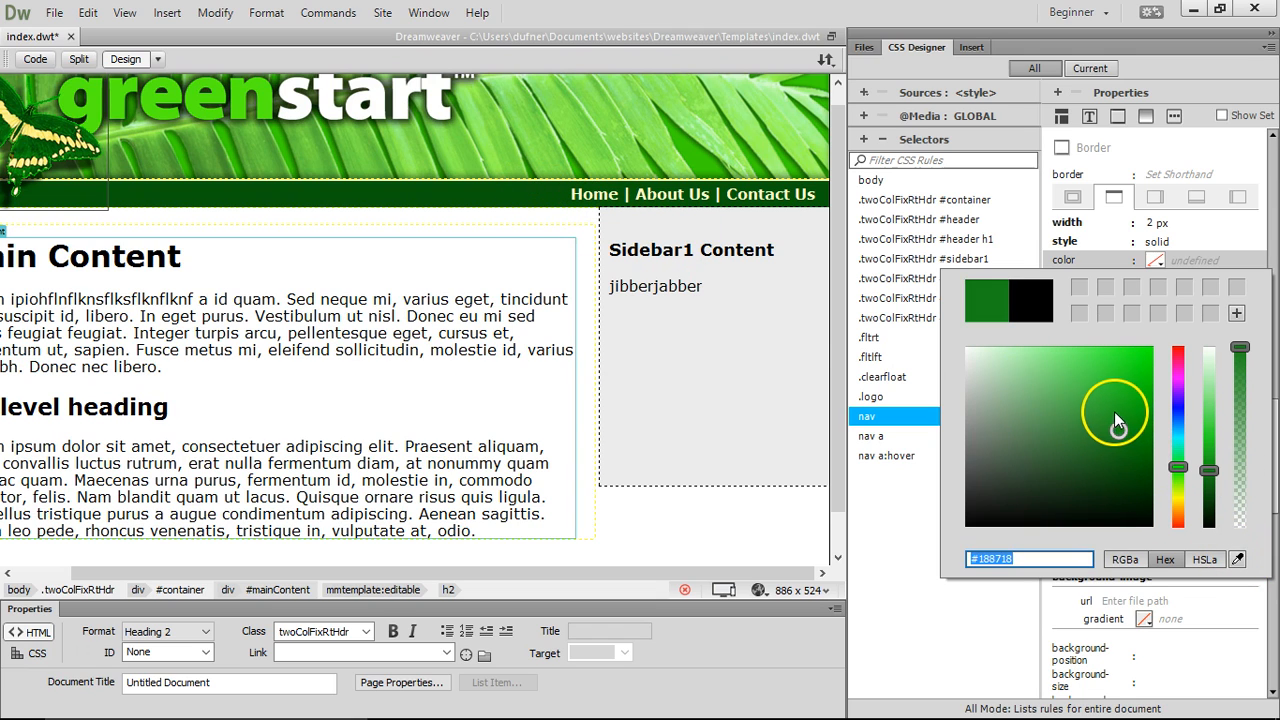
click(1114, 411)
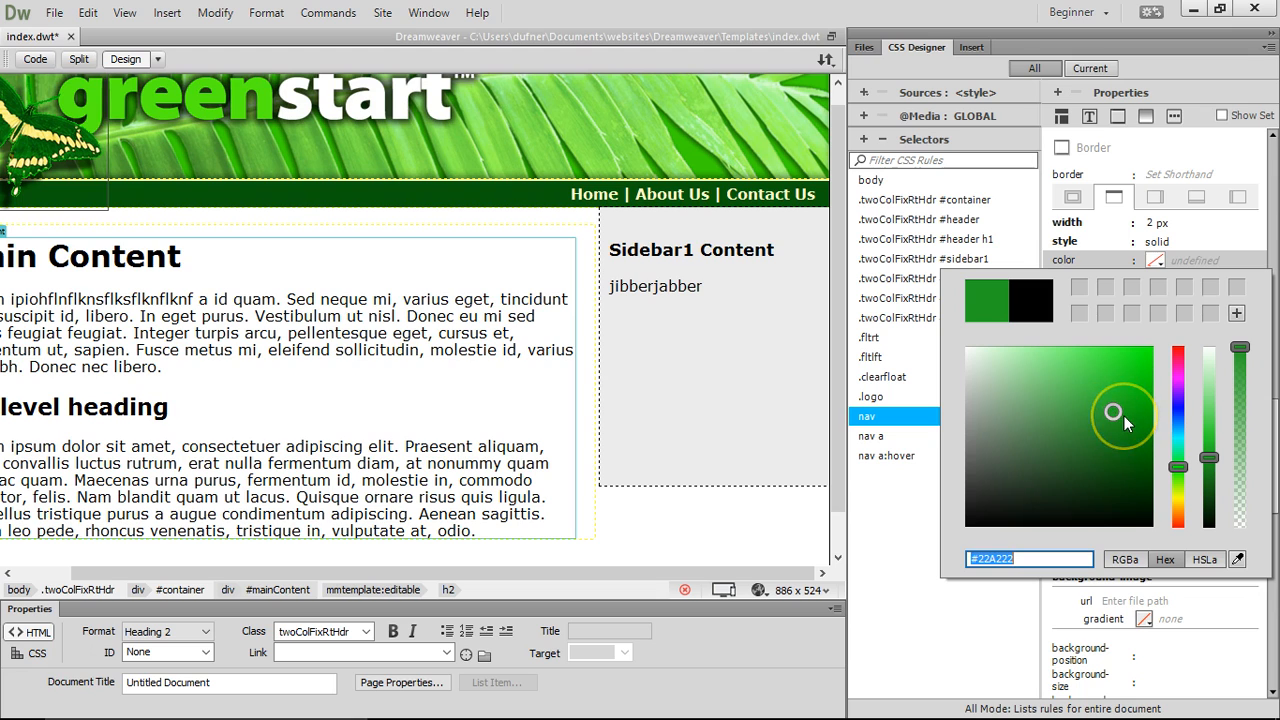
key(Return)
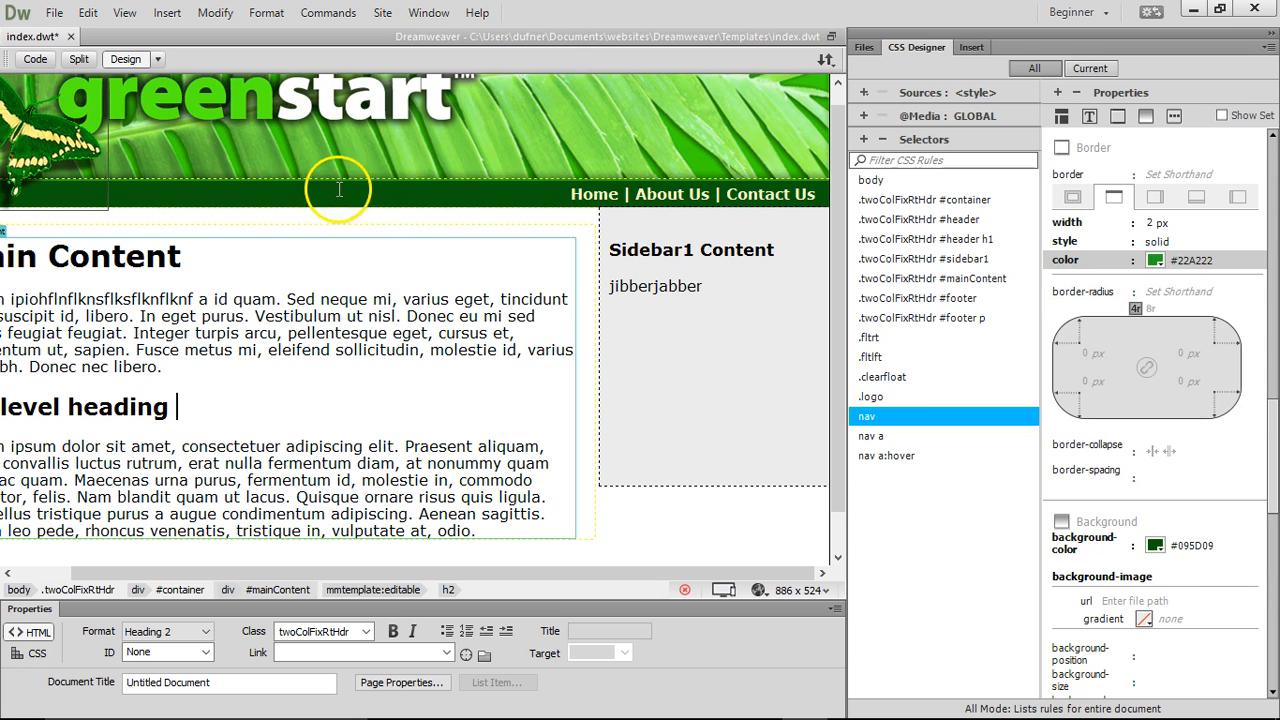
Copy the nav rule's top border color and apply #22A222 to its left border
click(1195, 260)
drag(1224, 262, 1180, 260)
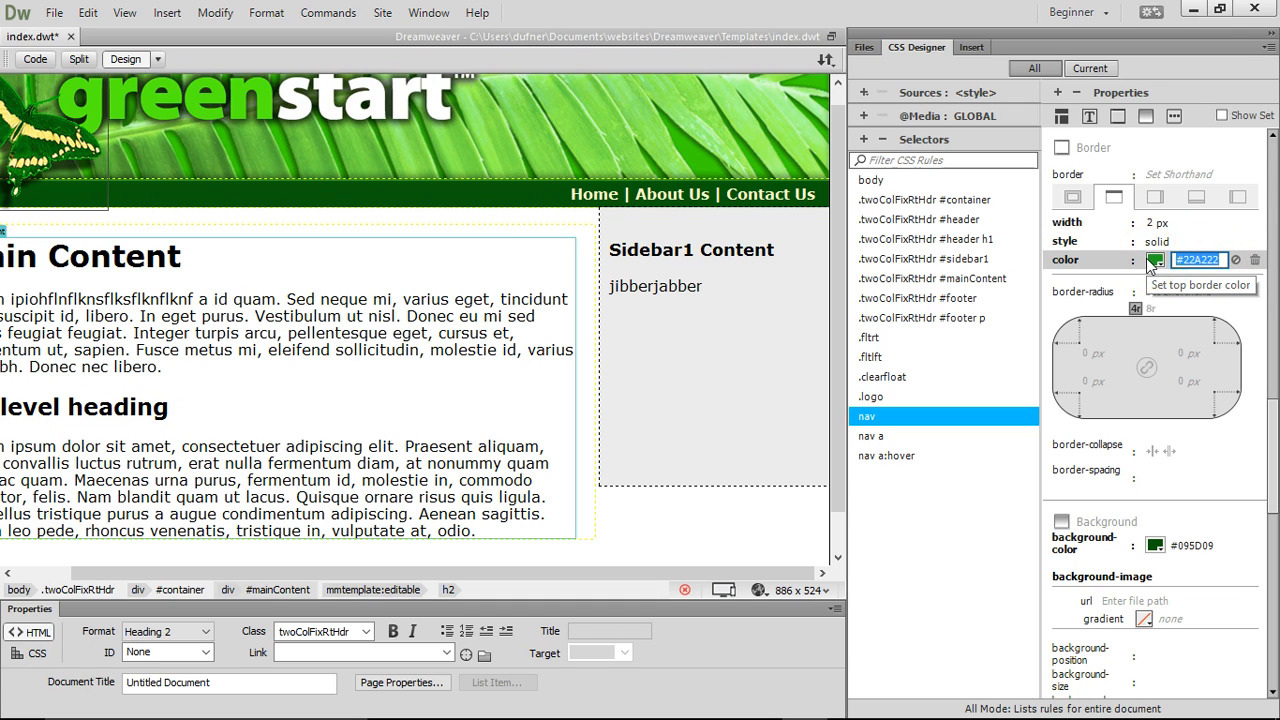
click(1236, 198)
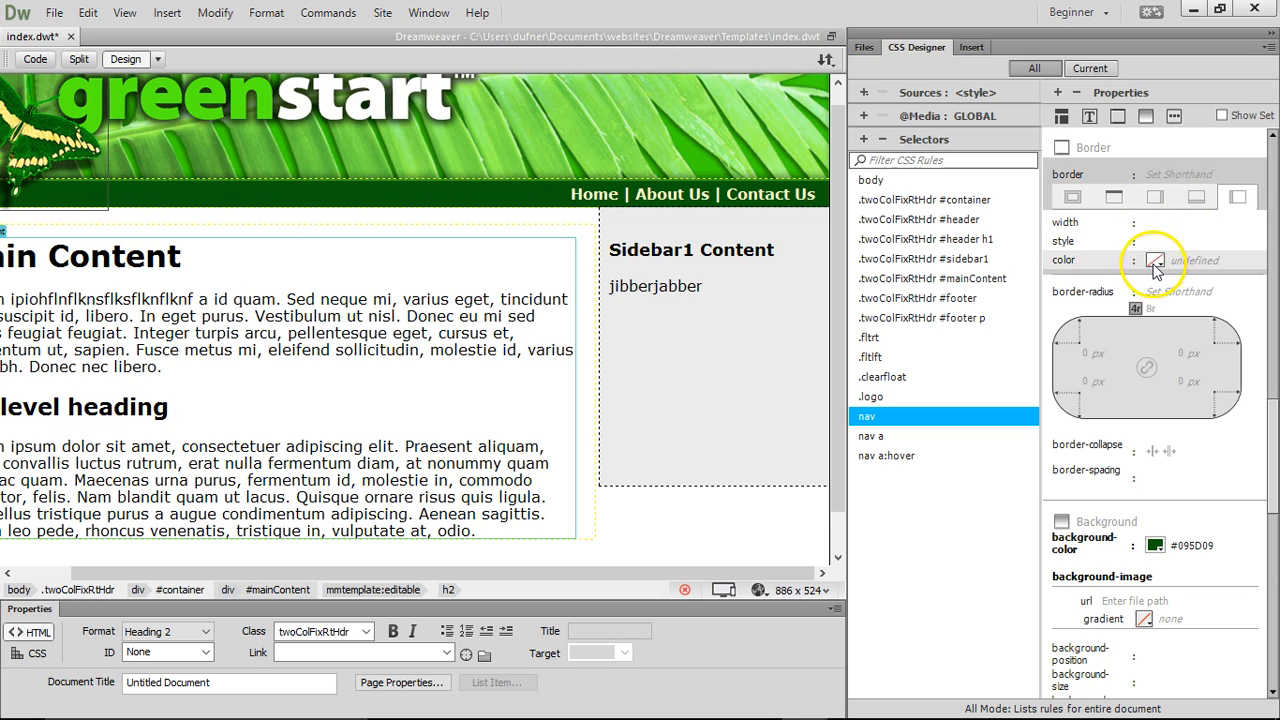
click(1155, 262)
click(1084, 411)
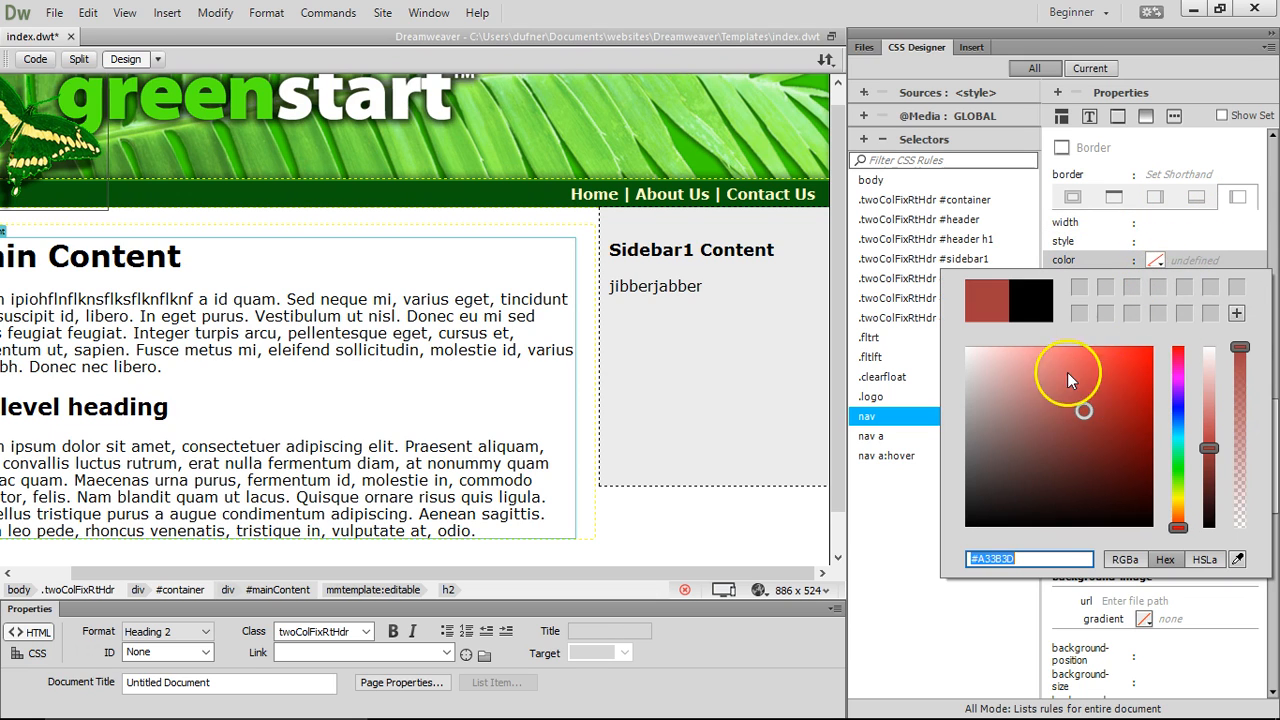
key(Return)
click(1200, 262)
text(#22A222)
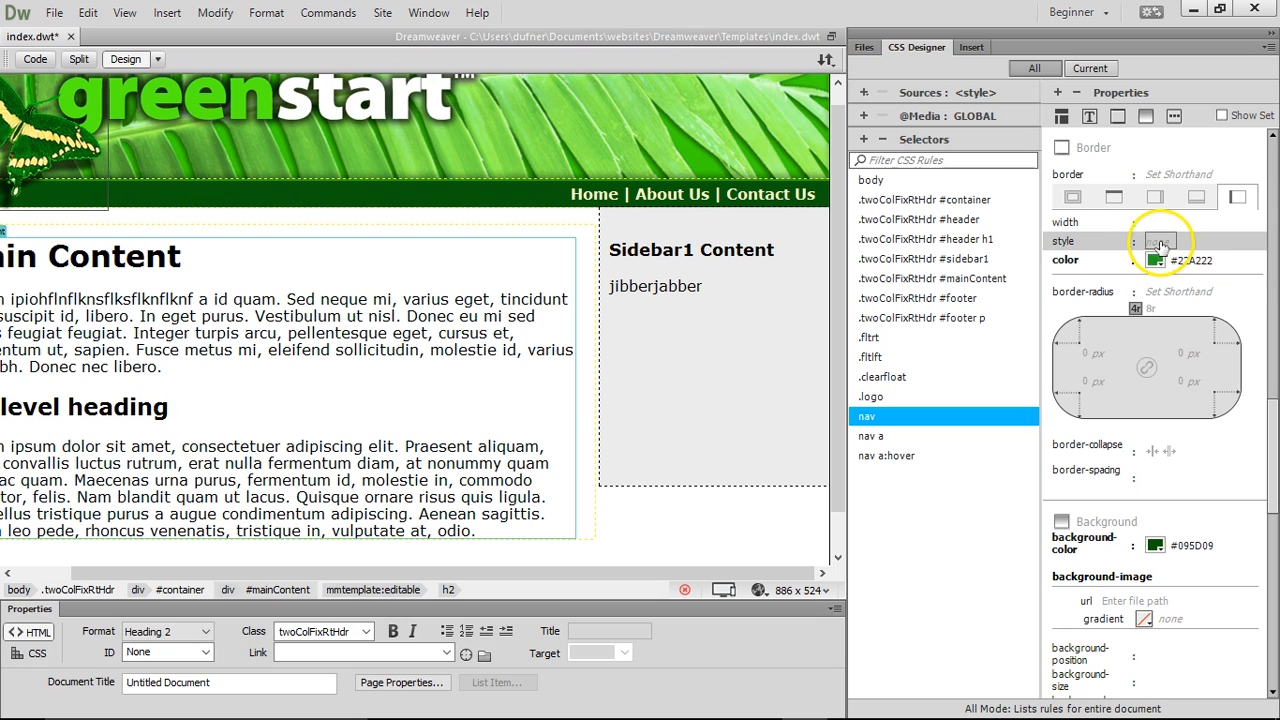
Make the nav rule's left border solid with a width of 2 px and inspect both ends of the navigation bar
click(1157, 243)
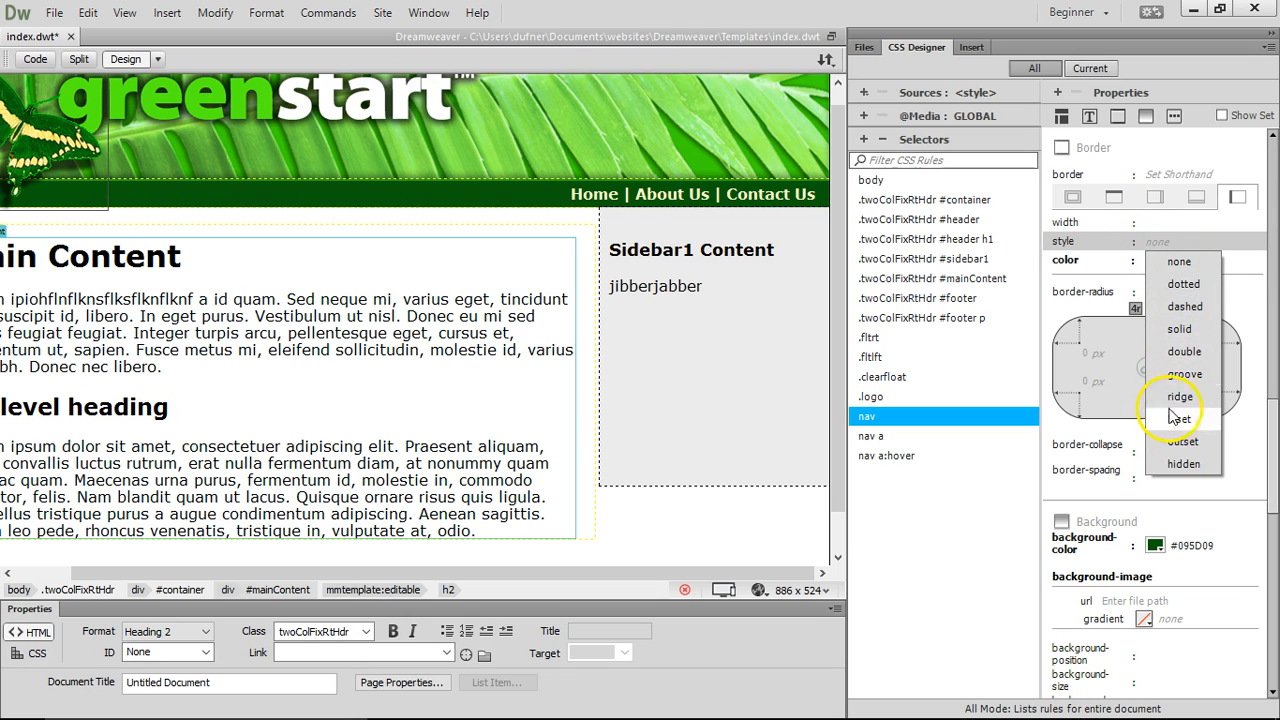
click(1180, 329)
click(1159, 224)
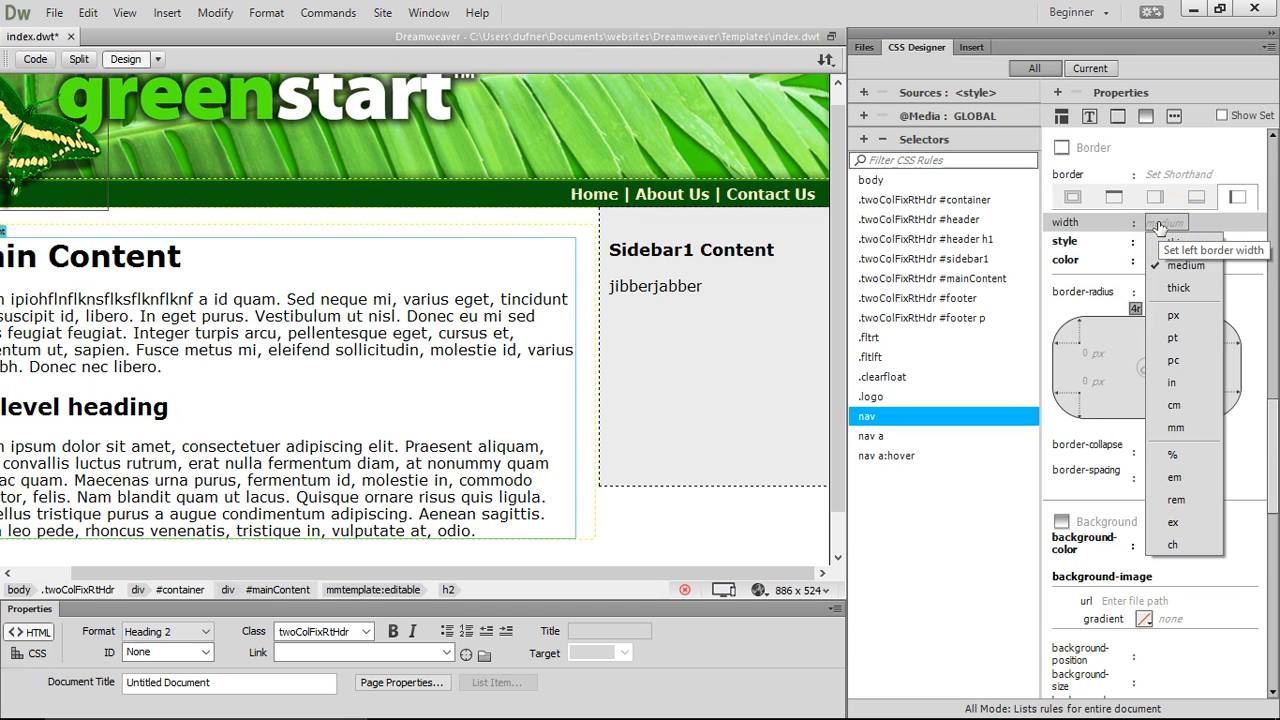
click(1174, 315)
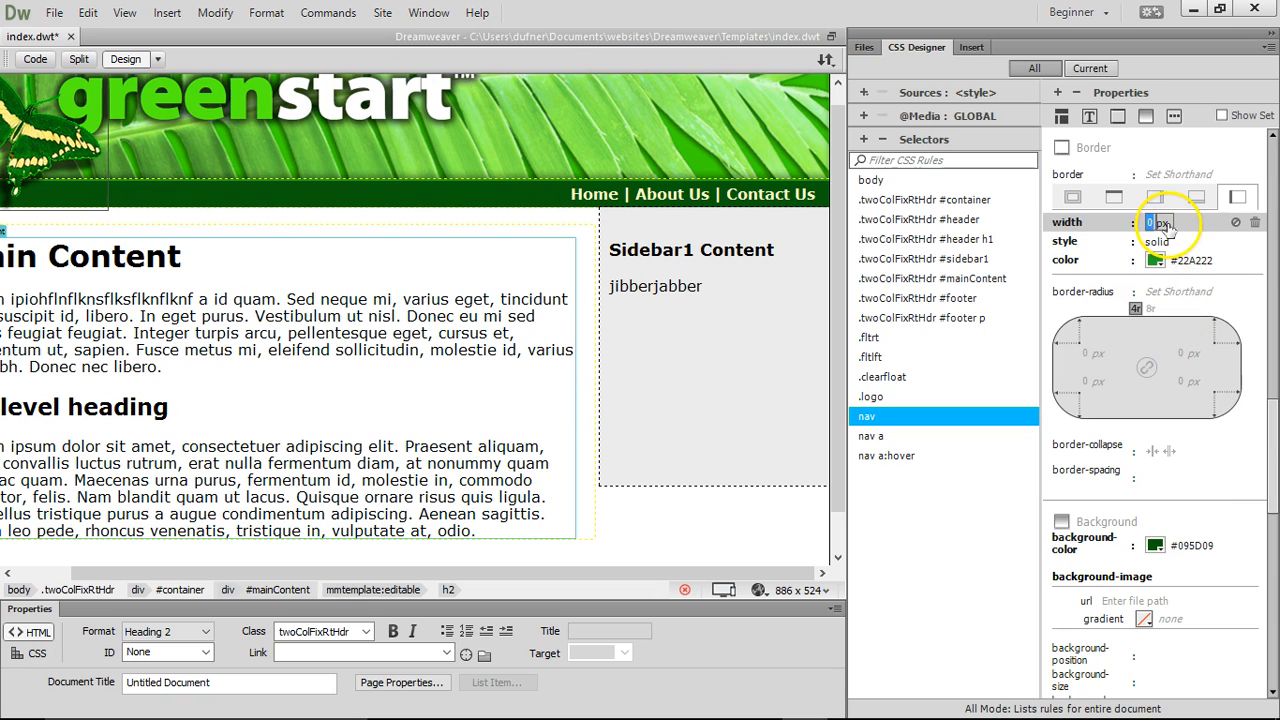
text(2)
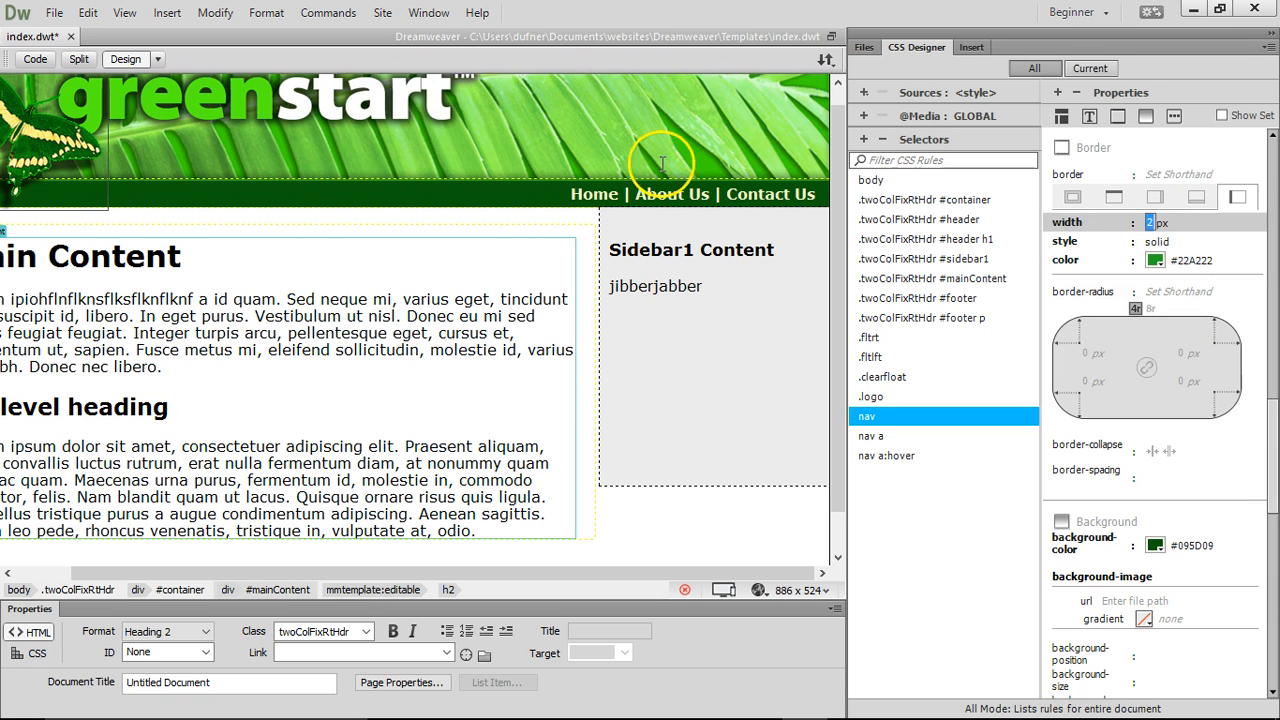
drag(512, 576, 260, 514)
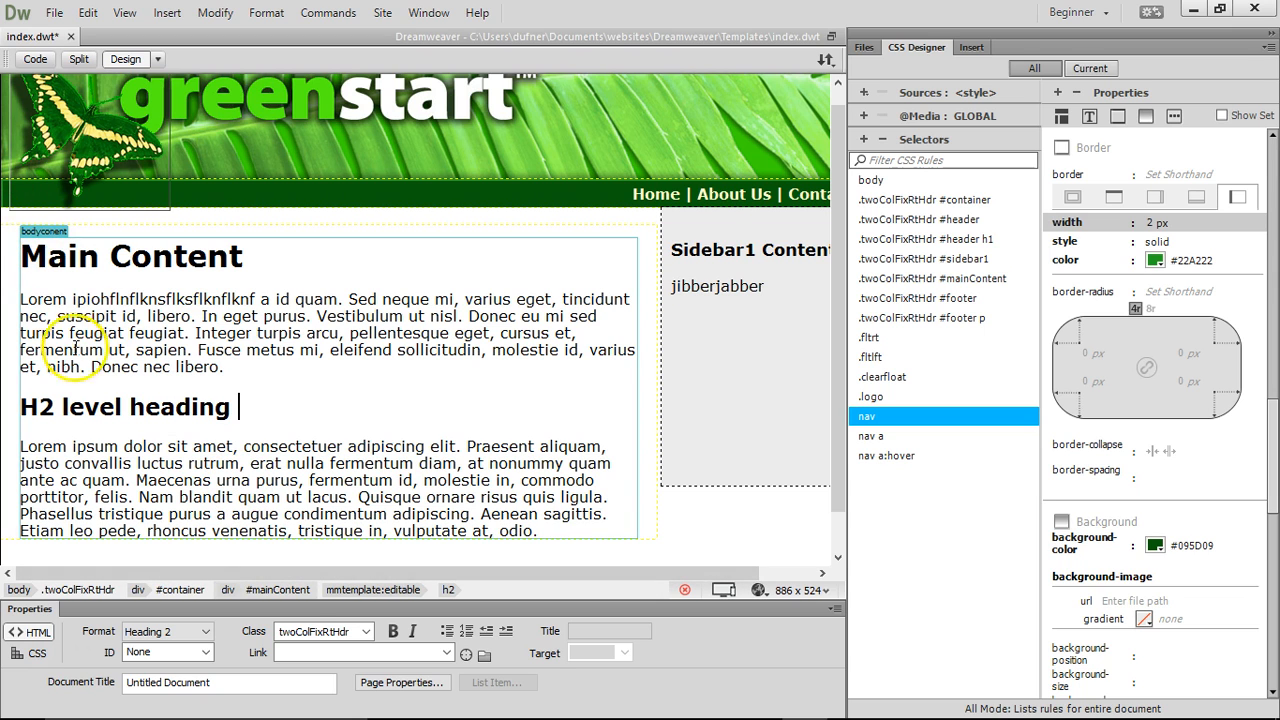
drag(320, 571, 683, 551)
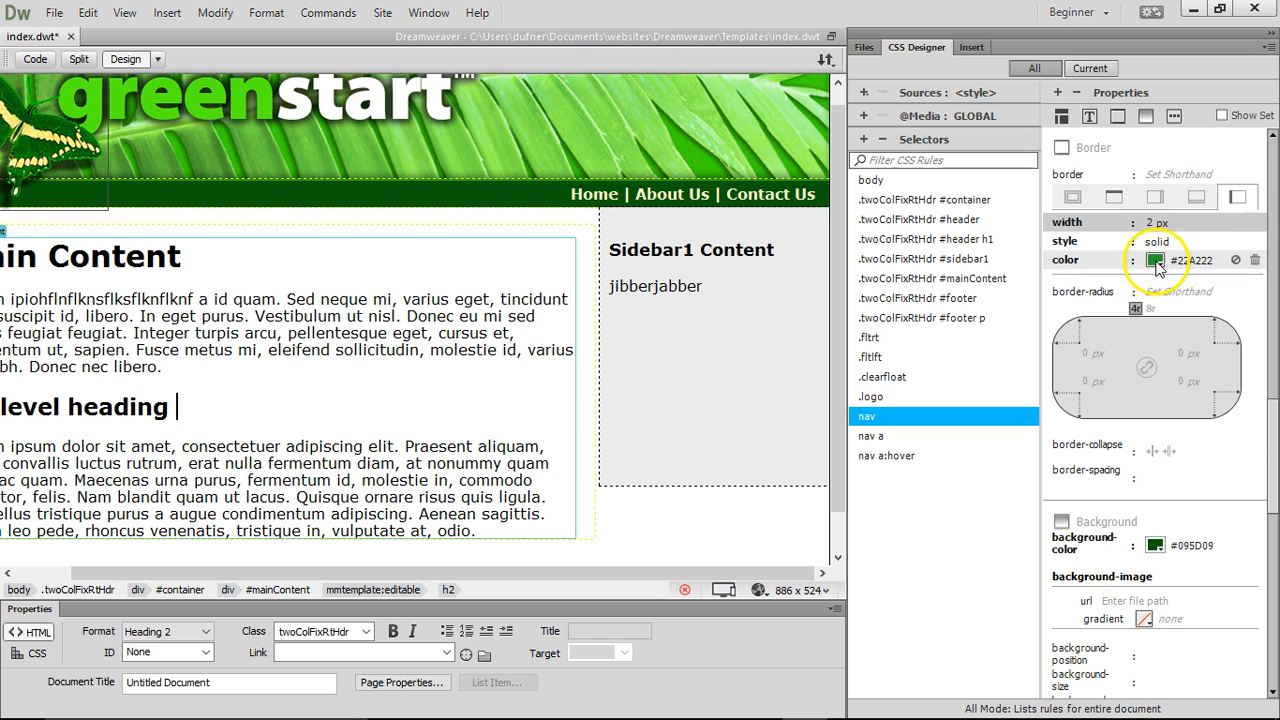
Sample the navigation bar's green for the nav rule's bottom border color, darken it to #033303 and copy that value
click(1155, 198)
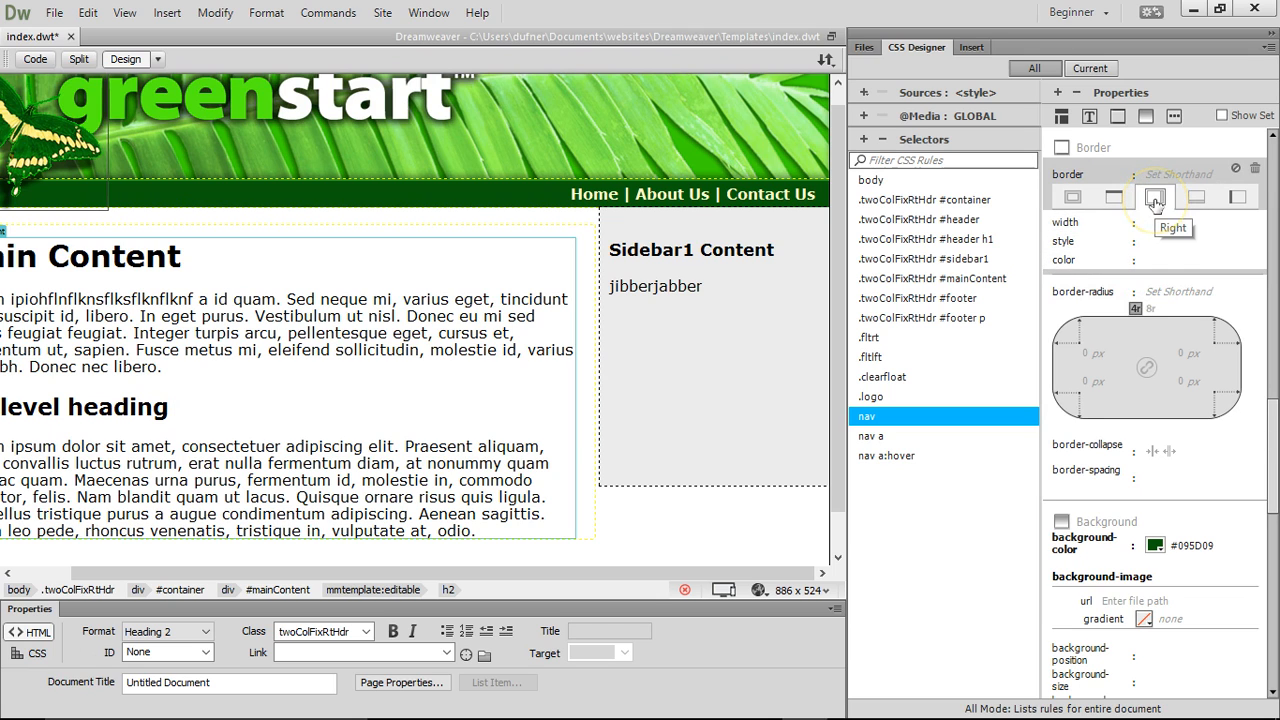
click(1196, 197)
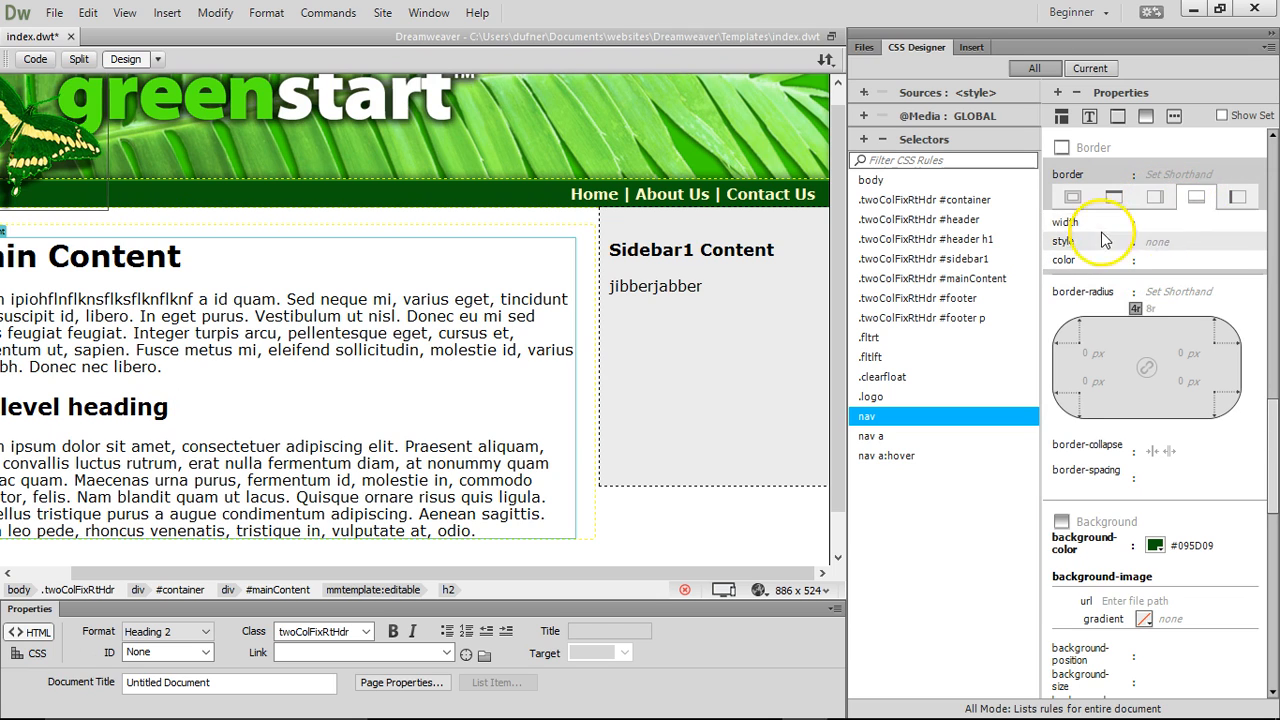
click(1155, 261)
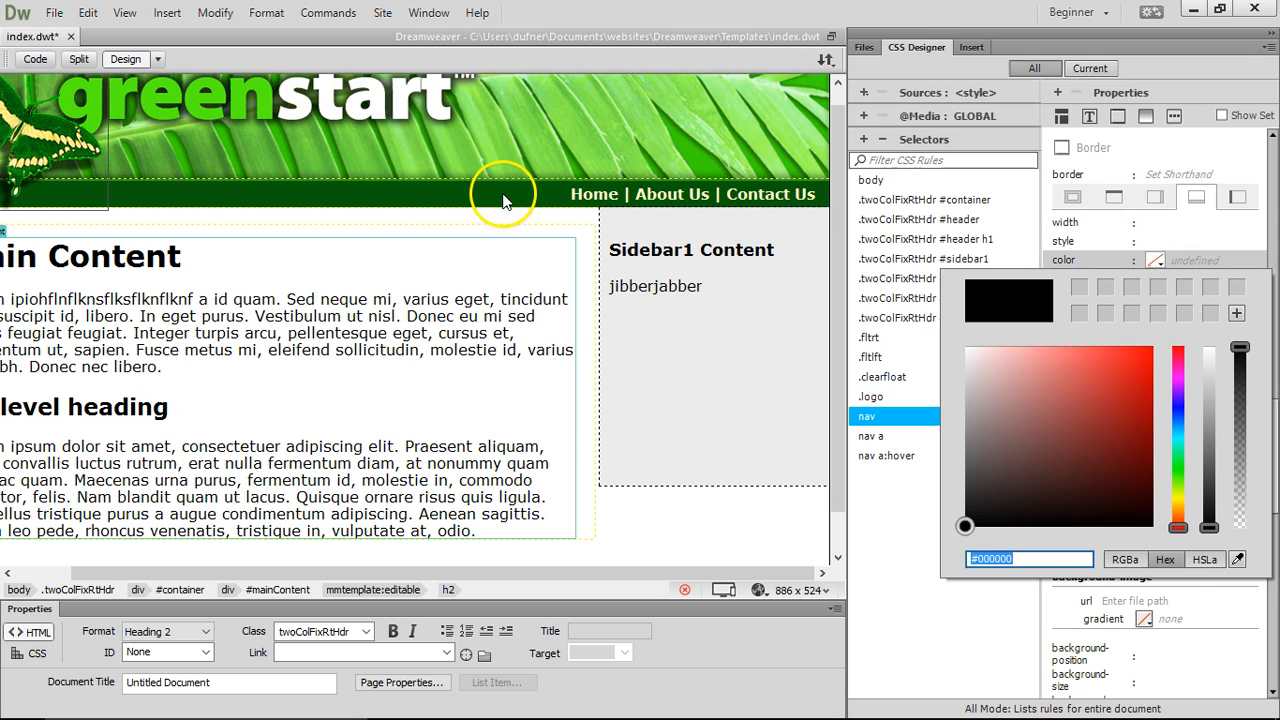
click(1156, 262)
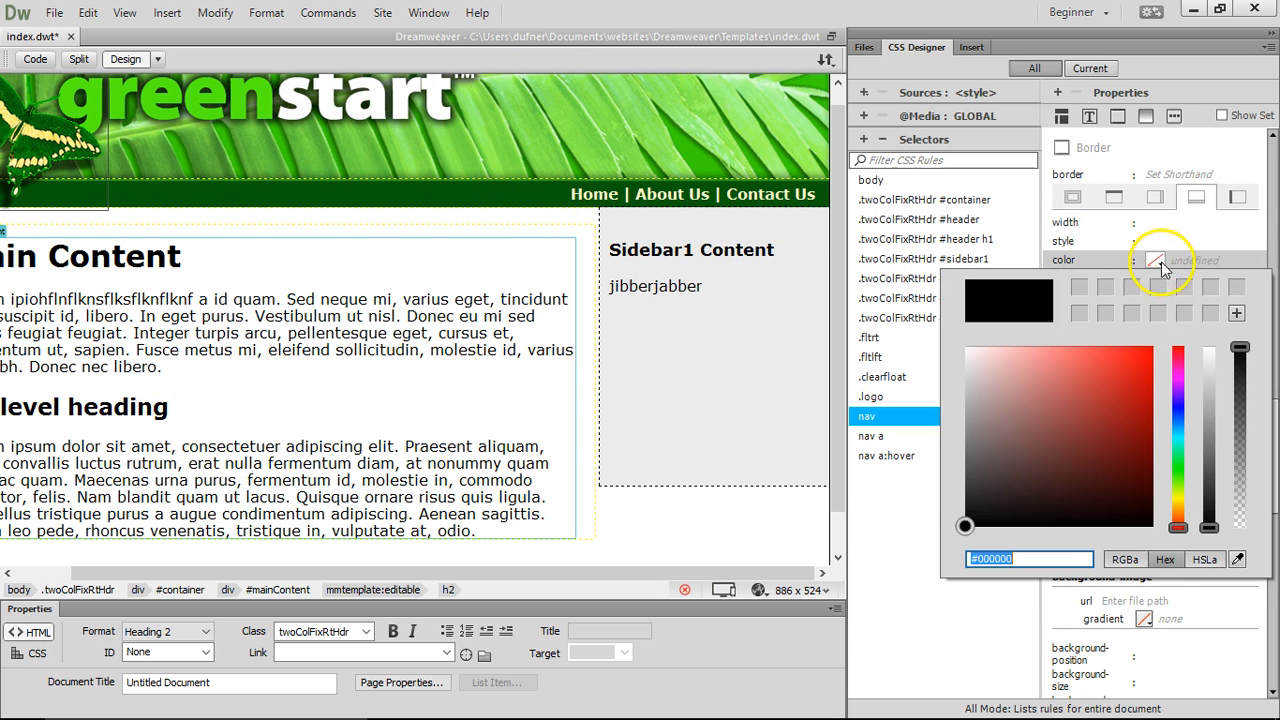
click(1237, 561)
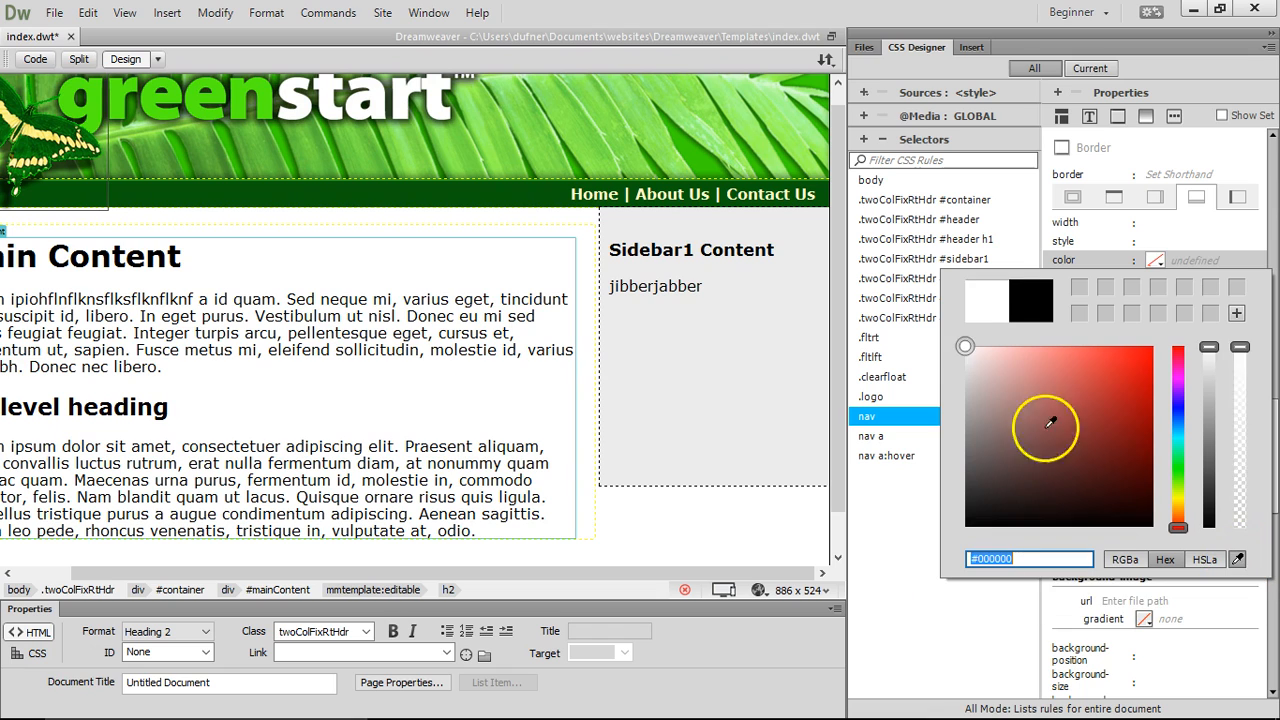
click(537, 193)
drag(1139, 477, 1141, 490)
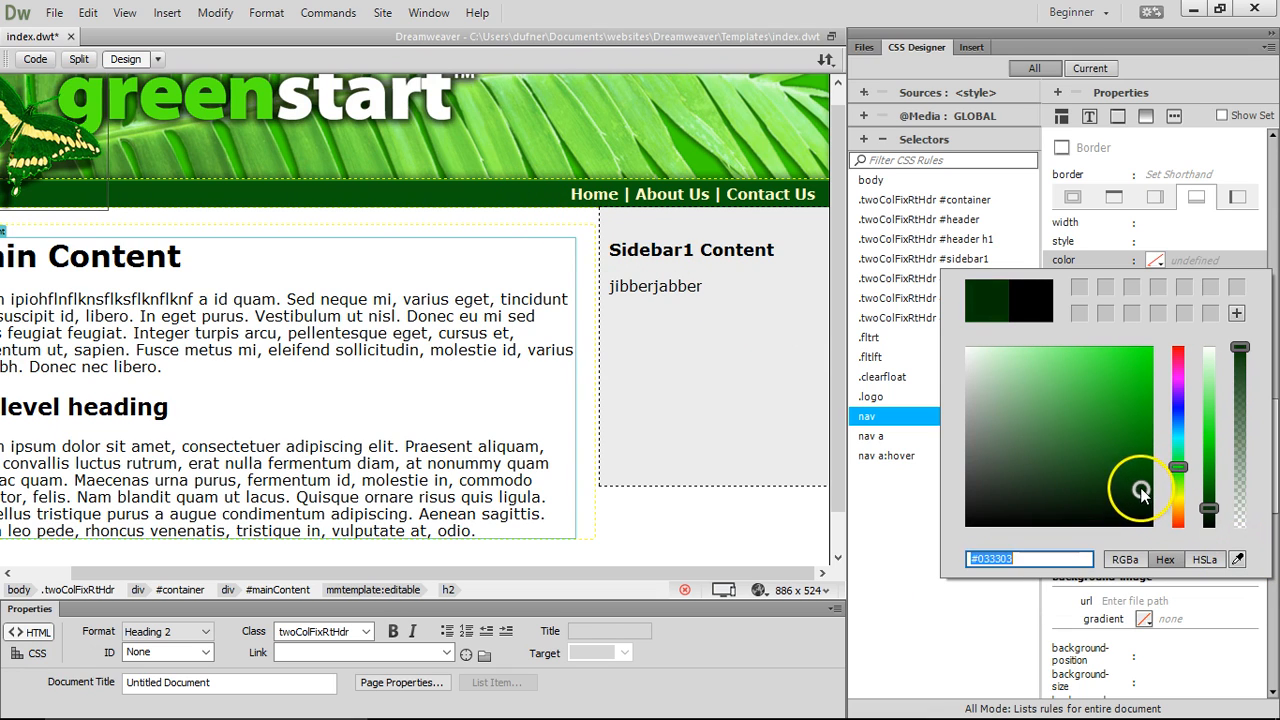
key(Return)
click(1193, 260)
double_click(1192, 262)
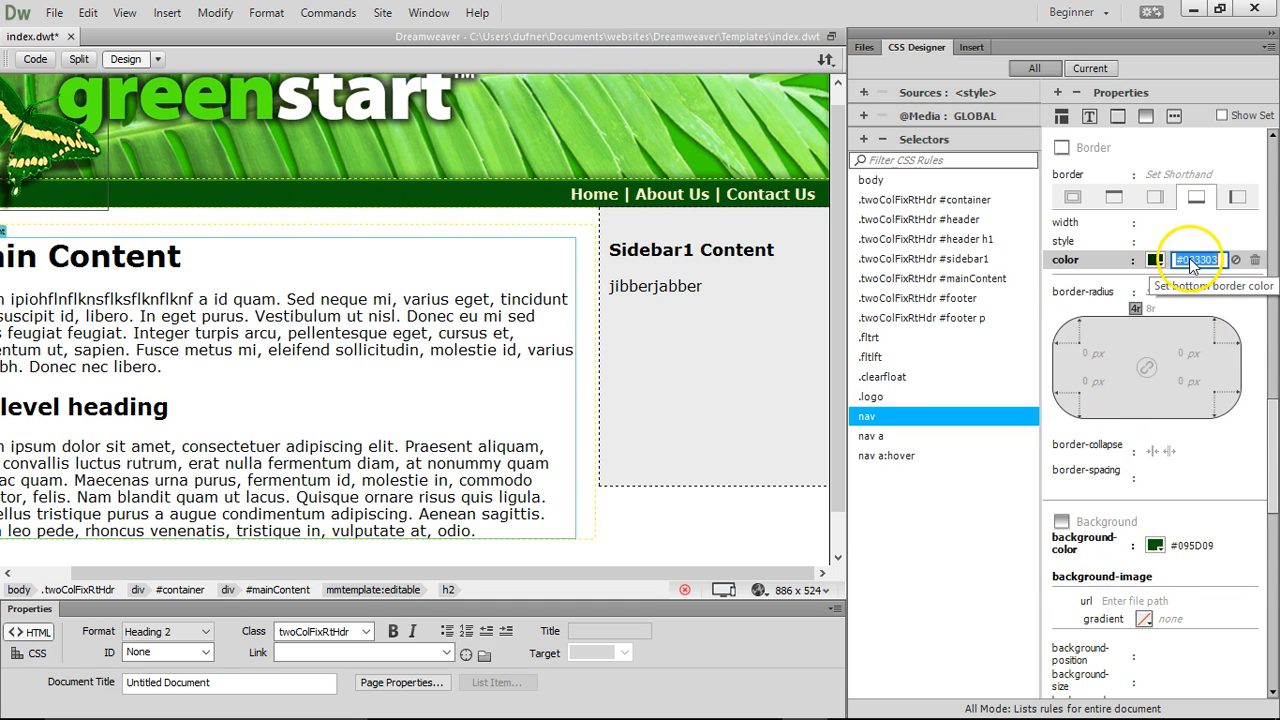
Make the nav rule's bottom border solid with a width of 2 px
click(1158, 243)
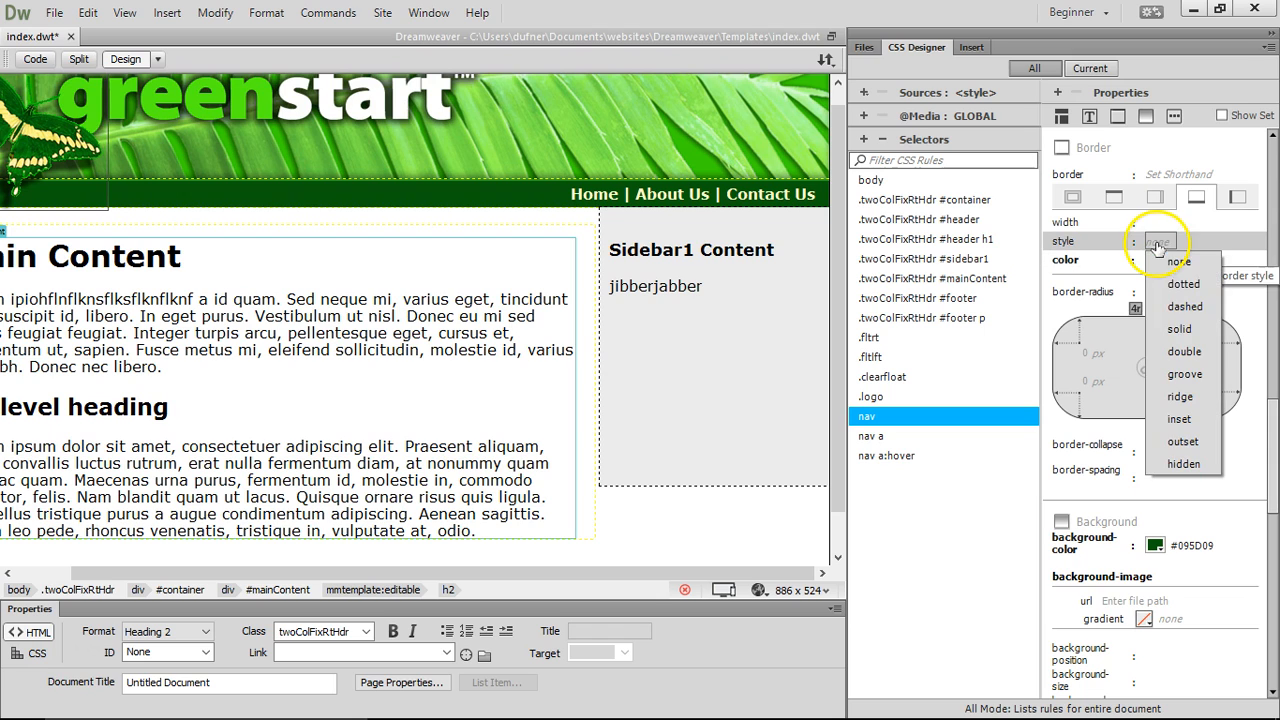
click(1182, 330)
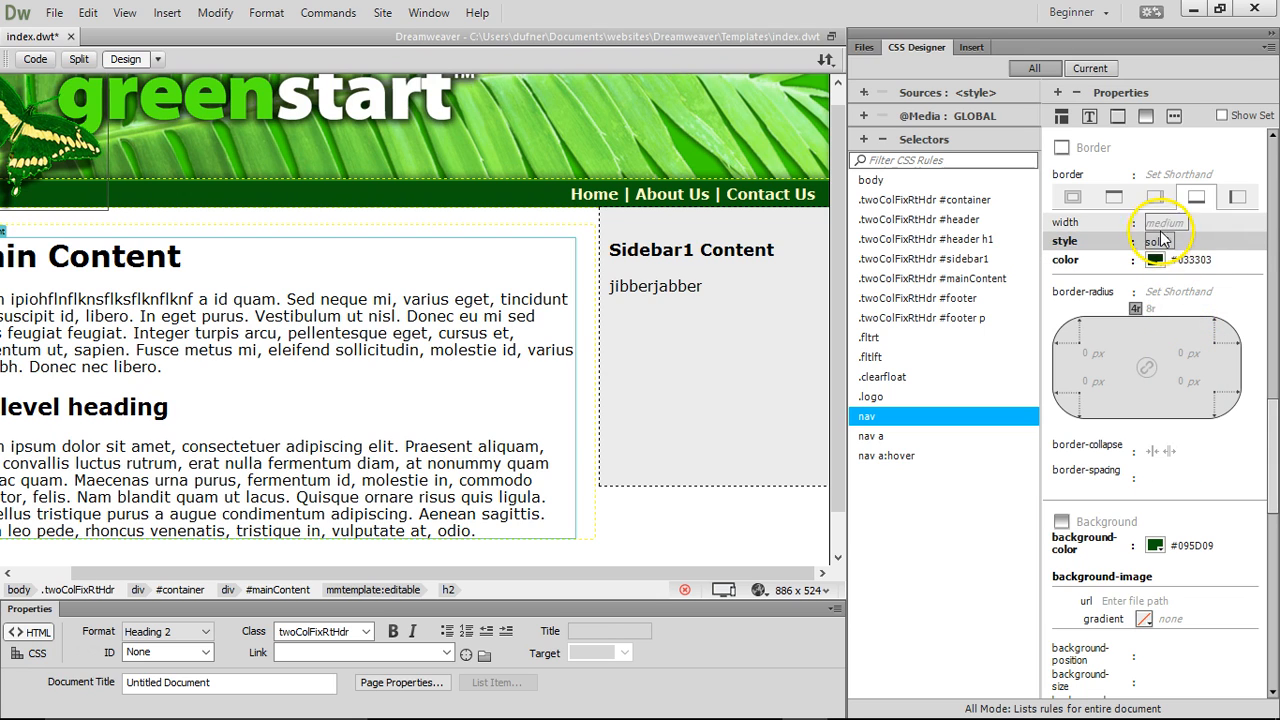
click(1158, 224)
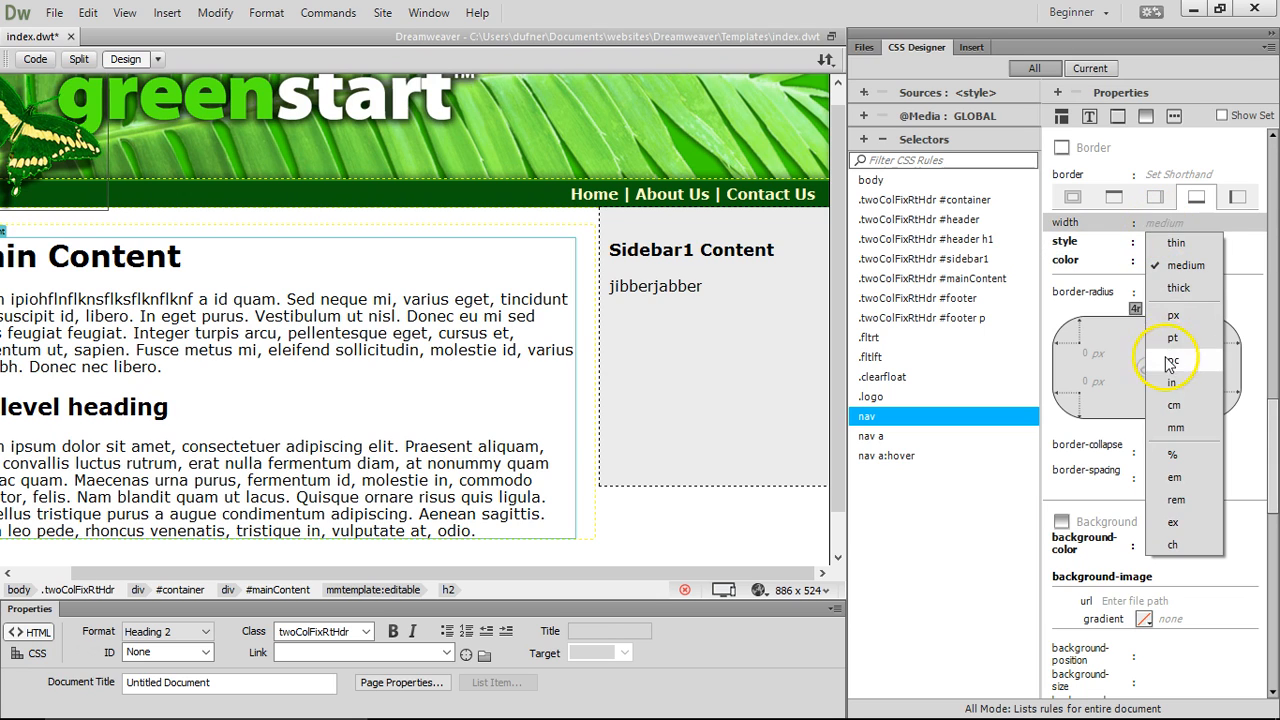
click(1173, 318)
text(2)
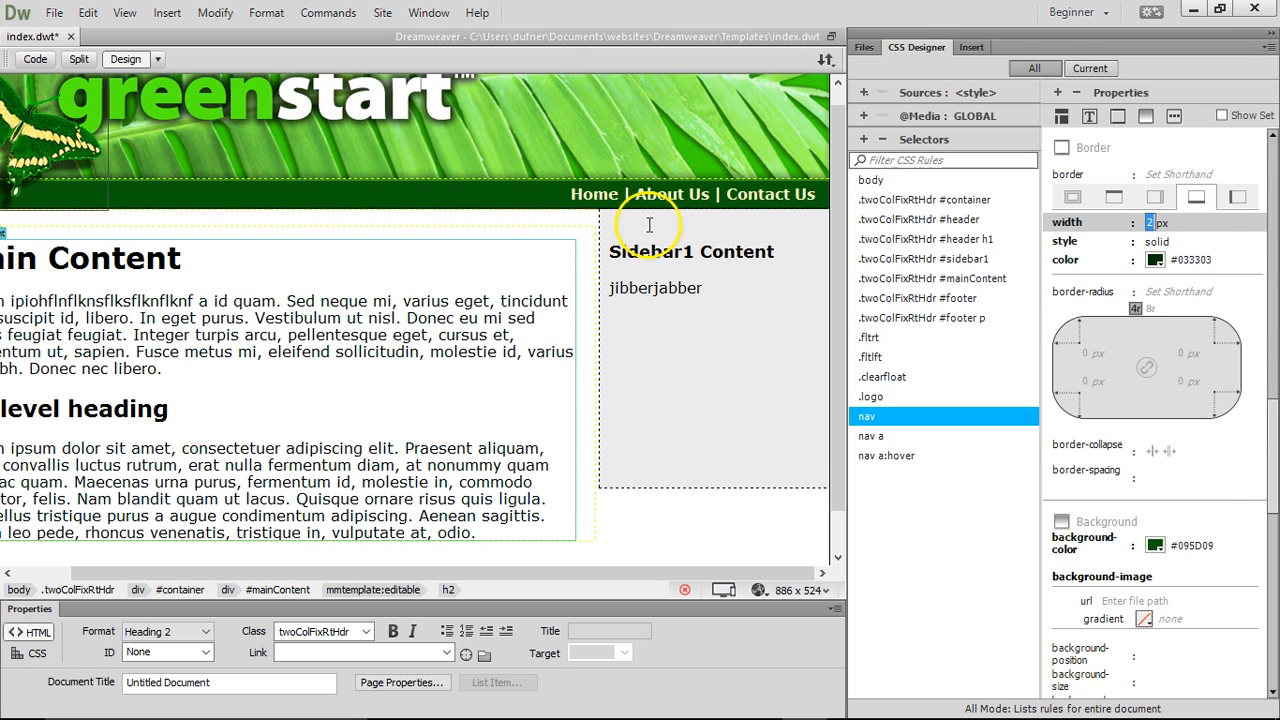
Give the nav rule a solid right border 2 px wide
click(1155, 197)
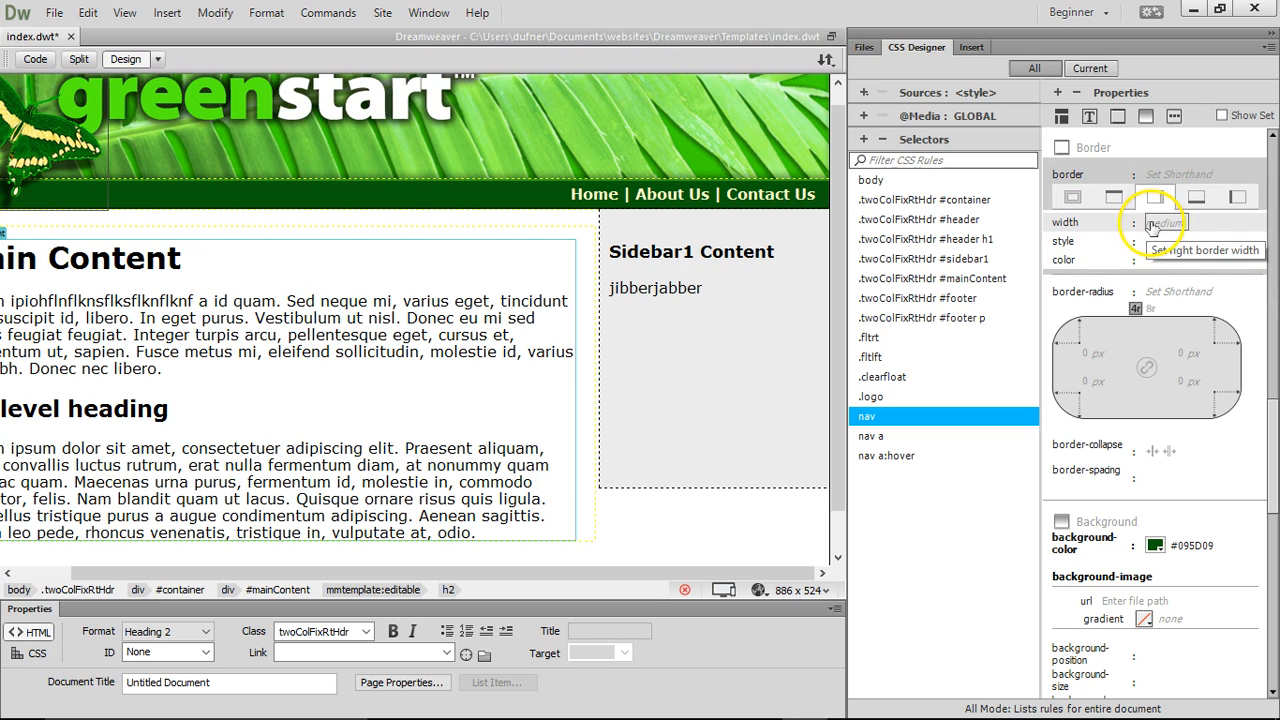
click(1158, 224)
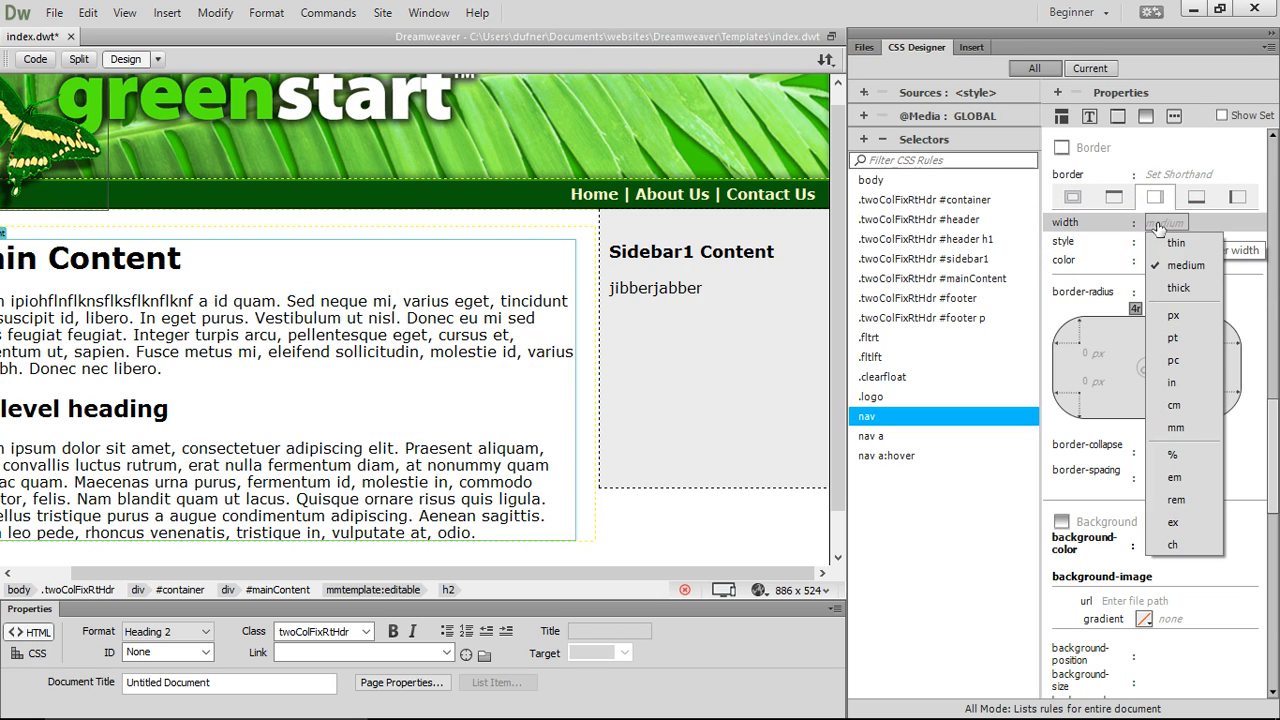
click(1175, 314)
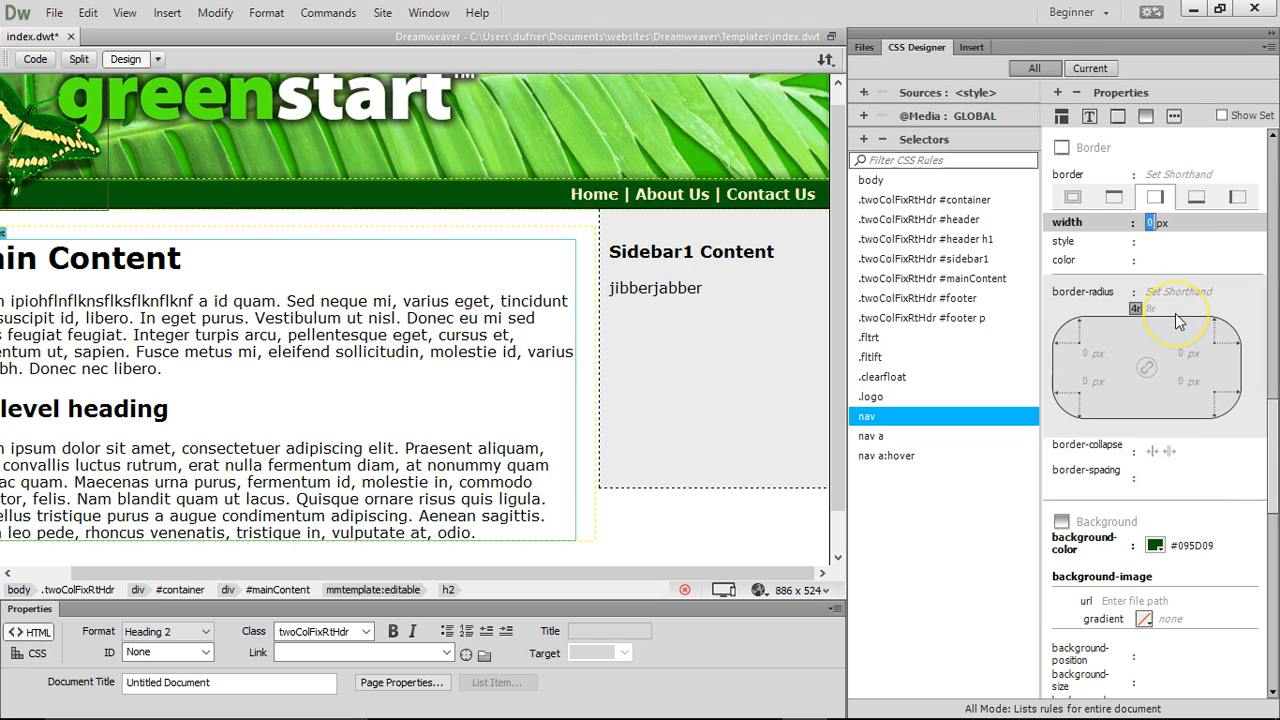
text(2)
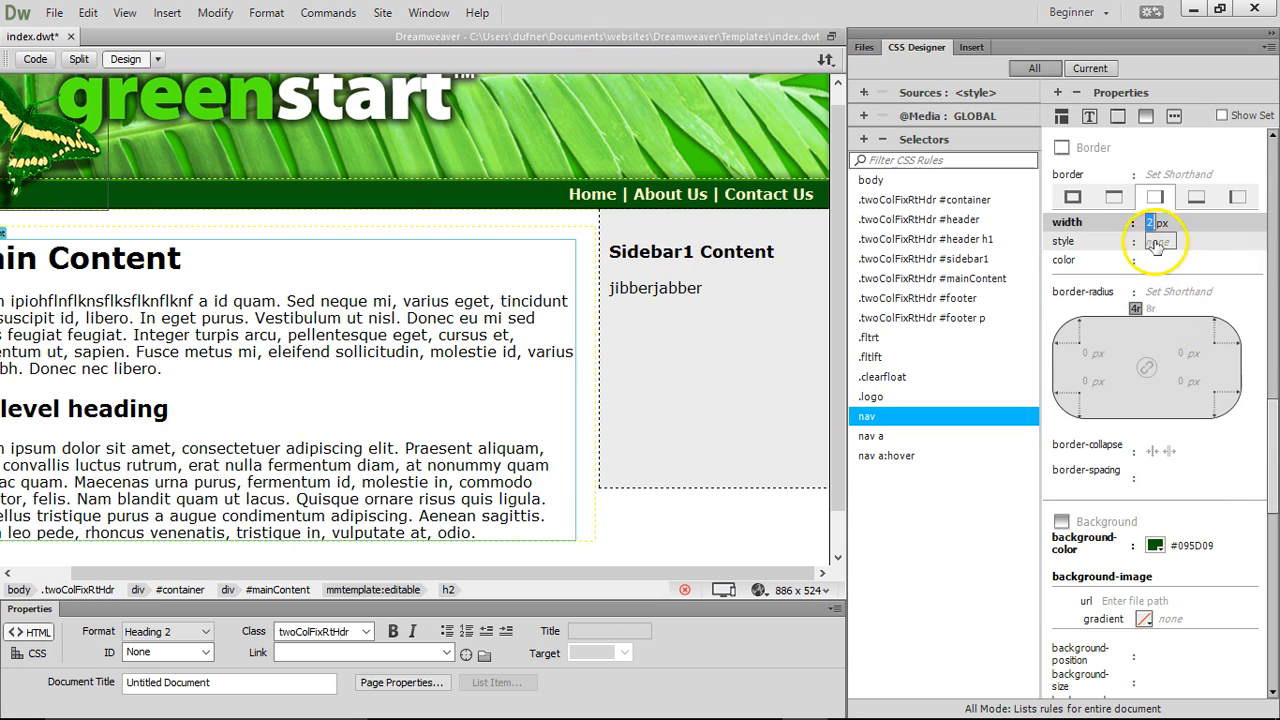
click(1157, 243)
click(1185, 331)
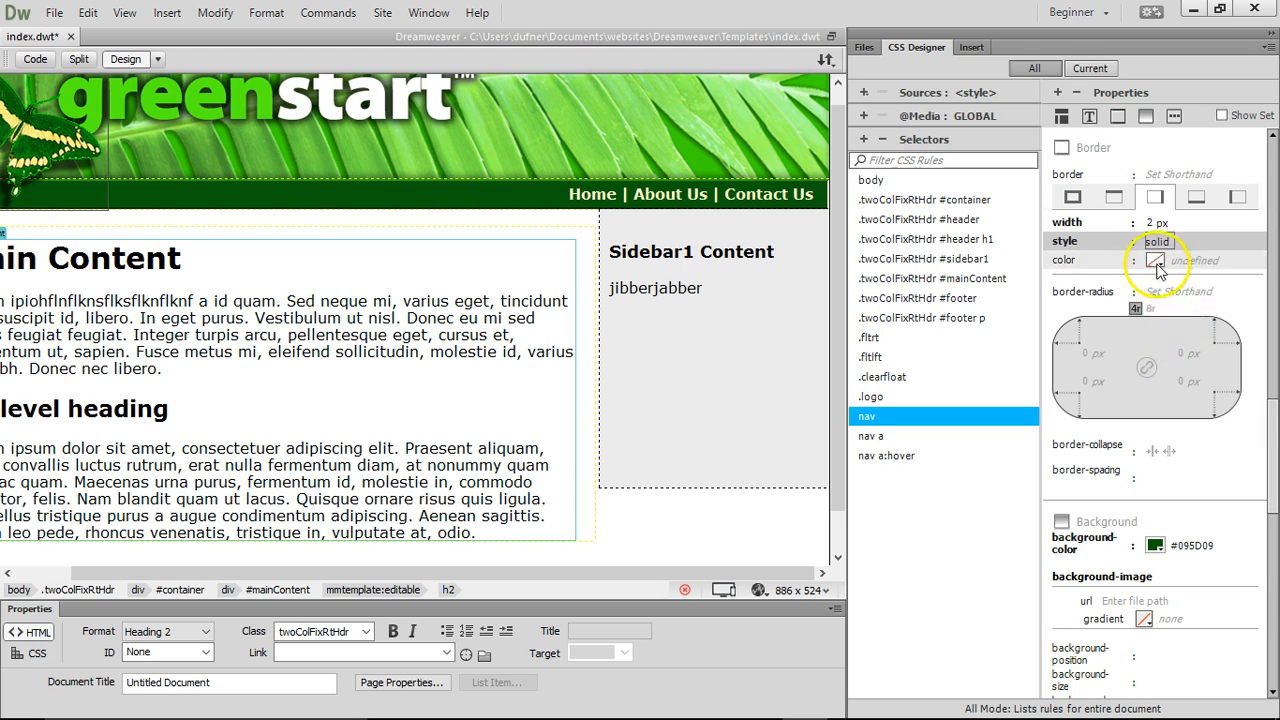
Set the nav rule's right border color to #033303
click(1155, 261)
click(1088, 413)
key(Return)
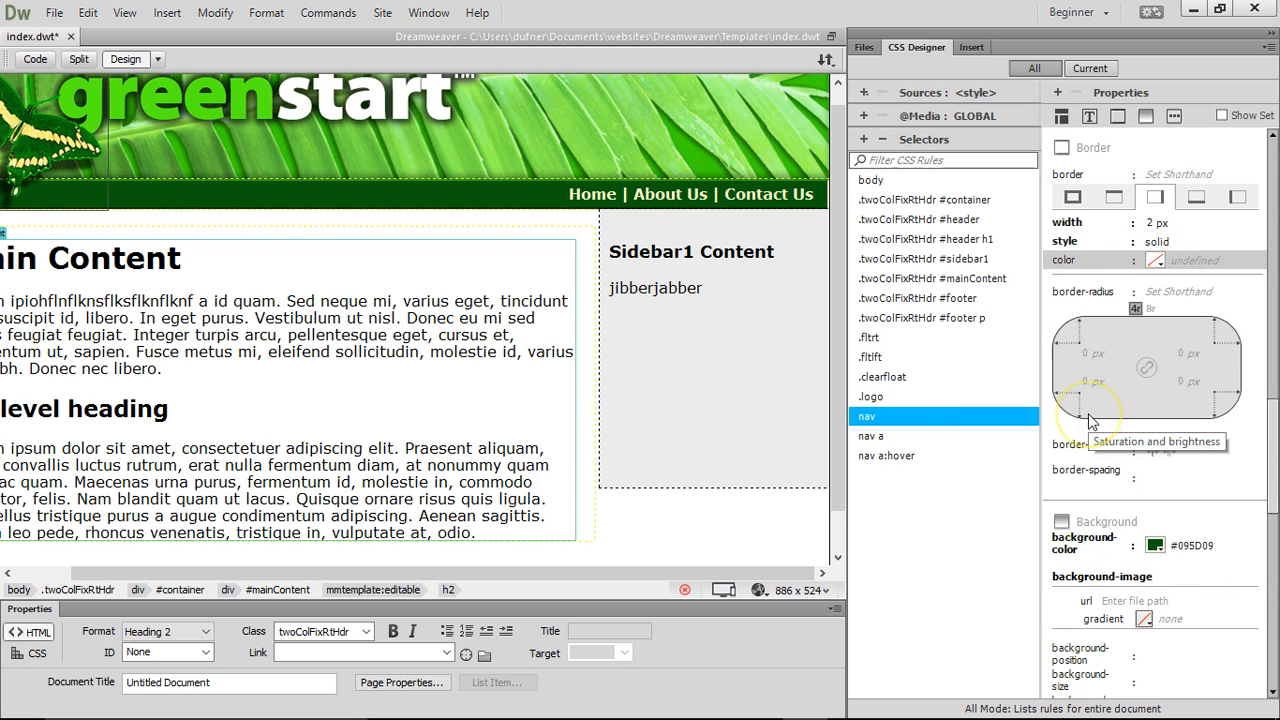
click(1194, 259)
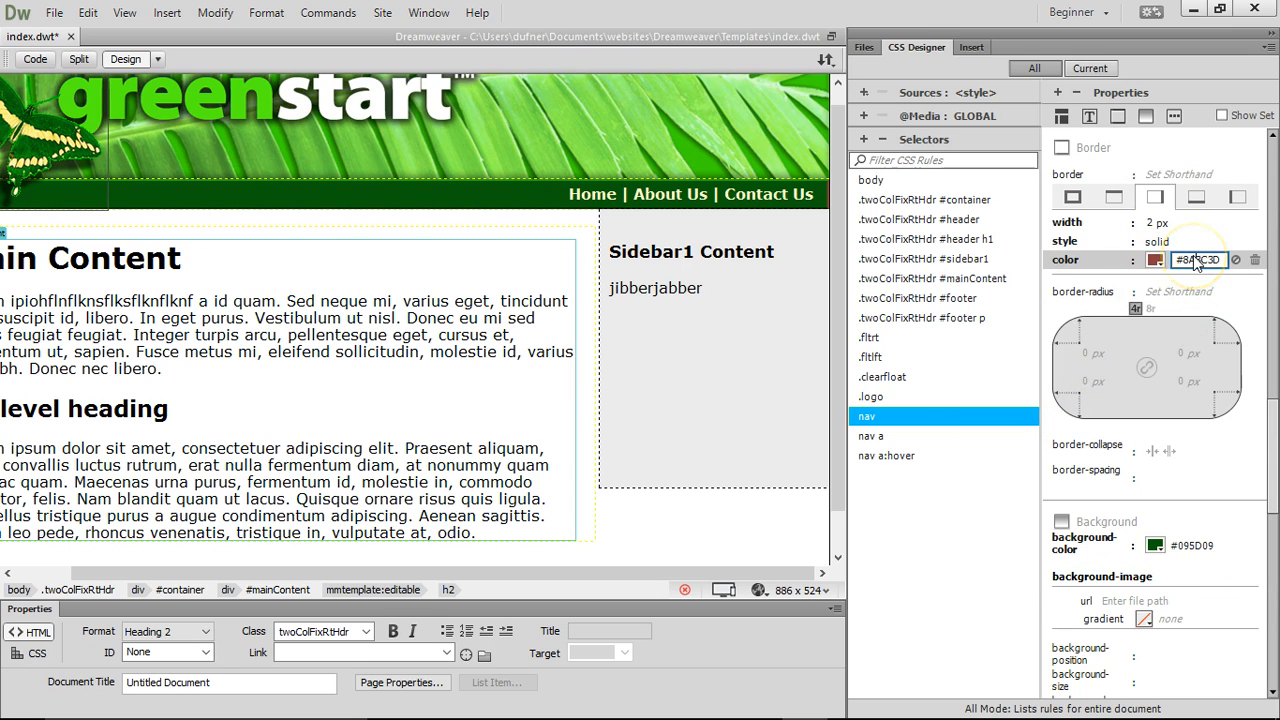
key(ctrl+a)
text(#033303)
click(425, 300)
click(718, 495)
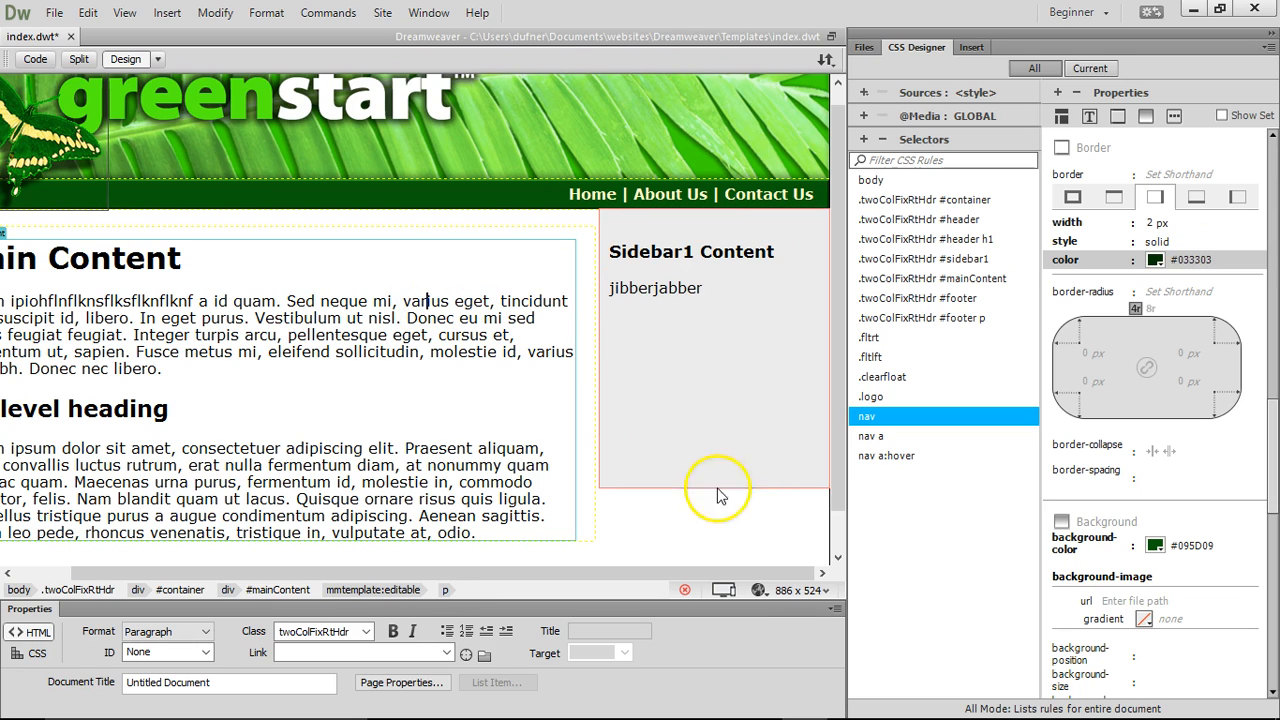
Preview the template in the browser, saving the changes to index.dwt, and return to Dreamweaver
click(758, 590)
click(815, 596)
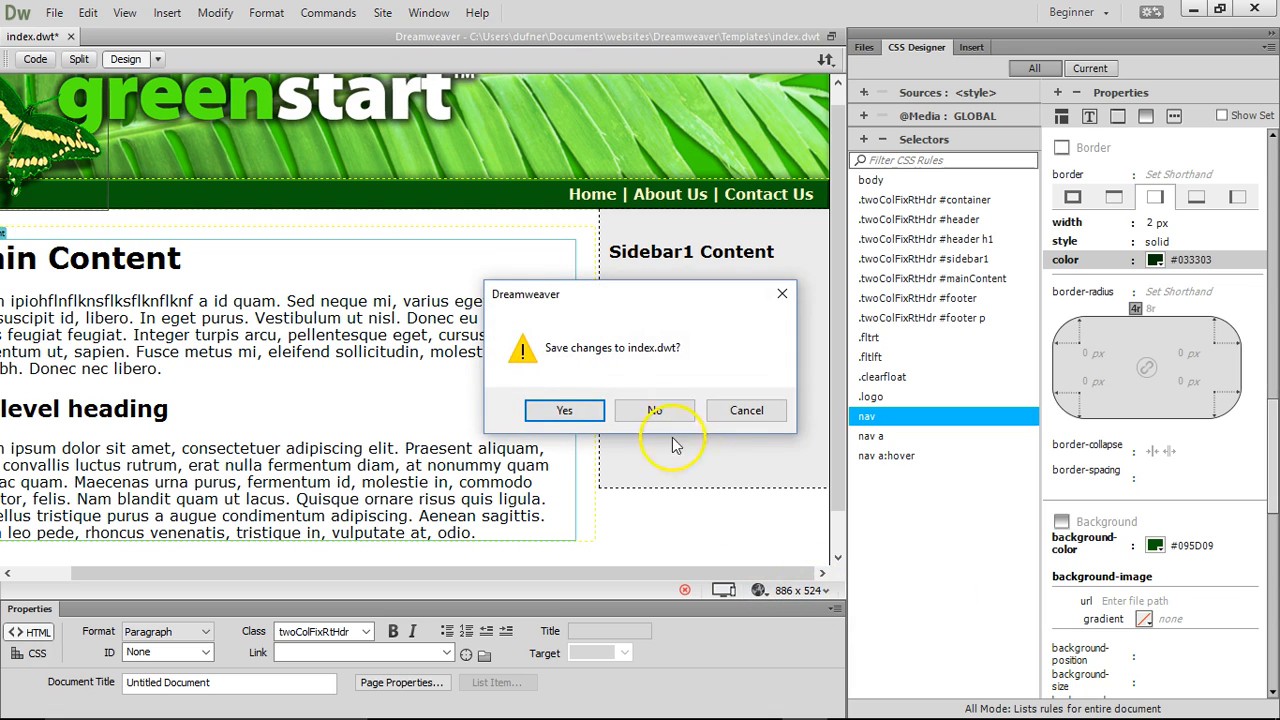
click(565, 410)
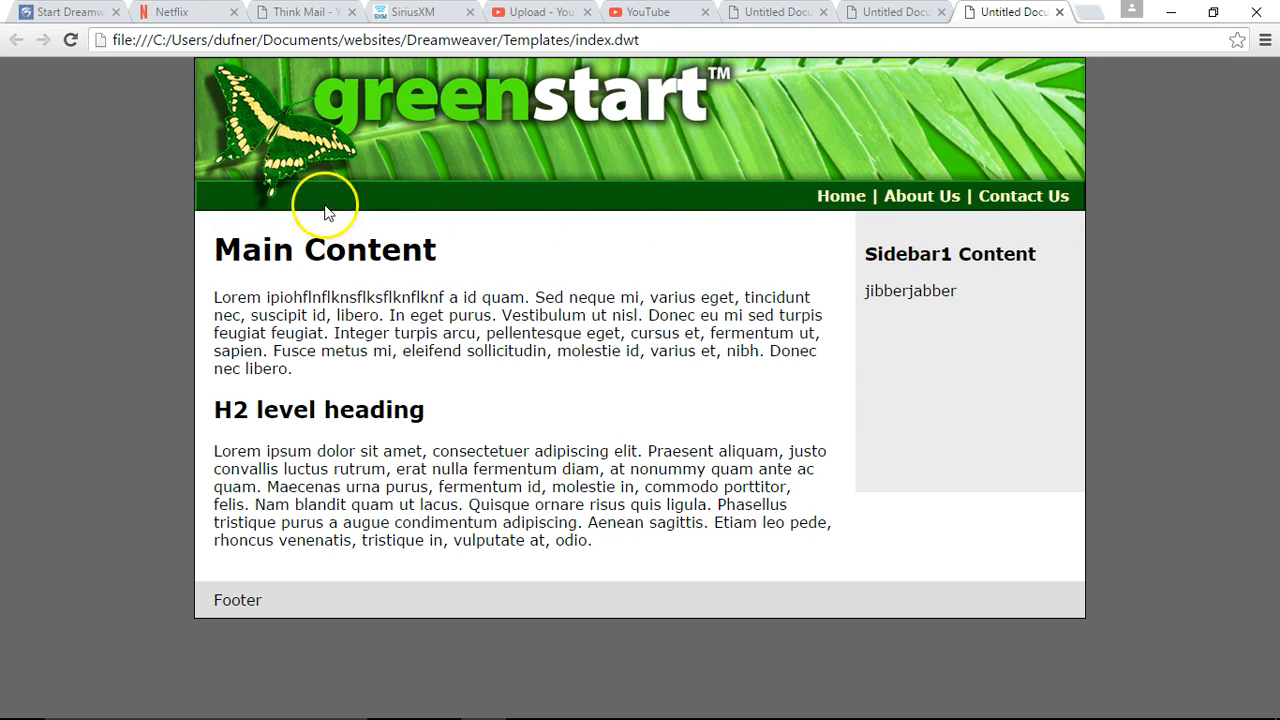
click(1157, 14)
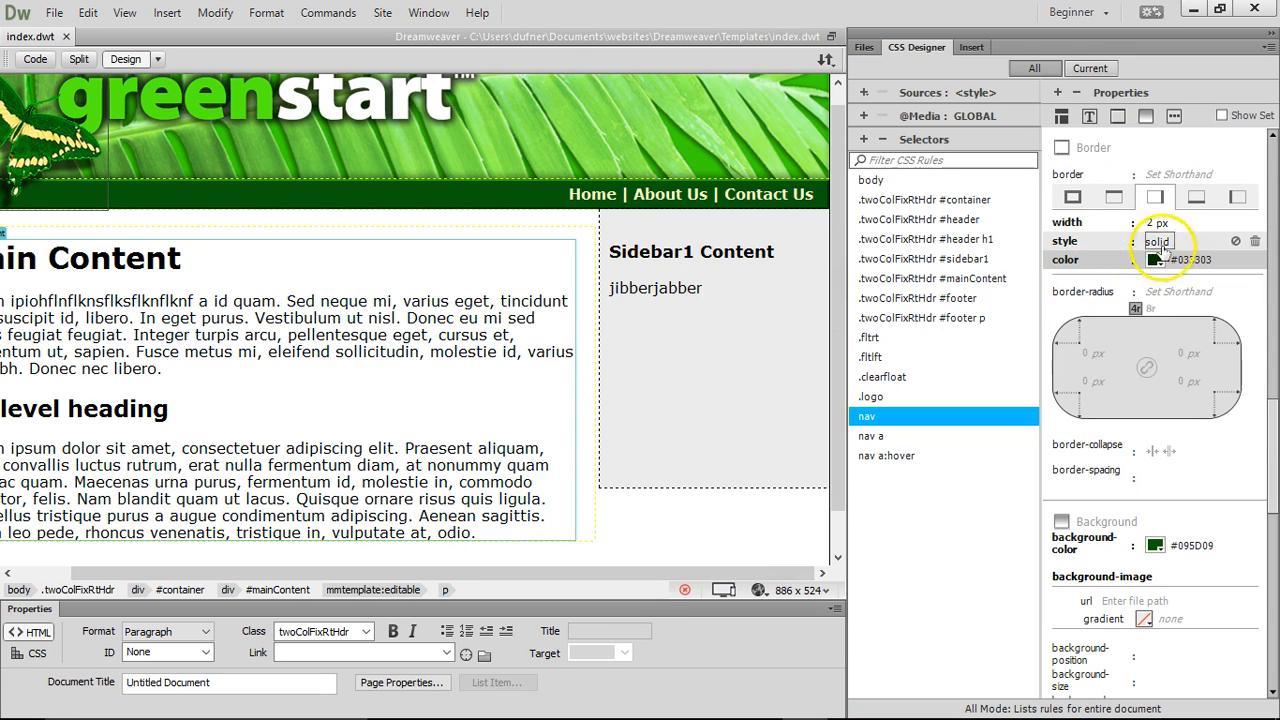
Try a 5 px width for the nav rule's bottom border, and settle on 3 px
drag(1272, 462, 1266, 184)
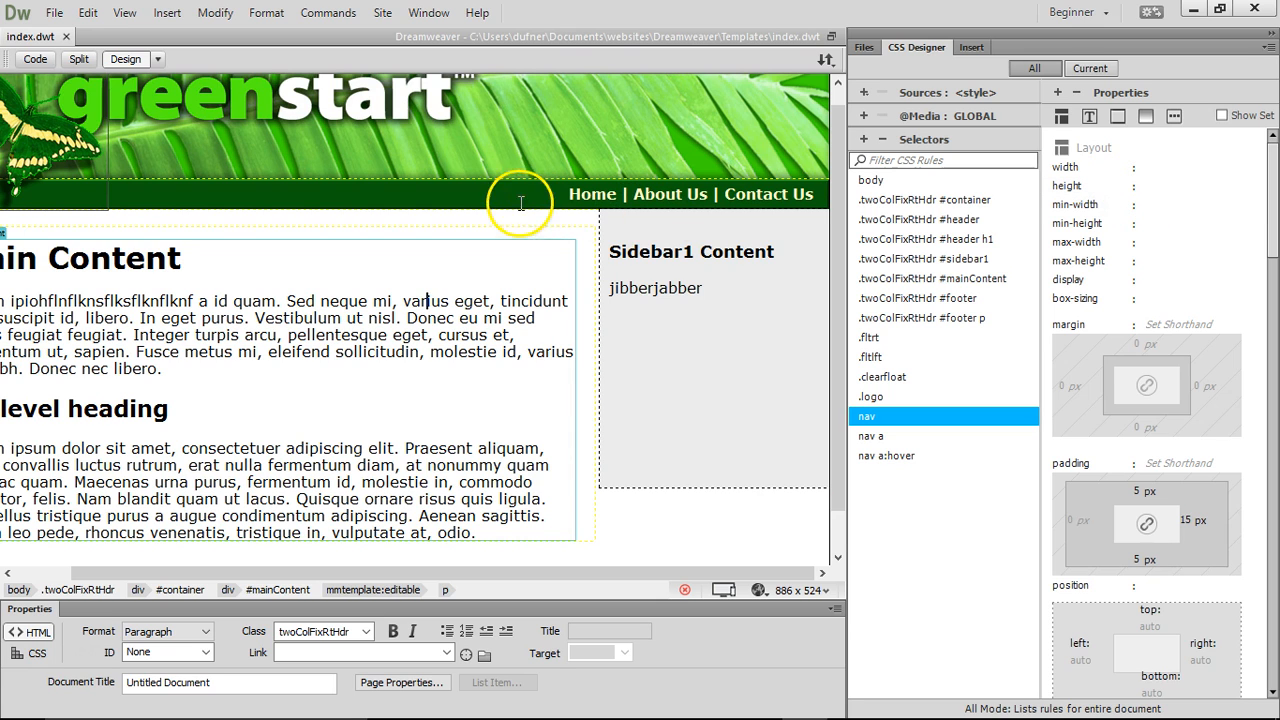
drag(1272, 240, 1268, 420)
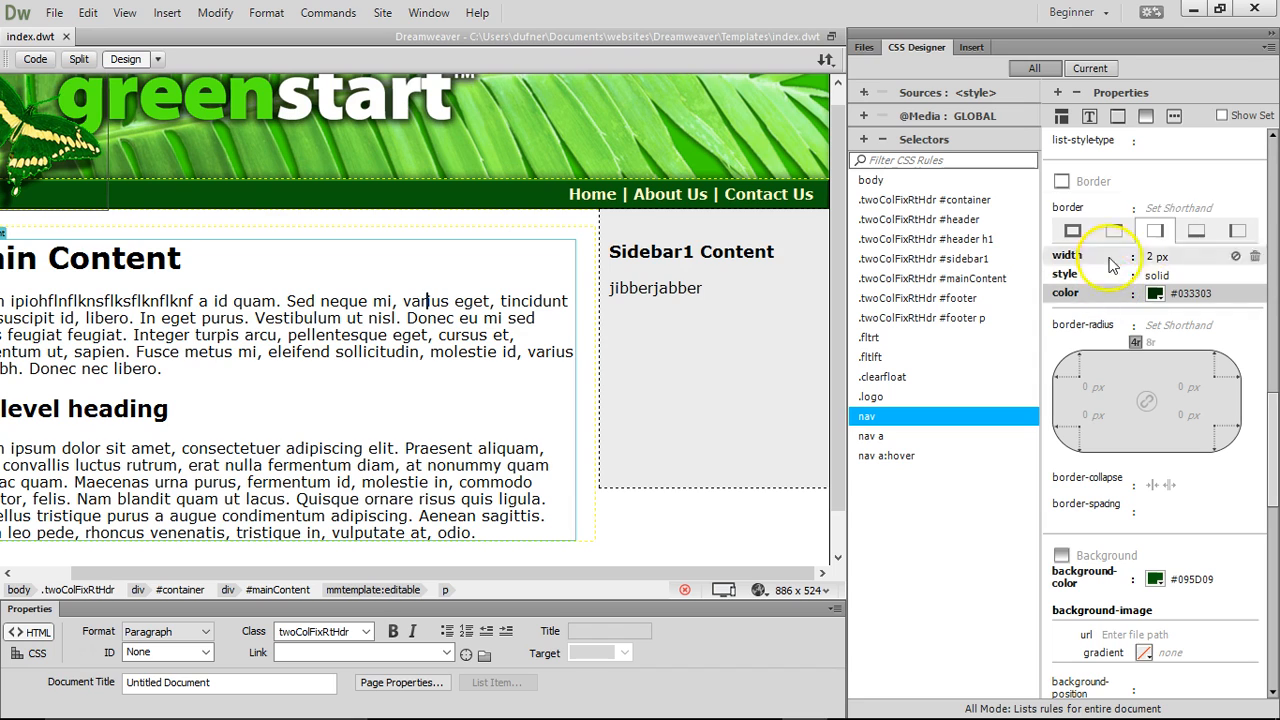
click(1196, 233)
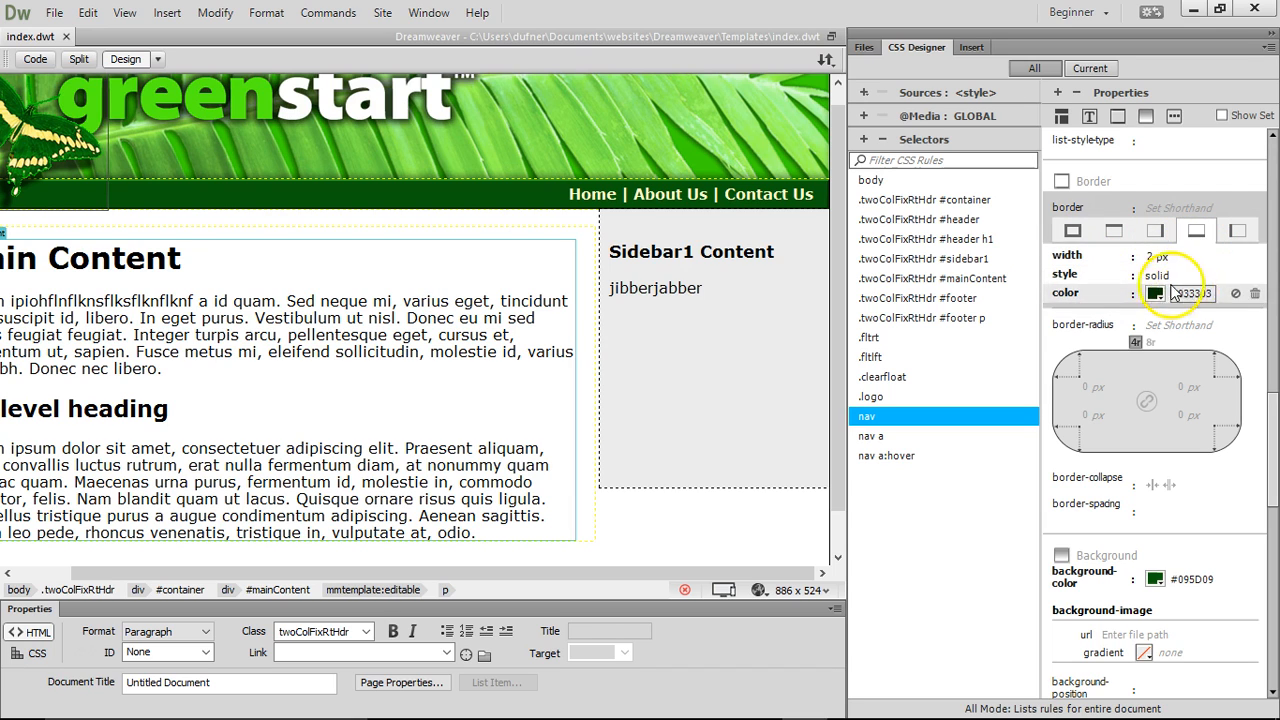
click(1155, 257)
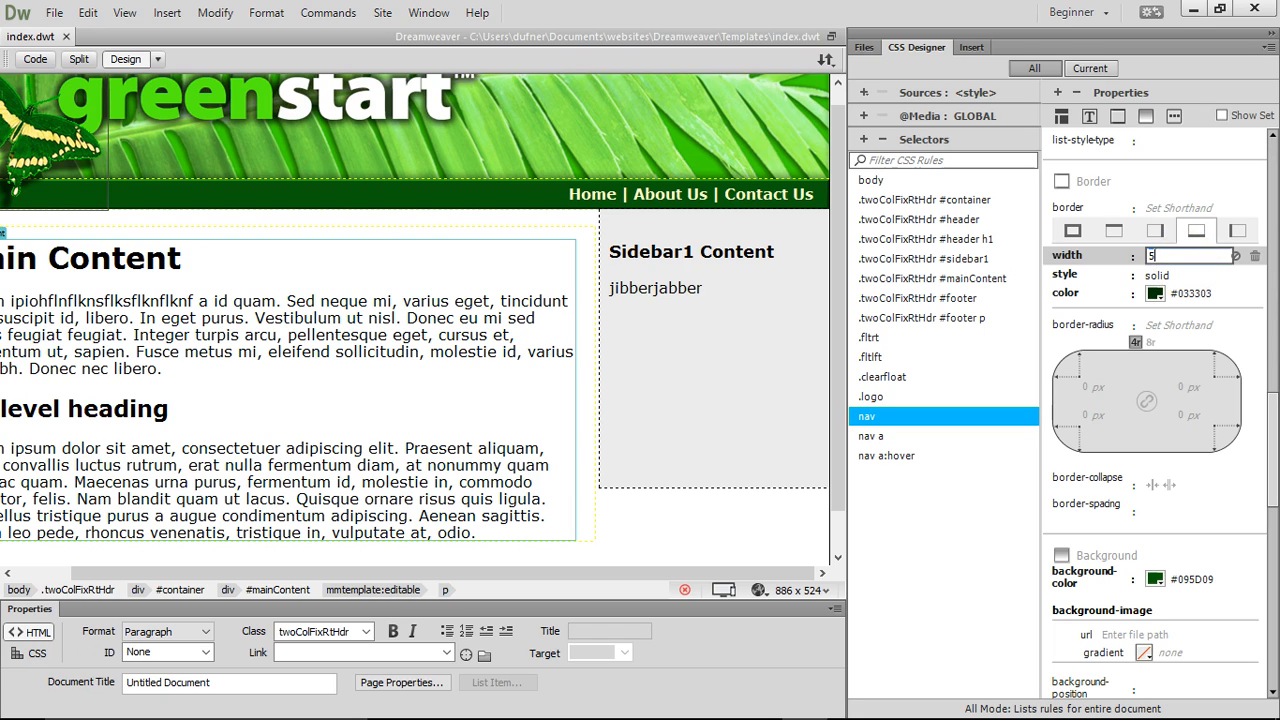
text(5)
key(Return)
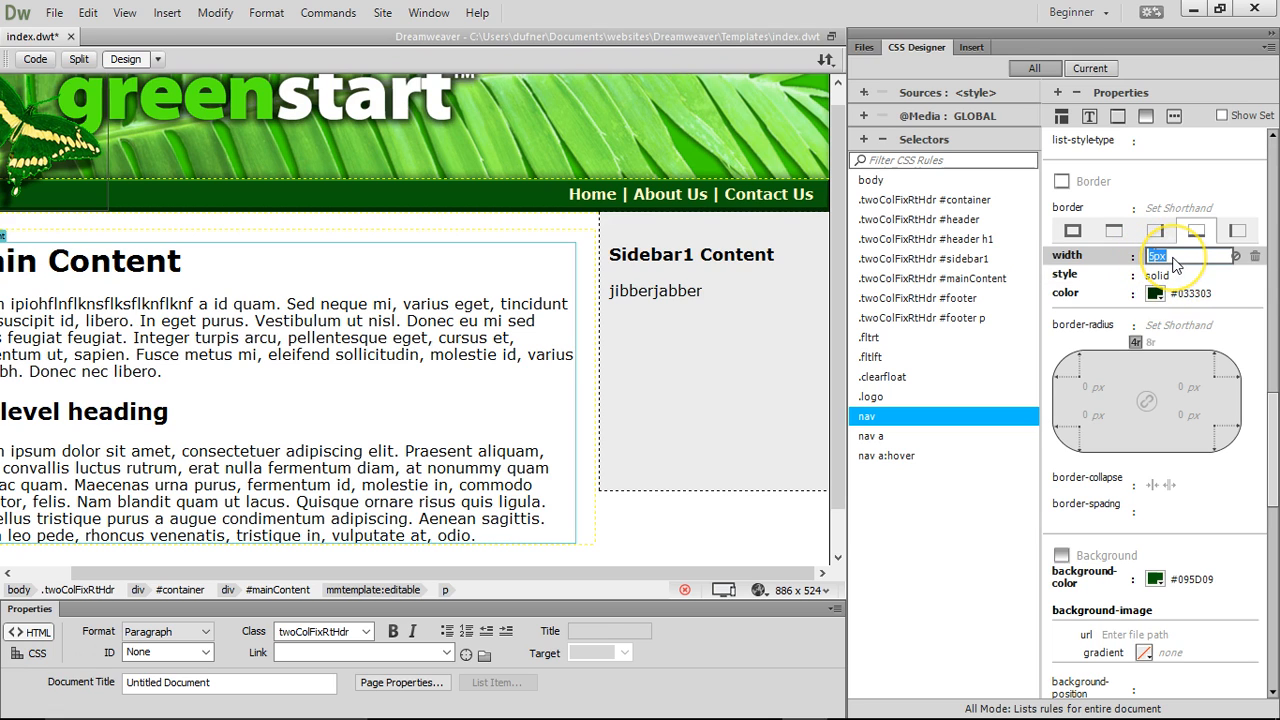
key(Return)
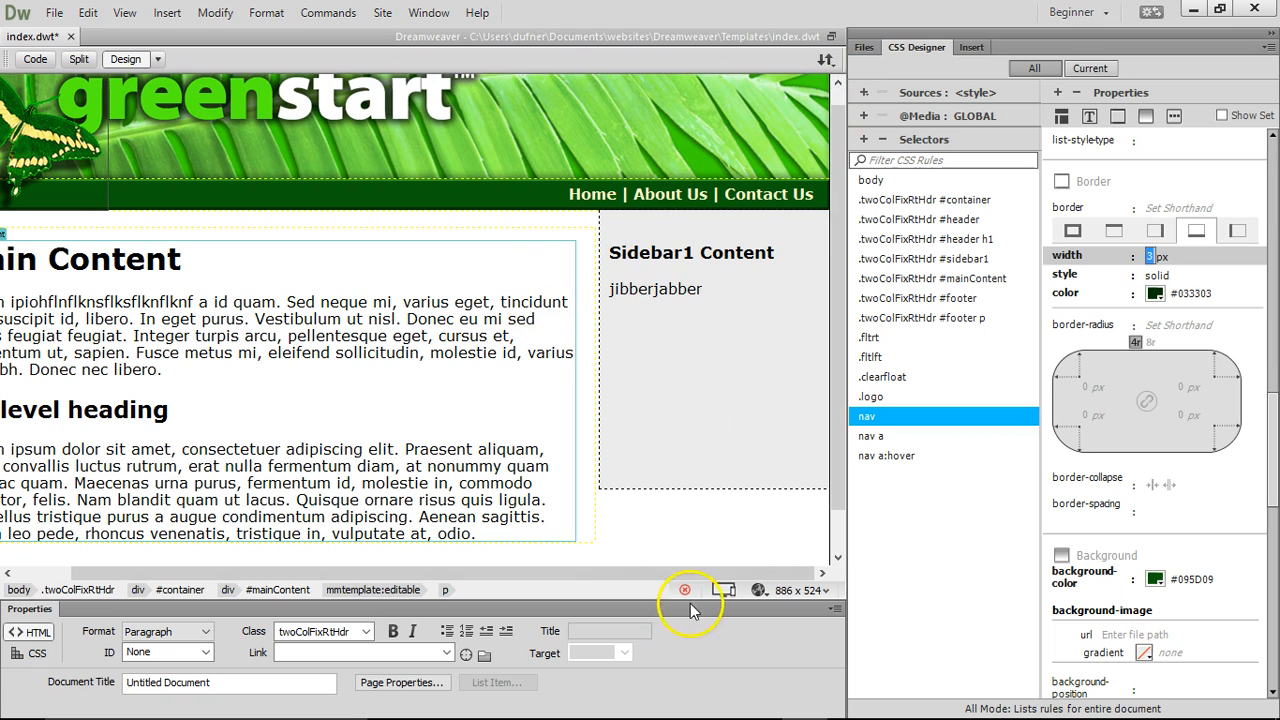
Save the changes to index.dwt while previewing the nav bar's bottom border in the browser, and return to Dreamweaver
click(760, 590)
click(800, 594)
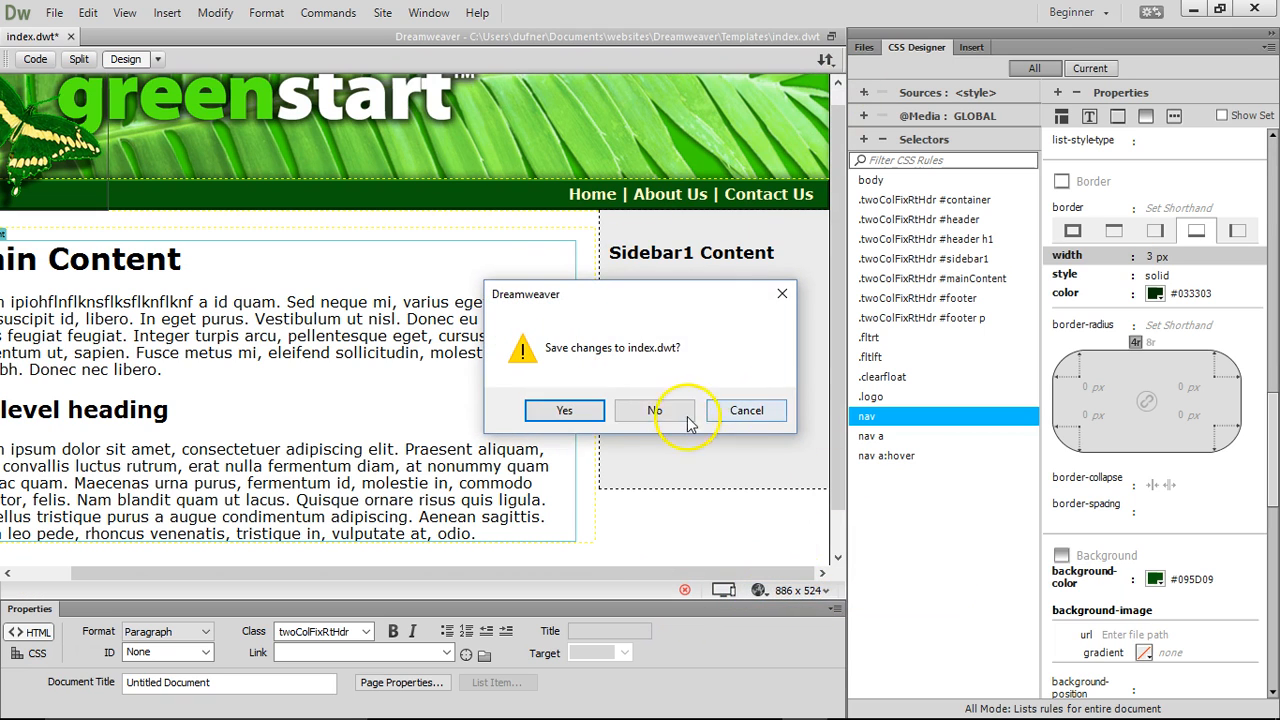
click(572, 412)
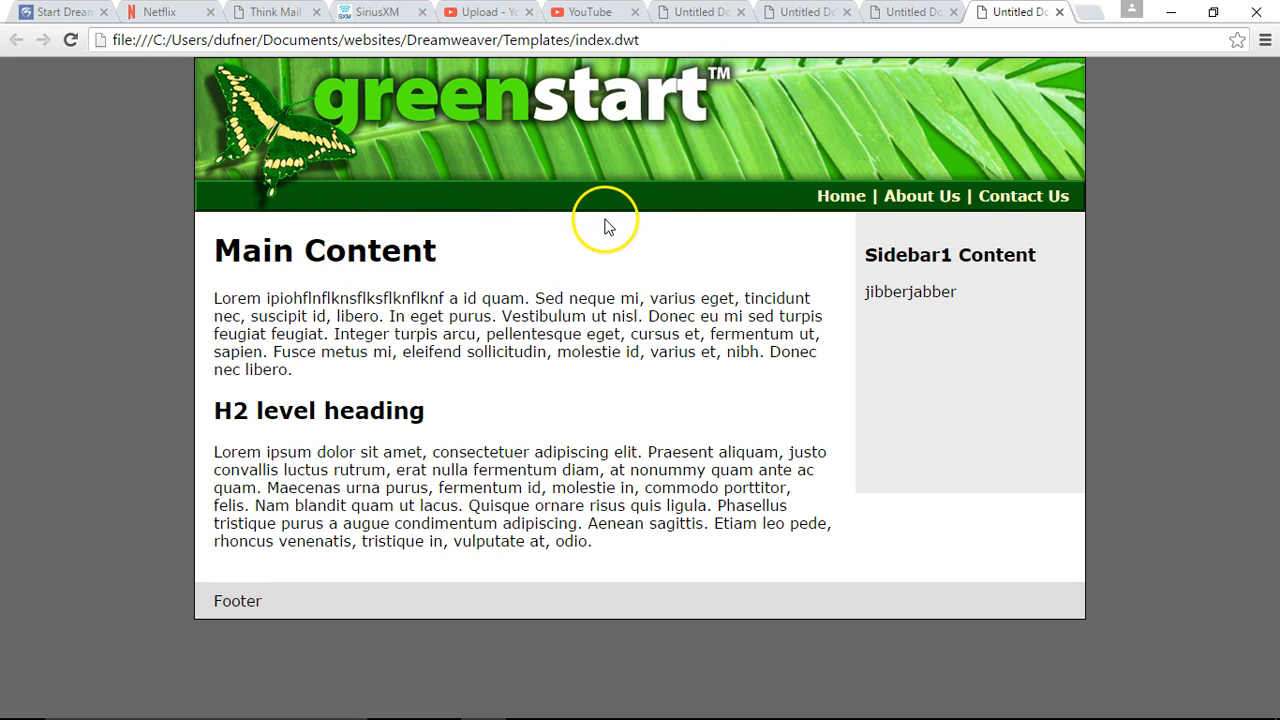
click(1170, 11)
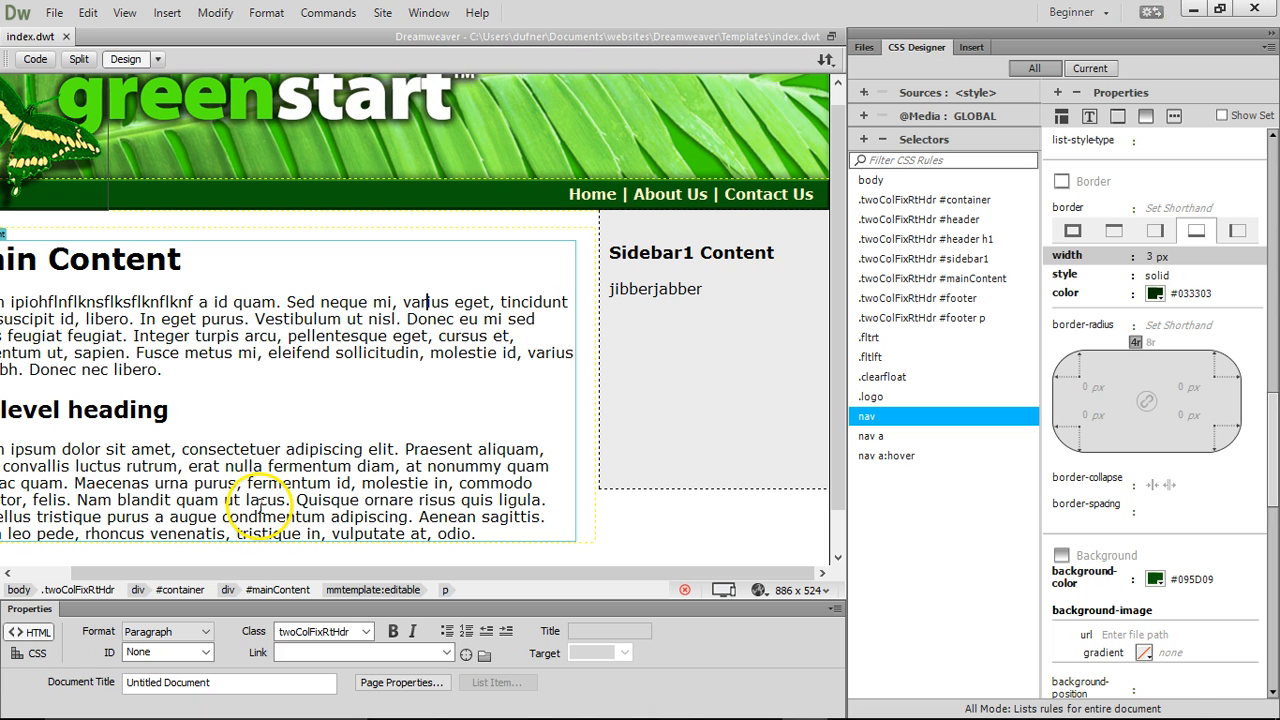